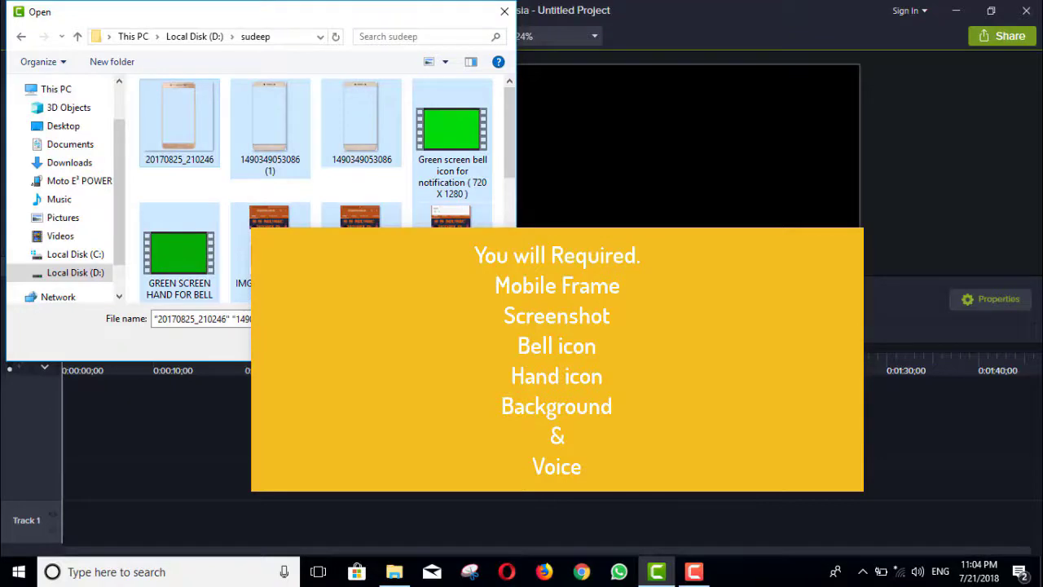
Import the selected phone frames, green screen clips, screenshots, bell icon and background video into the Media Bin.
{"action": "left_click", "coordinate": [385, 348]}
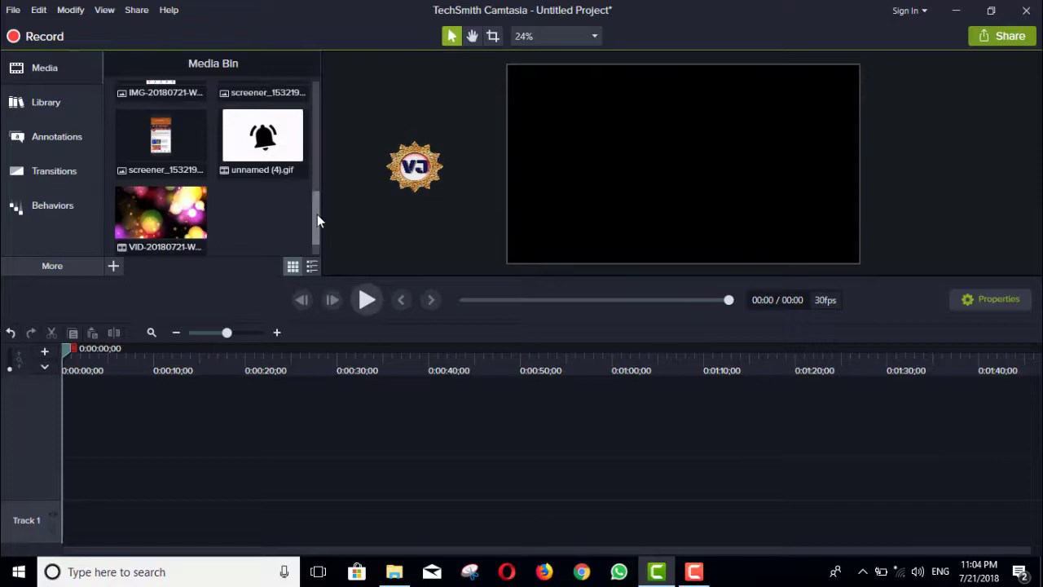
{"action": "left_click_drag", "start_coordinate": [317, 214], "coordinate": [323, 112]}
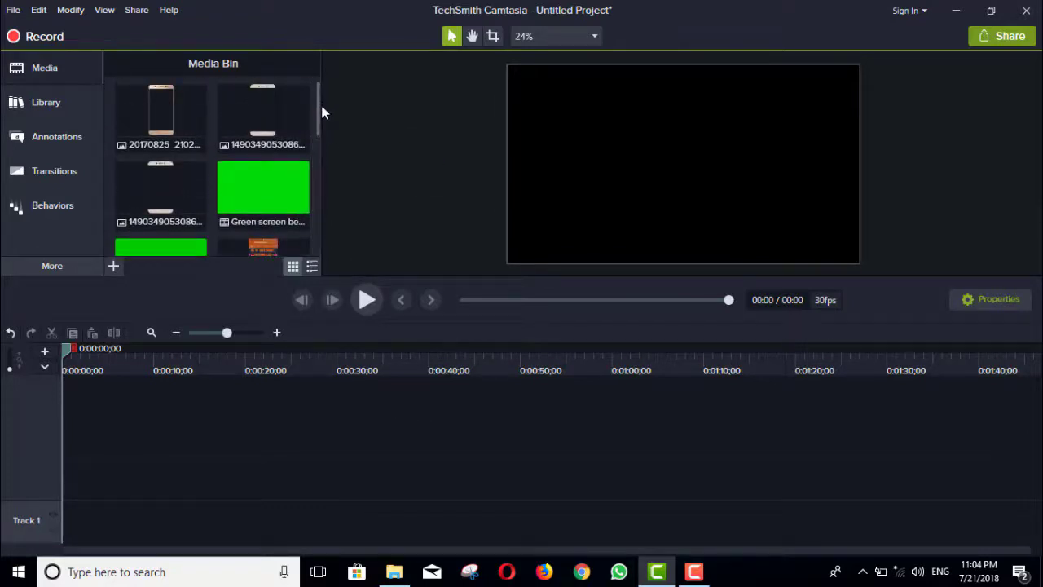
{"action": "right_click", "coordinate": [174, 93]}
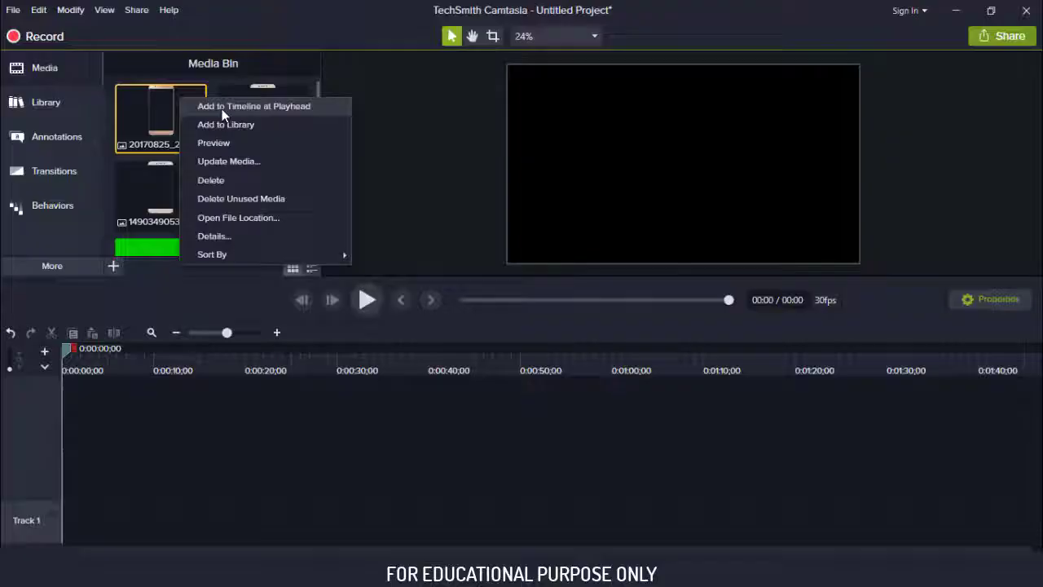
{"action": "left_click", "coordinate": [339, 75]}
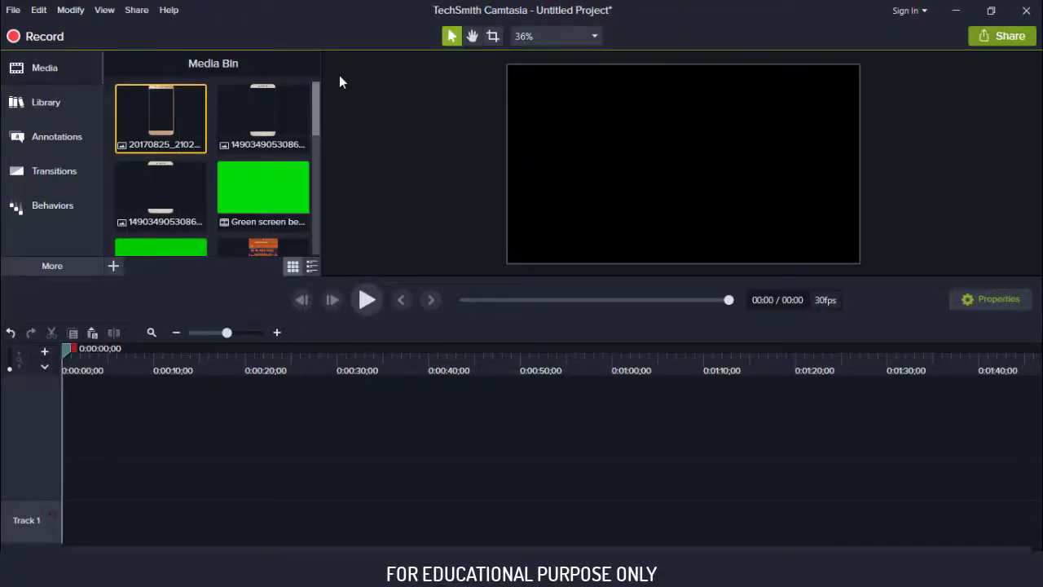
Add the background video VID-20180721-WA0004 to the start of the timeline and briefly preview it.
{"action": "left_click_drag", "start_coordinate": [316, 108], "coordinate": [316, 217]}
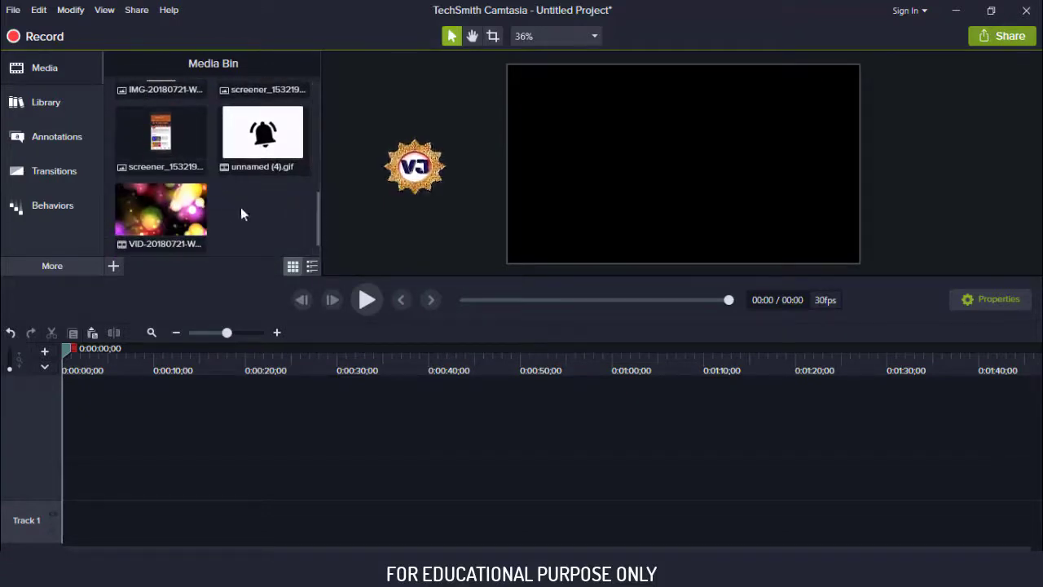
{"action": "right_click", "coordinate": [199, 208]}
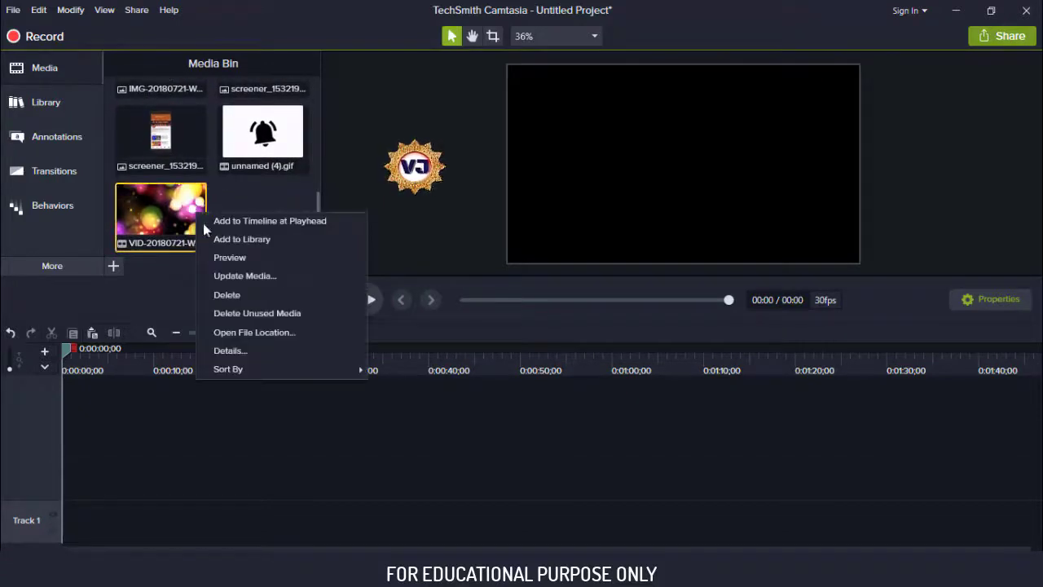
{"action": "left_click", "coordinate": [208, 225]}
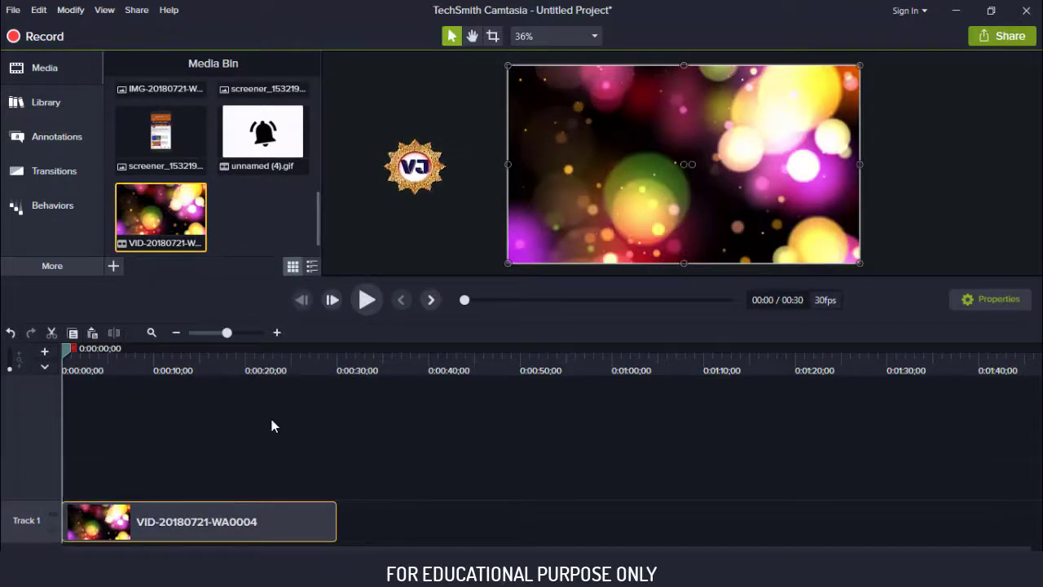
{"action": "key", "text": "space"}
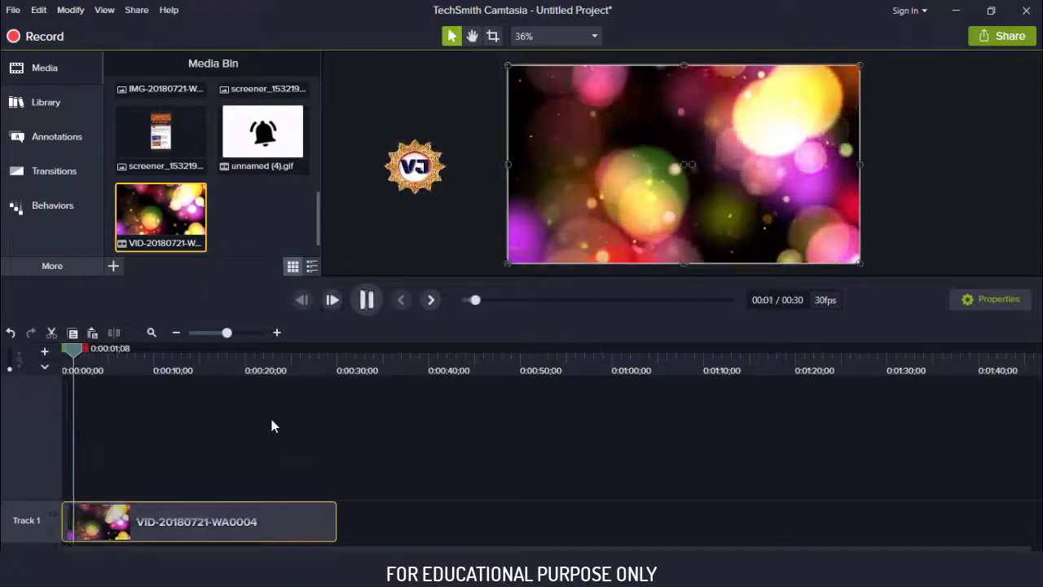
{"action": "key", "text": "space"}
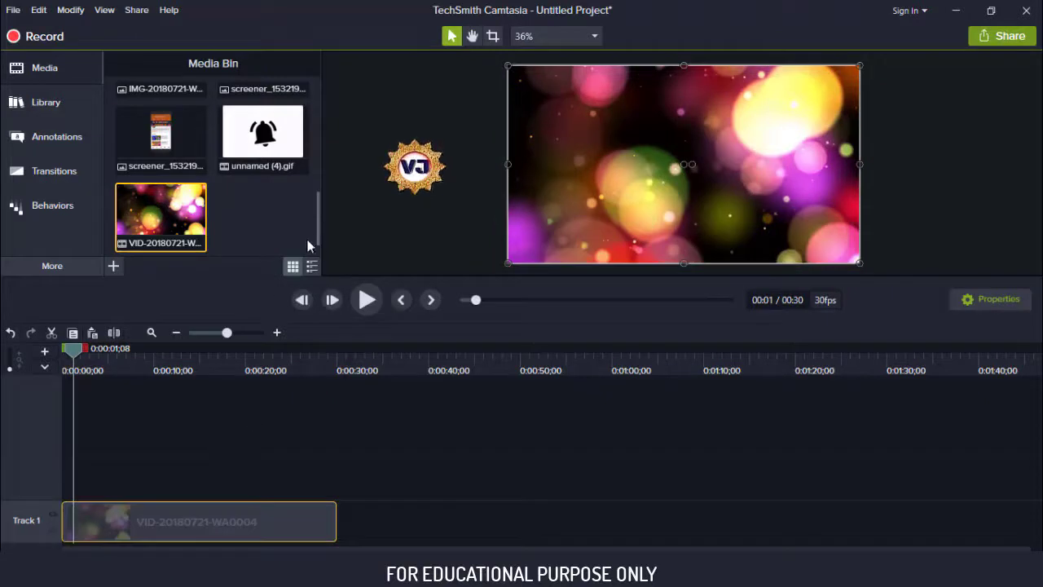
Add the phone frame image 20170825_210246 to the timeline above the background video and play it back.
{"action": "left_click_drag", "start_coordinate": [320, 233], "coordinate": [319, 123]}
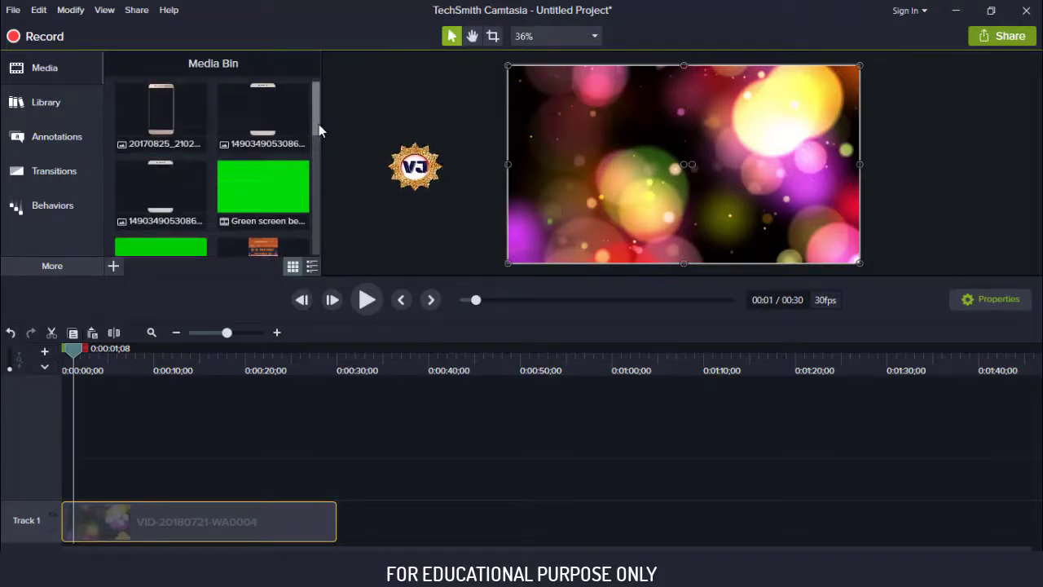
{"action": "right_click", "coordinate": [168, 103]}
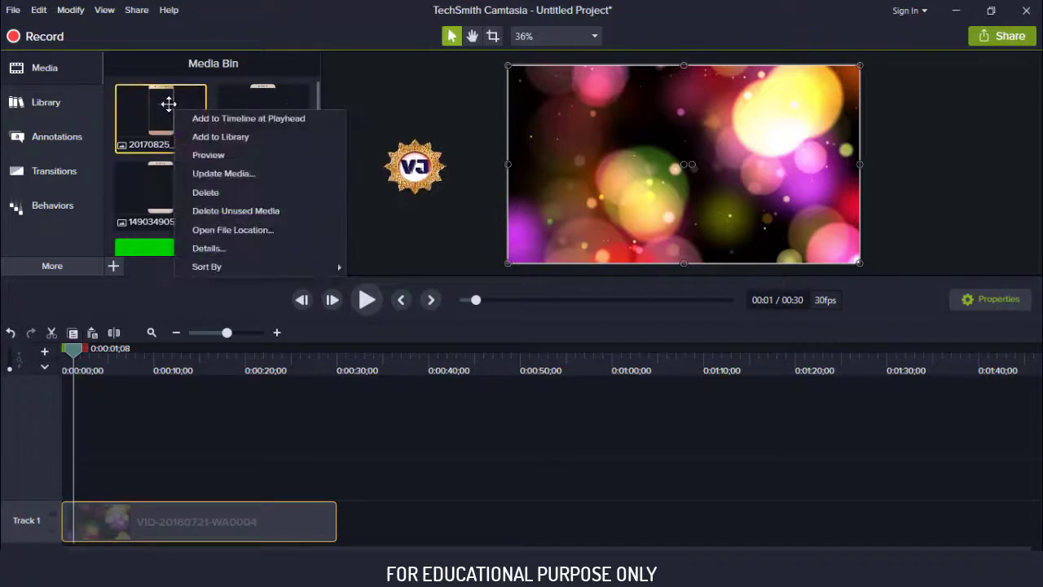
{"action": "left_click", "coordinate": [189, 118]}
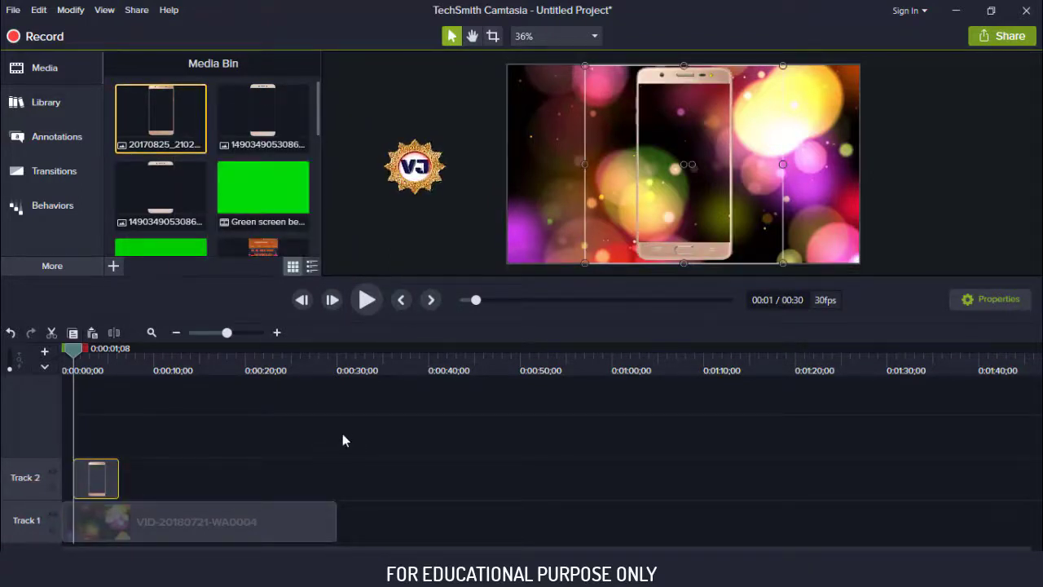
{"action": "key", "text": "space"}
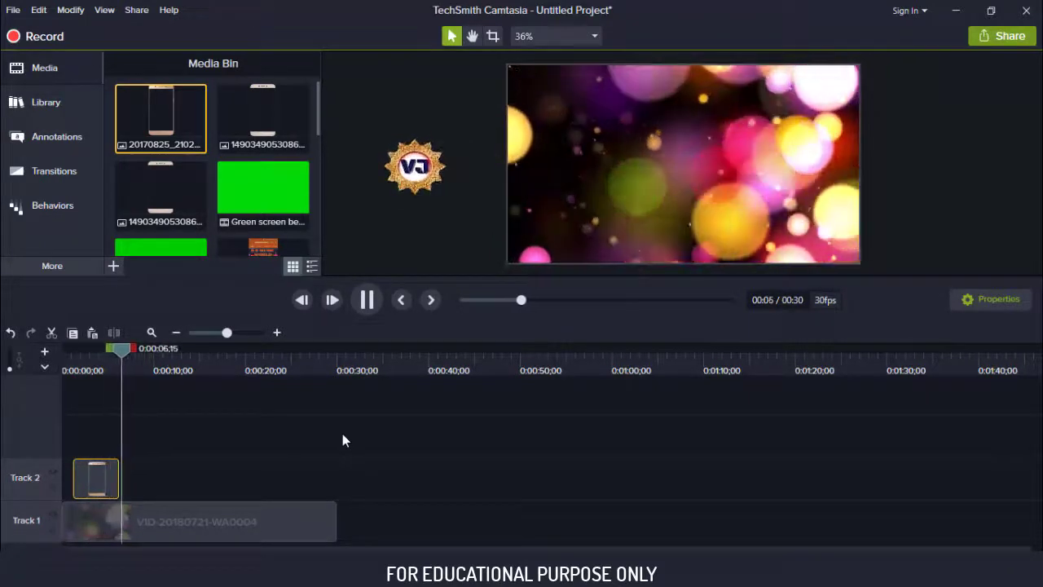
{"action": "key", "text": "space"}
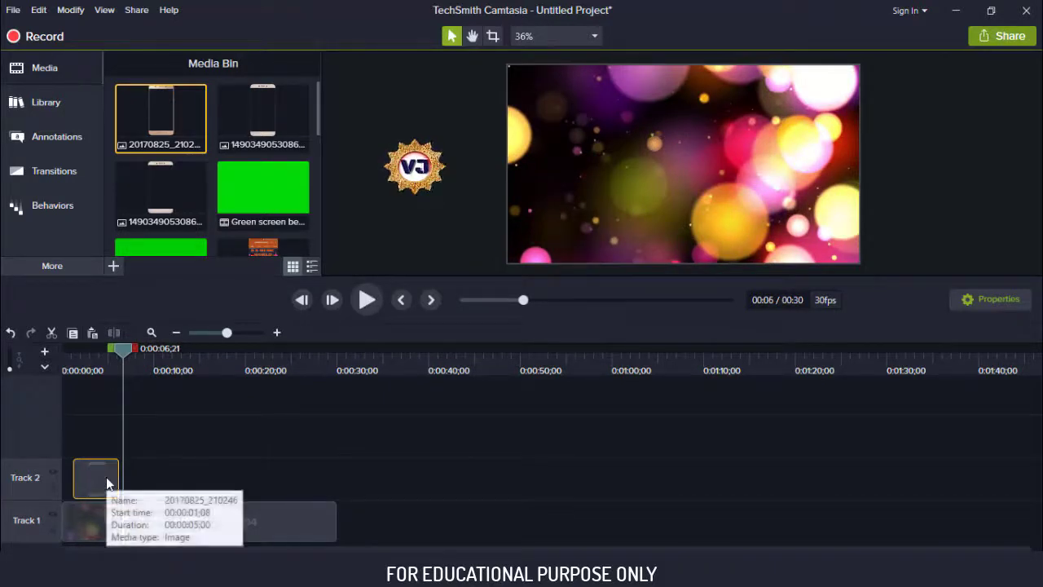
Stretch the phone frame clip on Track 2 to span the full length of the background video, from 0 to 30 seconds.
{"action": "left_click_drag", "start_coordinate": [118, 480], "coordinate": [313, 490]}
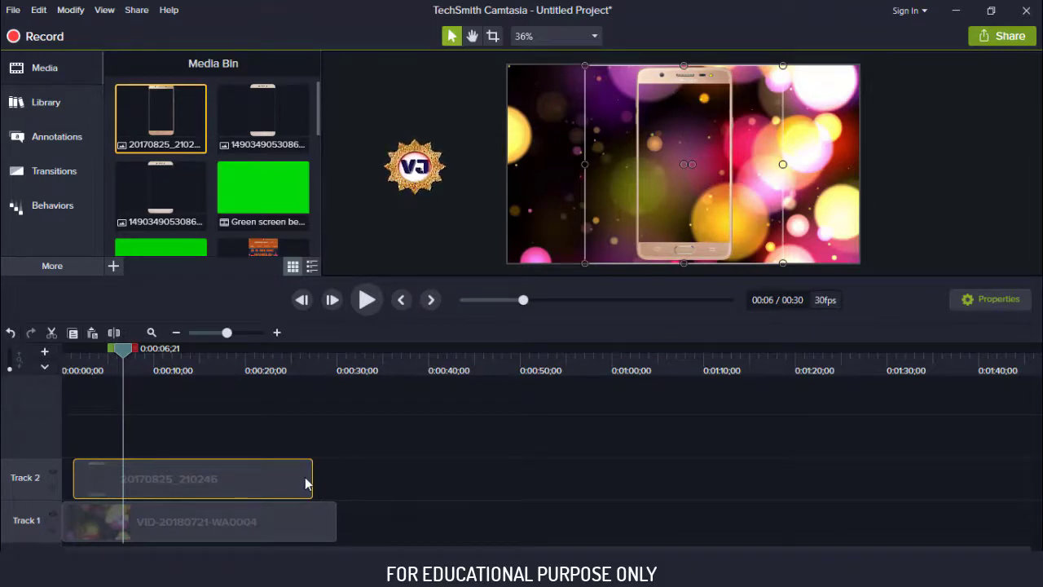
{"action": "left_click_drag", "start_coordinate": [316, 479], "coordinate": [376, 491]}
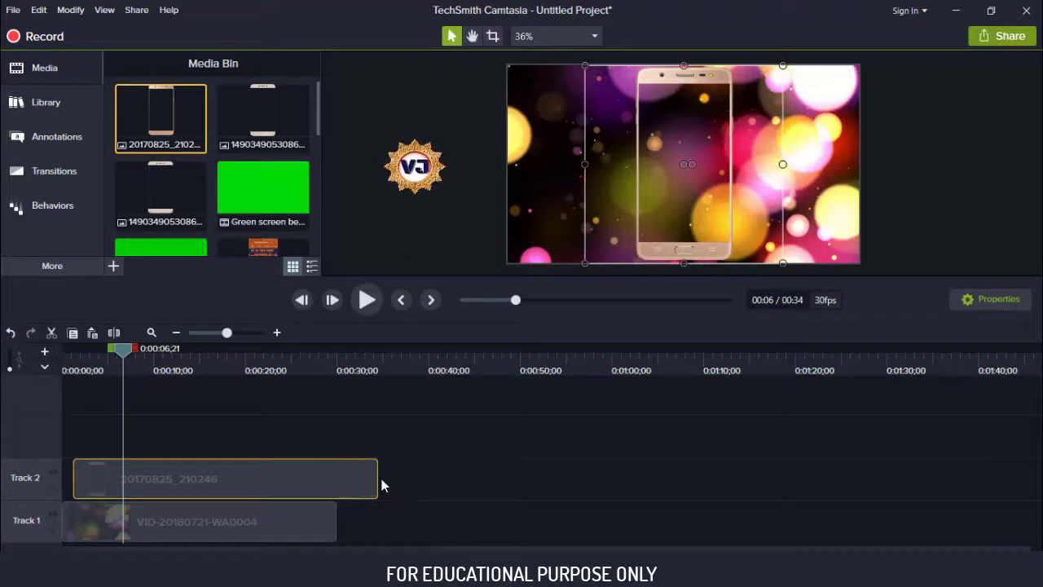
{"action": "left_click_drag", "start_coordinate": [378, 478], "coordinate": [336, 479]}
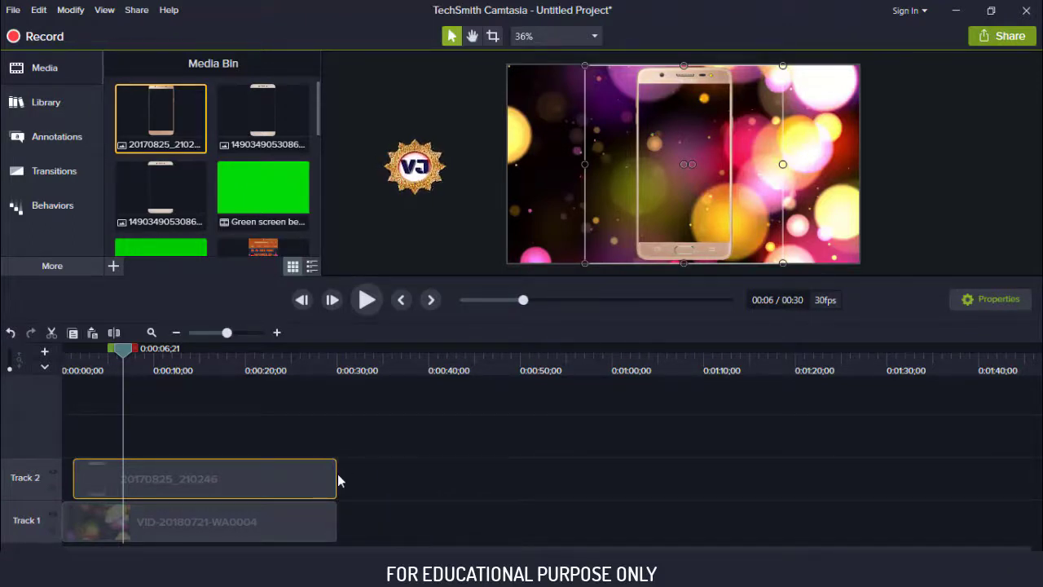
{"action": "left_click", "coordinate": [391, 459]}
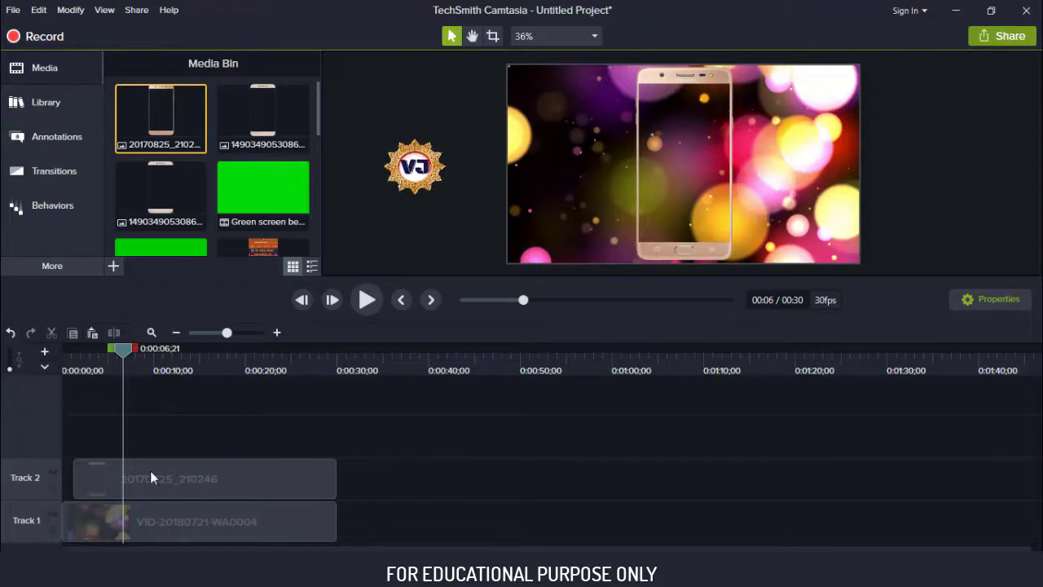
{"action": "left_click", "coordinate": [95, 478]}
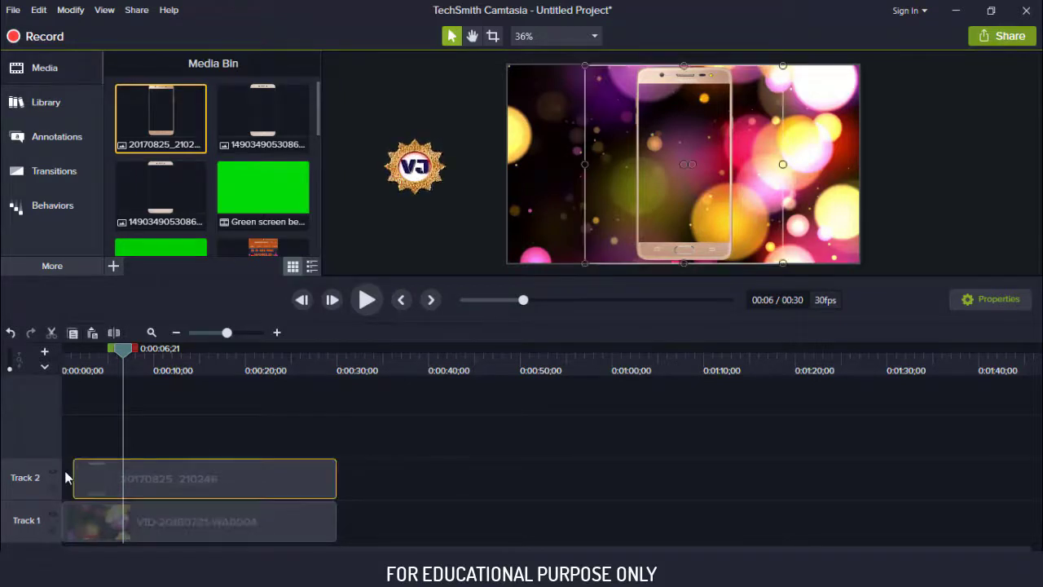
{"action": "left_click_drag", "start_coordinate": [73, 487], "coordinate": [57, 479]}
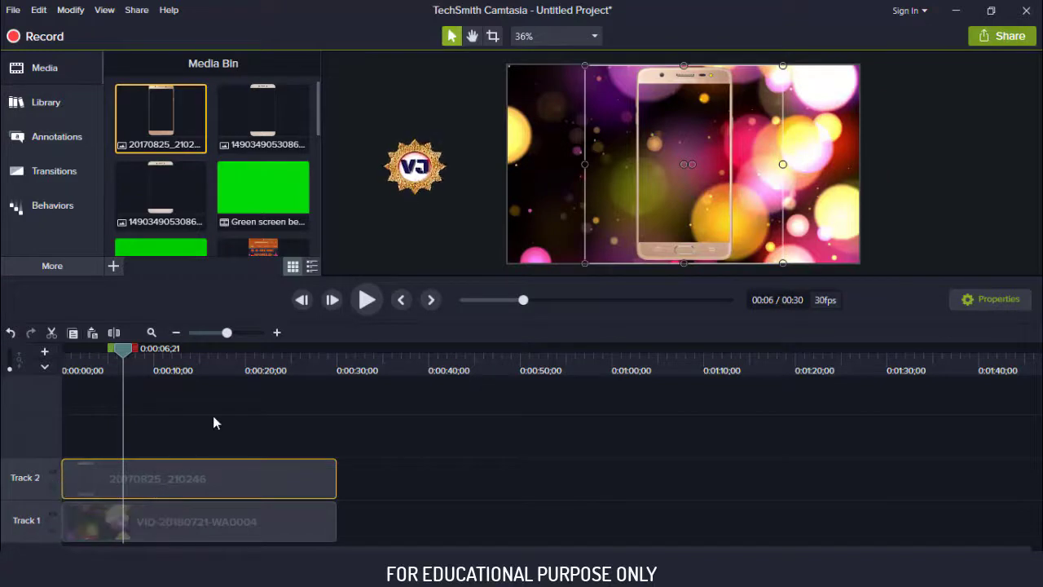
{"action": "left_click", "coordinate": [213, 415]}
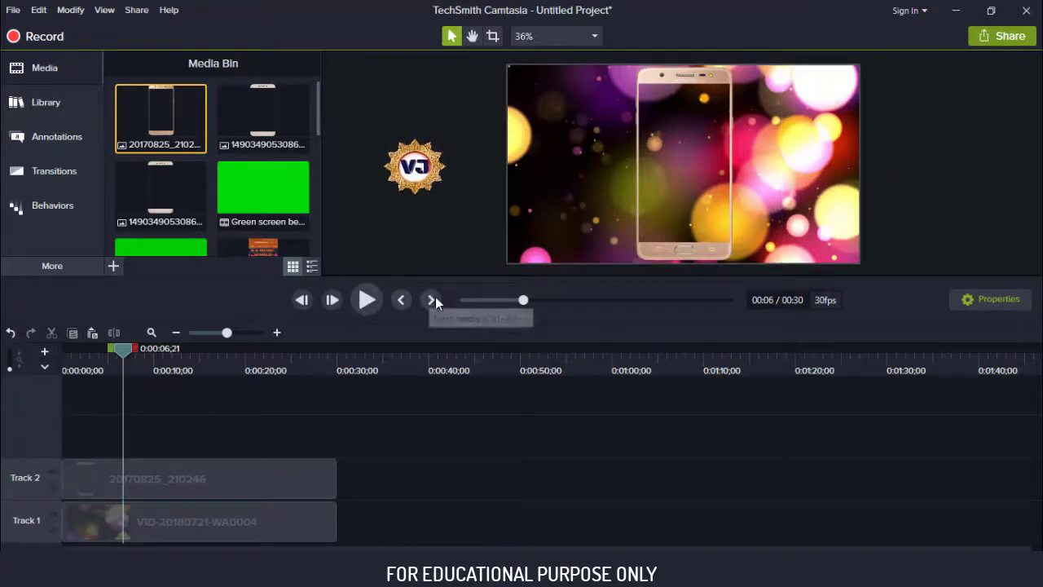
Preview the phone frame over the background from the beginning and return the playhead to the start.
{"action": "left_click", "coordinate": [462, 299]}
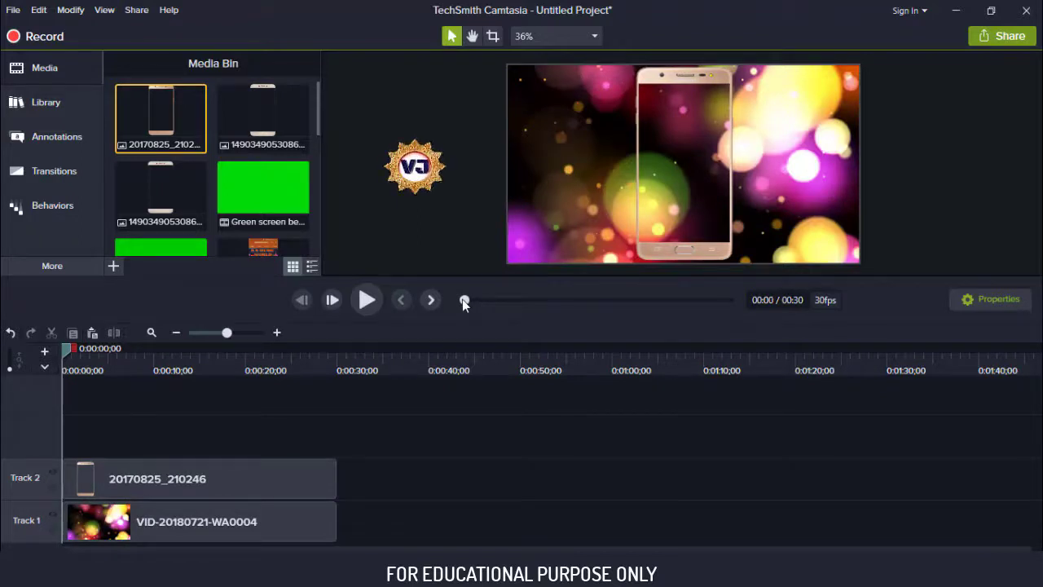
{"action": "key", "text": "space"}
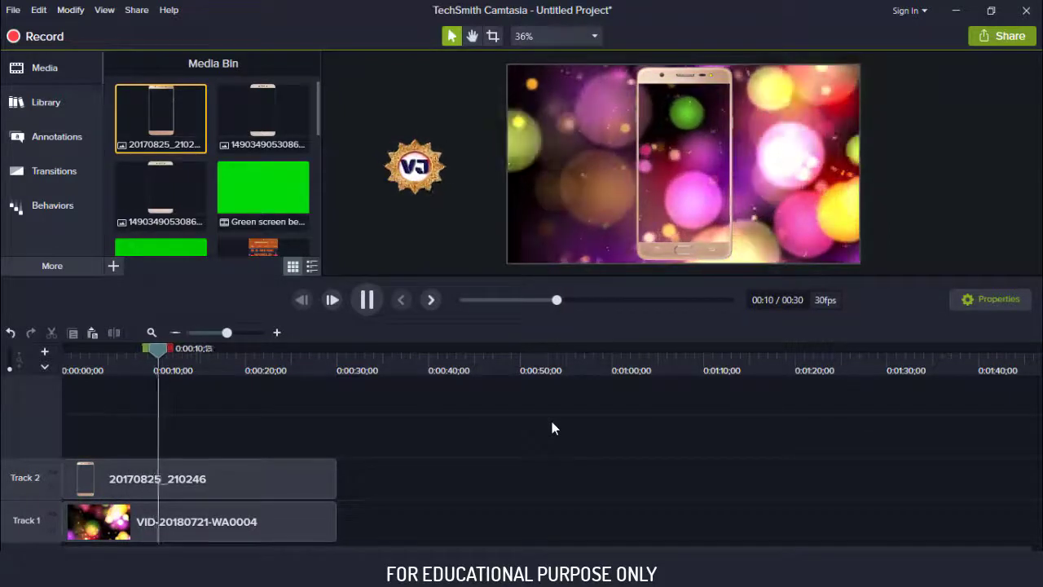
{"action": "key", "text": "space"}
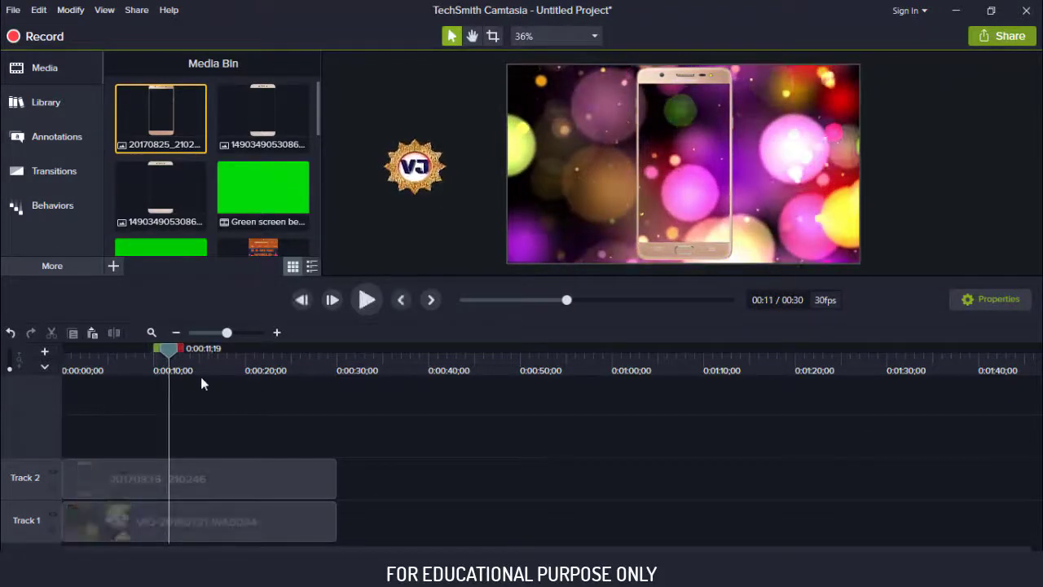
{"action": "left_click", "coordinate": [463, 300]}
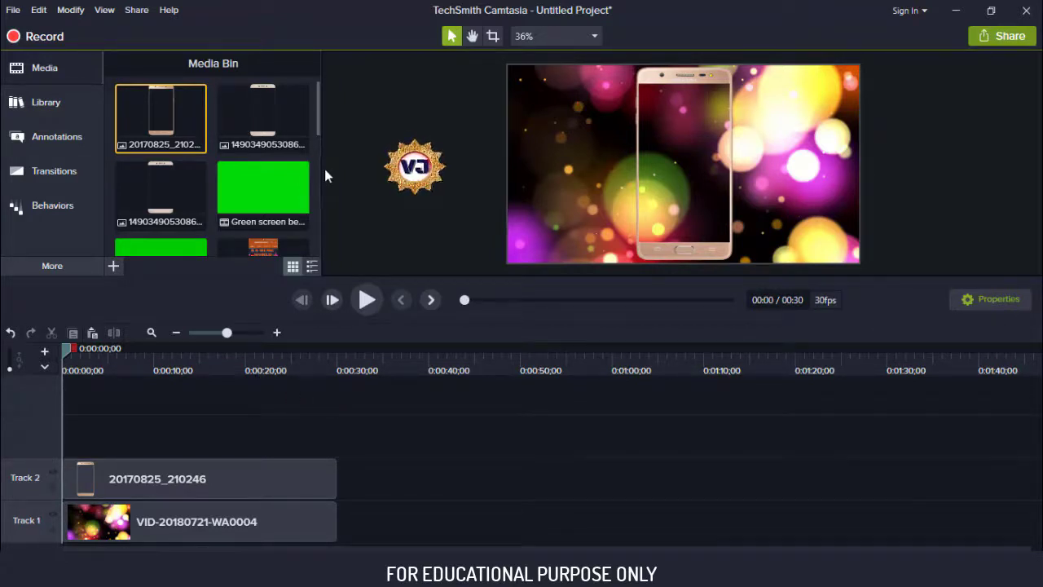
Try placing the screenshot IMG-20180721-WA0001 on a track above the phone frame, and cut it from the timeline.
{"action": "left_click_drag", "start_coordinate": [319, 127], "coordinate": [321, 149]}
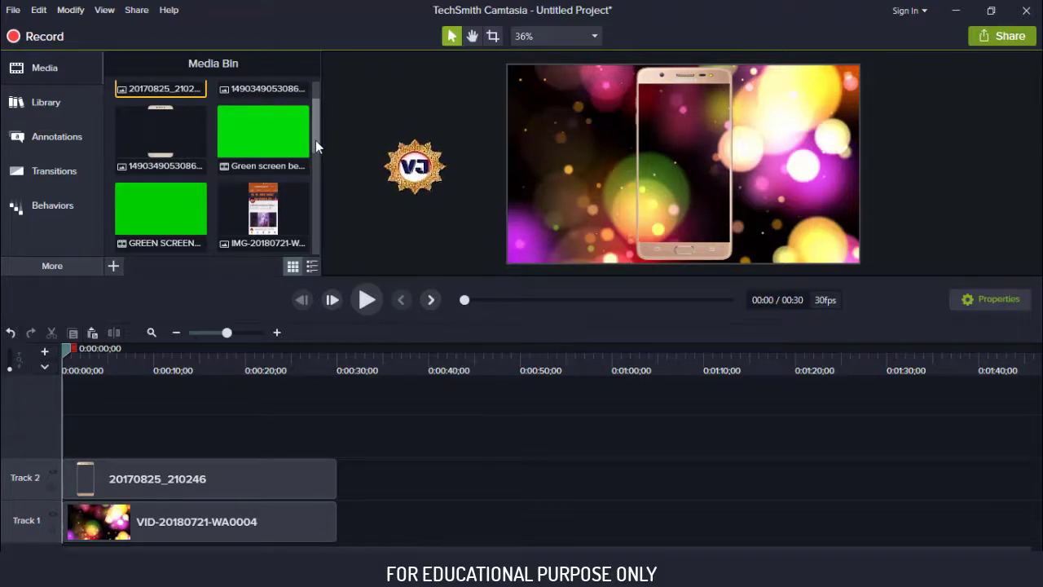
{"action": "left_click_drag", "start_coordinate": [316, 141], "coordinate": [327, 211]}
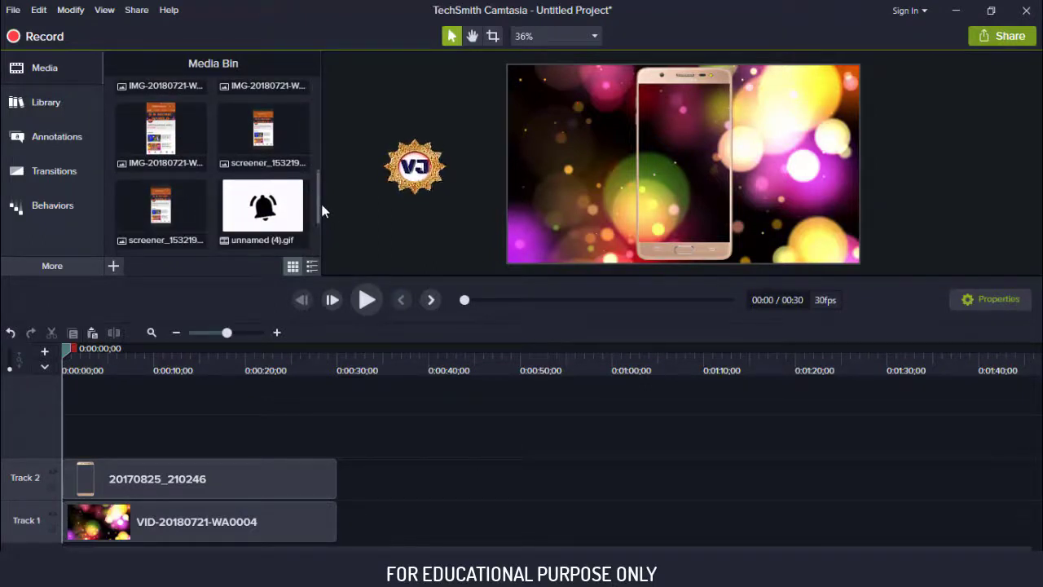
{"action": "left_click_drag", "start_coordinate": [316, 197], "coordinate": [316, 160]}
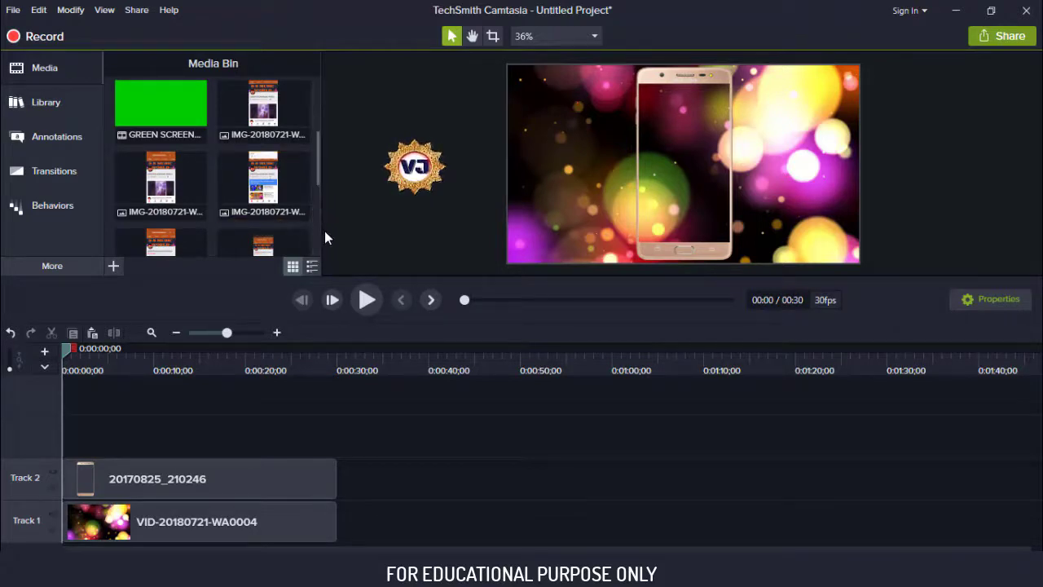
{"action": "left_click", "coordinate": [315, 265]}
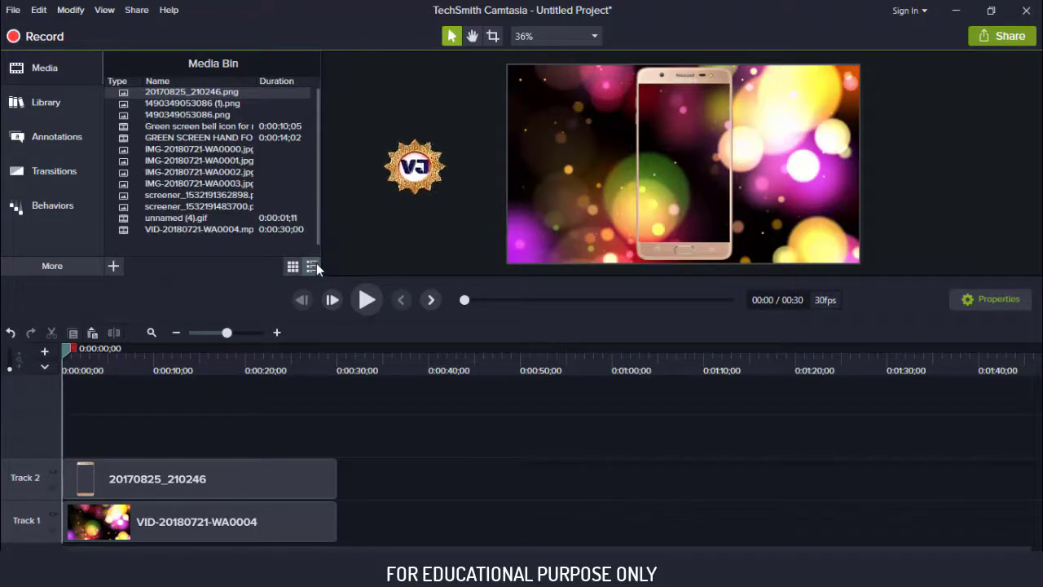
{"action": "left_click", "coordinate": [293, 267]}
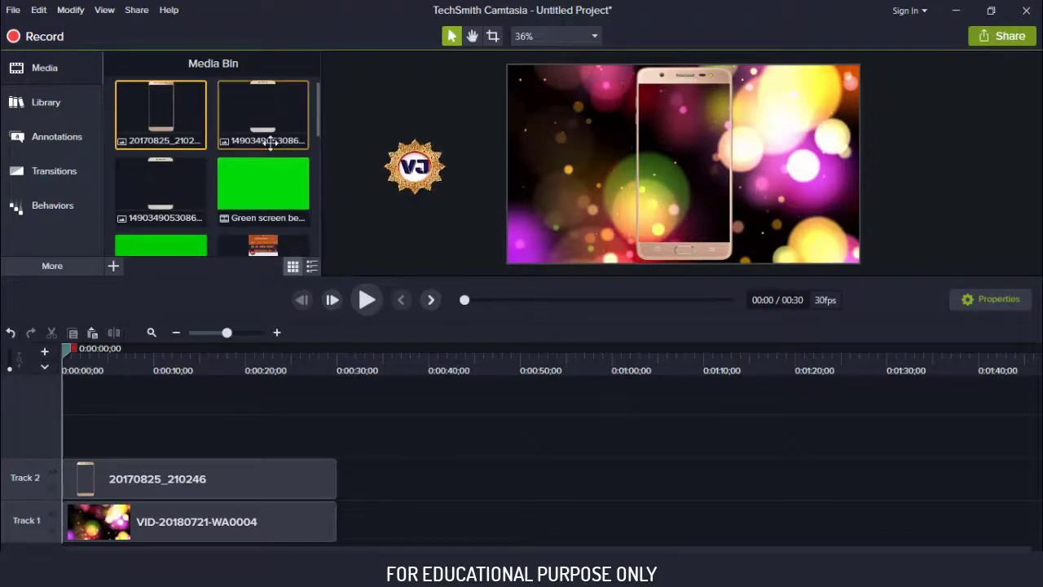
{"action": "left_click_drag", "start_coordinate": [318, 111], "coordinate": [308, 153]}
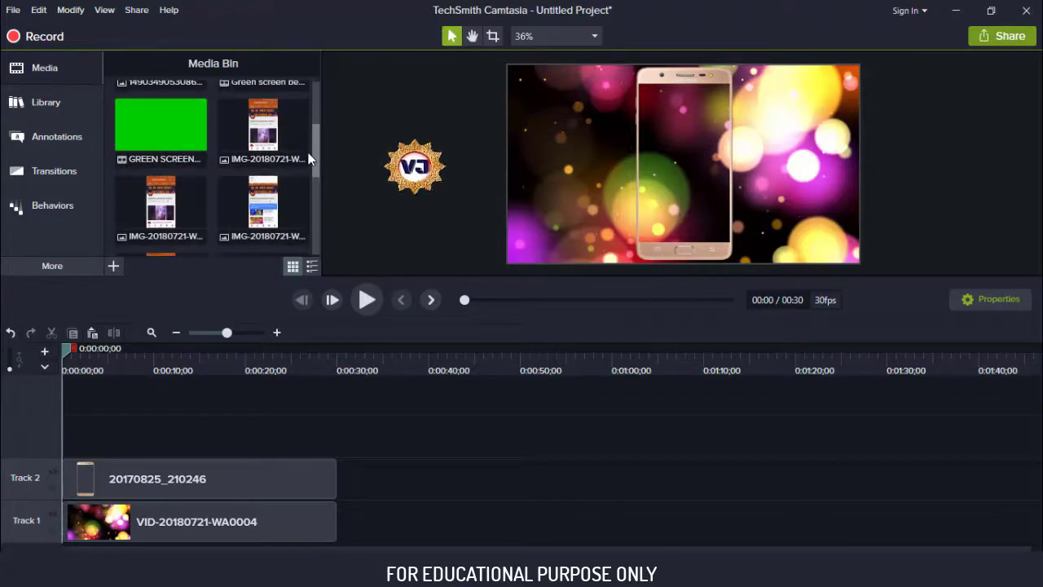
{"action": "right_click", "coordinate": [161, 212]}
{"action": "left_click", "coordinate": [196, 228]}
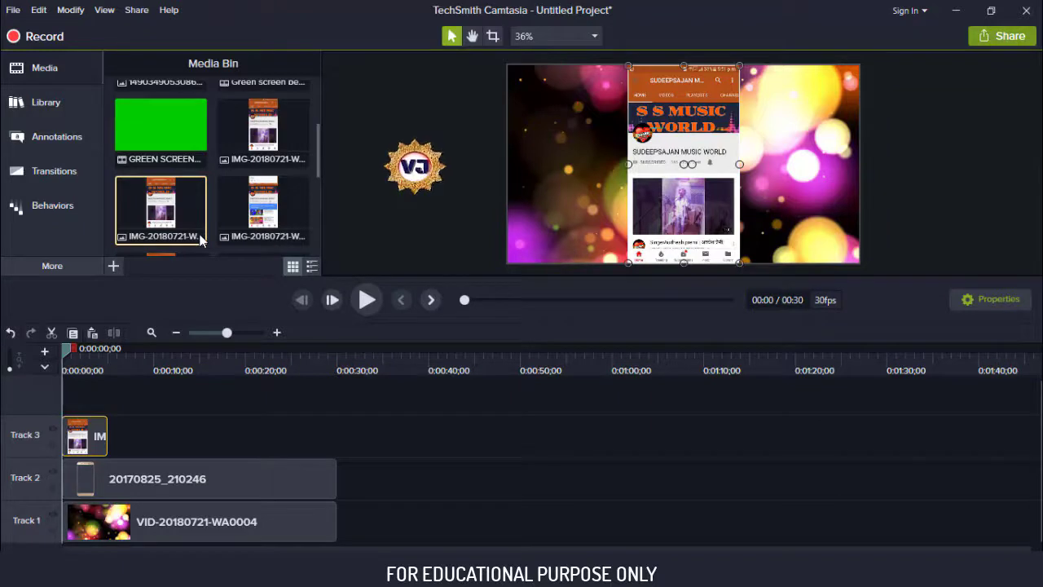
{"action": "left_click", "coordinate": [52, 333]}
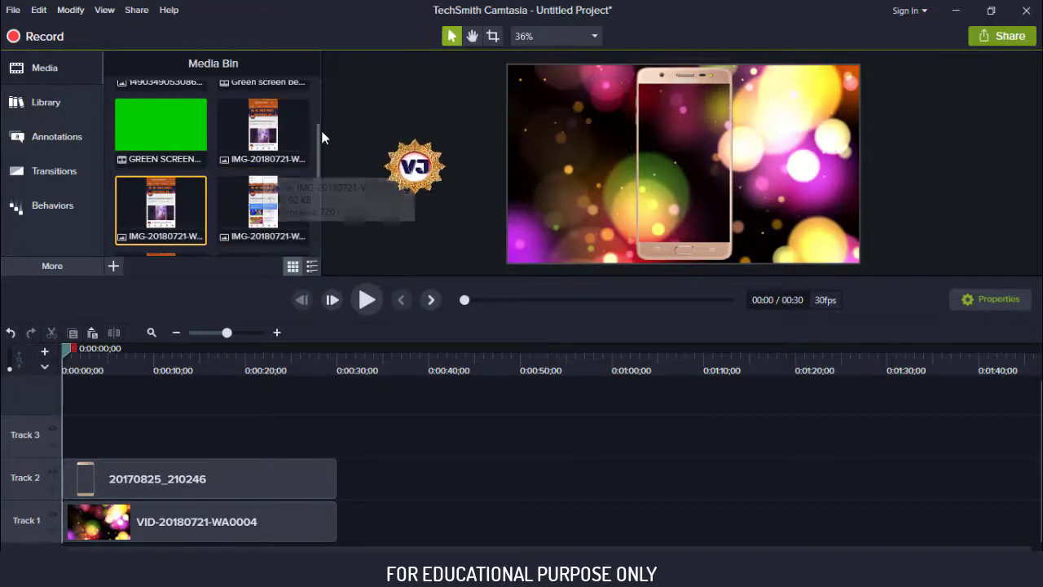
{"action": "scroll", "coordinate": [319, 126], "scroll_direction": "up", "scroll_amount": 1}
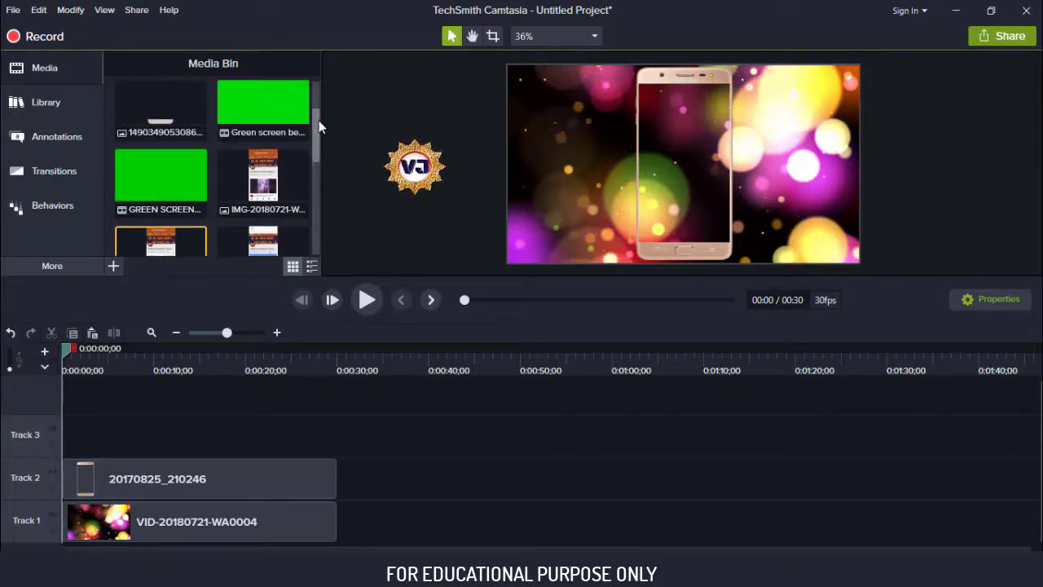
{"action": "right_click", "coordinate": [259, 180]}
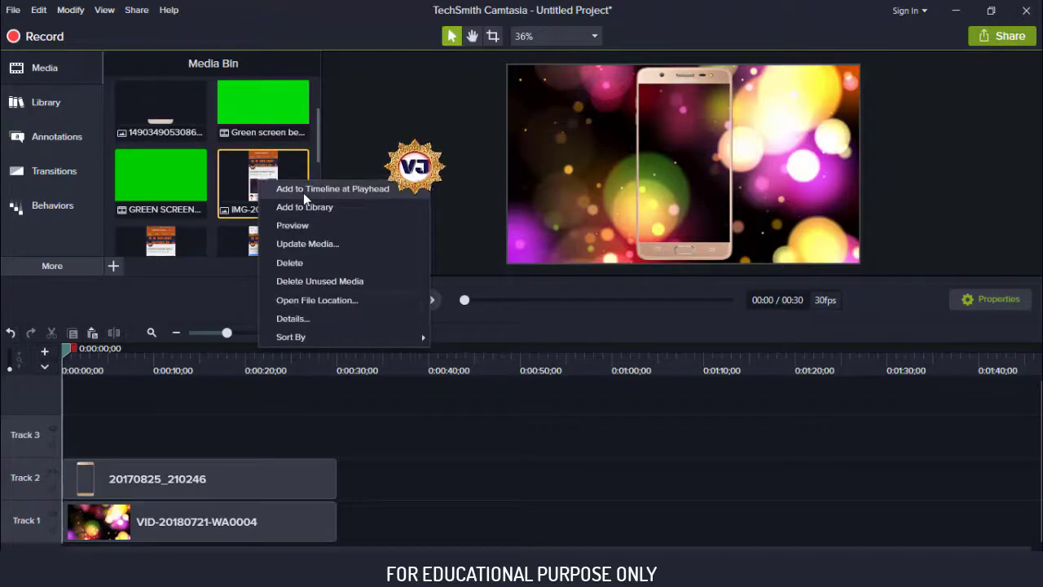
{"action": "left_click", "coordinate": [304, 192]}
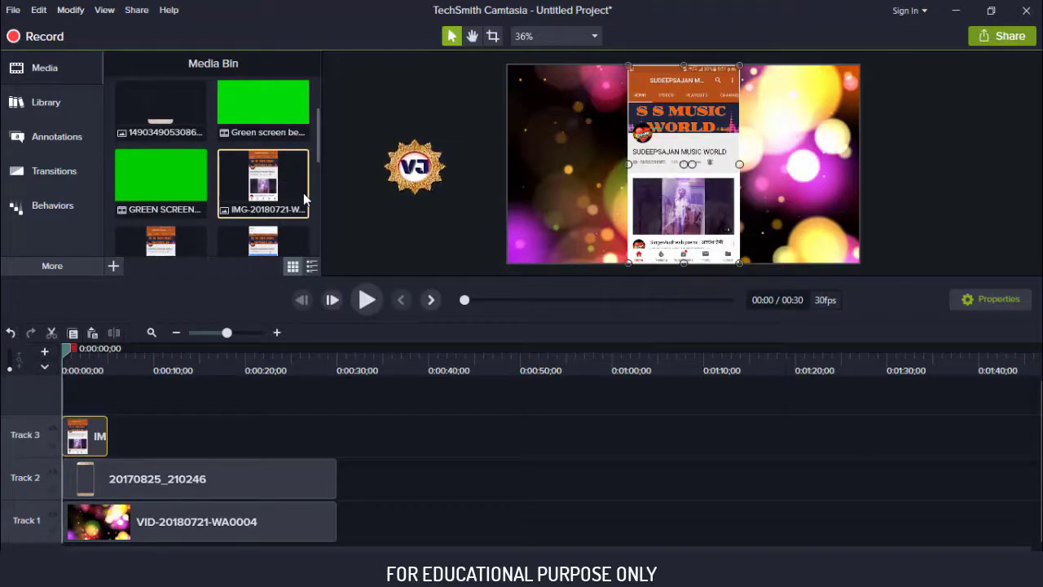
{"action": "left_click", "coordinate": [55, 330]}
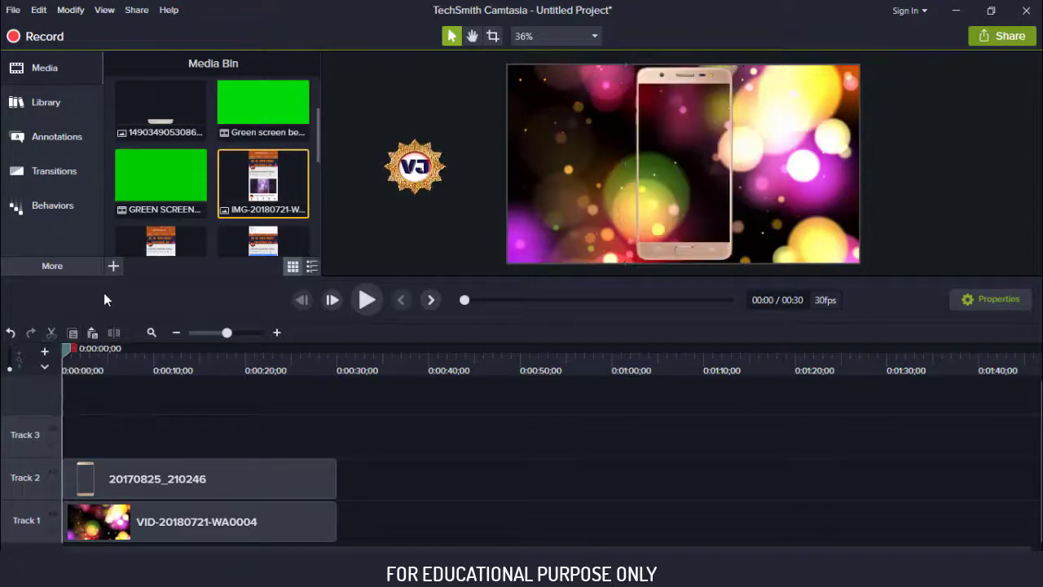
Add the channel page screenshot showing the Subscribe button and Uploads list to Track 3 at the start of the timeline.
{"action": "left_click", "coordinate": [263, 242]}
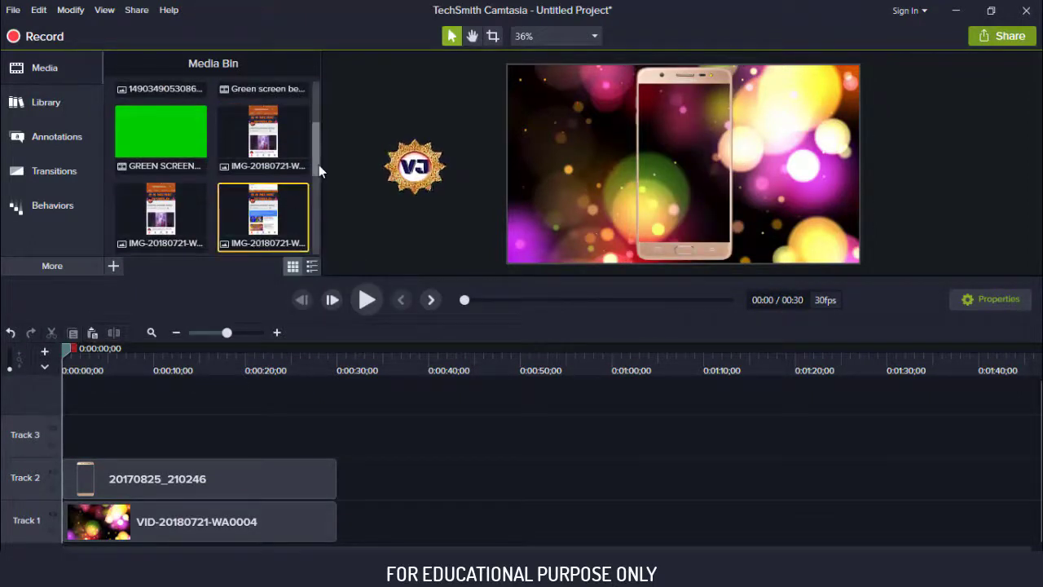
{"action": "left_click_drag", "start_coordinate": [319, 167], "coordinate": [319, 189]}
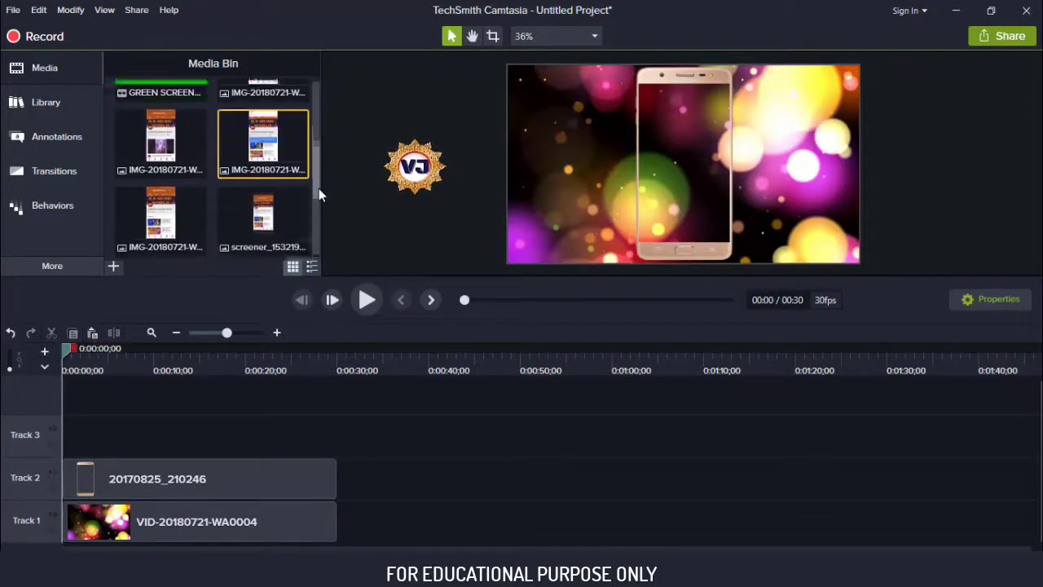
{"action": "left_click", "coordinate": [166, 207]}
{"action": "right_click", "coordinate": [170, 210]}
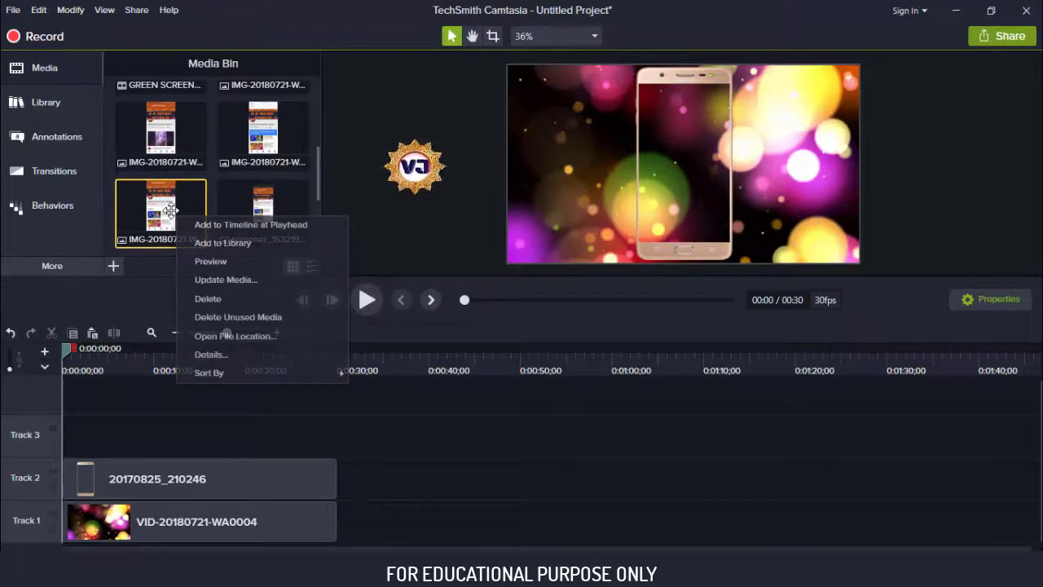
{"action": "left_click", "coordinate": [193, 227]}
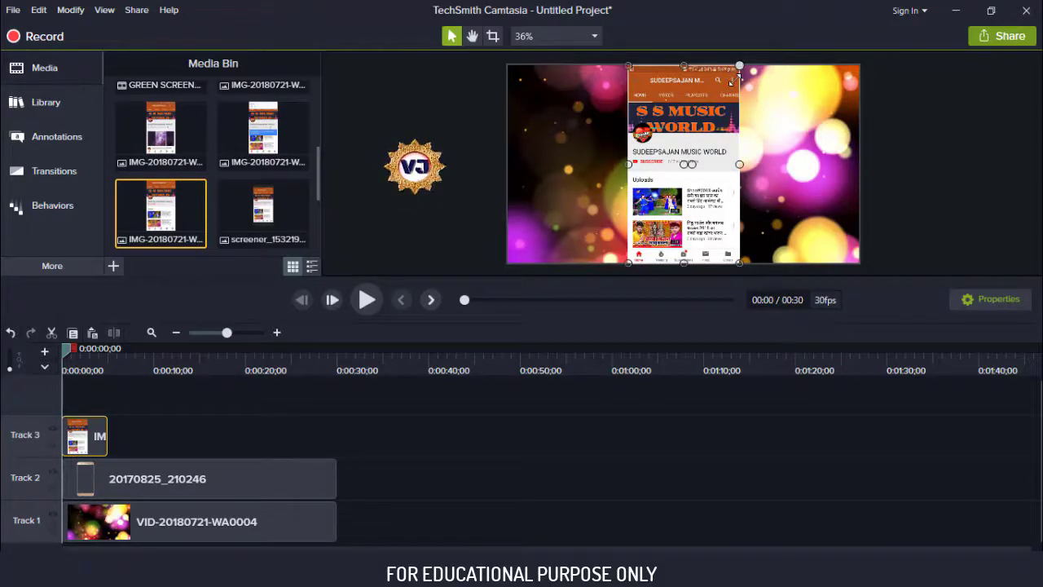
Scale the channel screenshot down on the canvas so it fits inside the phone frame's display area.
{"action": "mouse_move", "coordinate": [731, 70]}
{"action": "left_mouse_down"}
{"action": "mouse_move", "coordinate": [730, 81]}
{"action": "mouse_move", "coordinate": [730, 69]}
{"action": "left_mouse_up"}
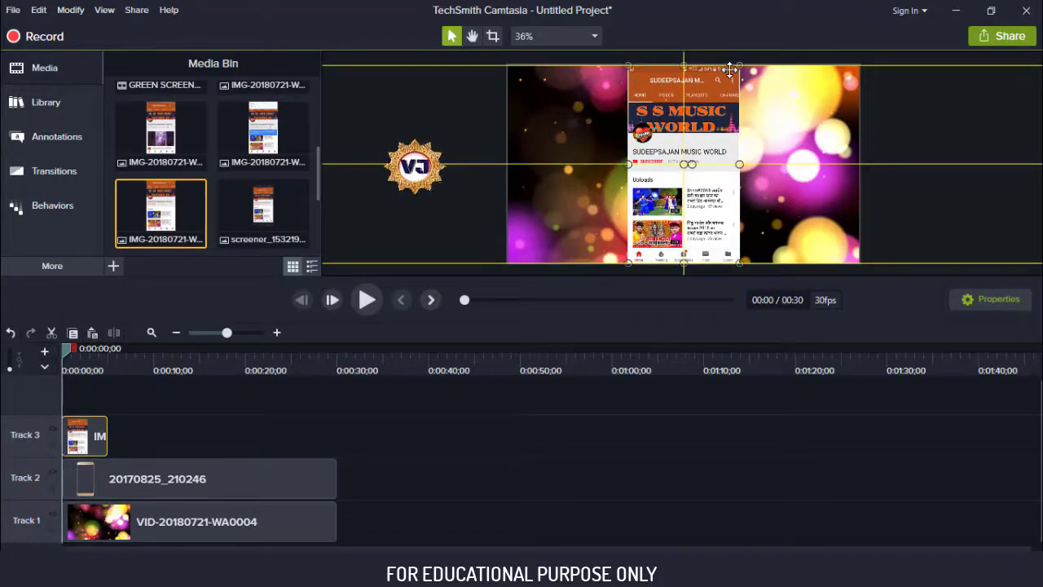
{"action": "left_click_drag", "start_coordinate": [730, 70], "coordinate": [730, 72]}
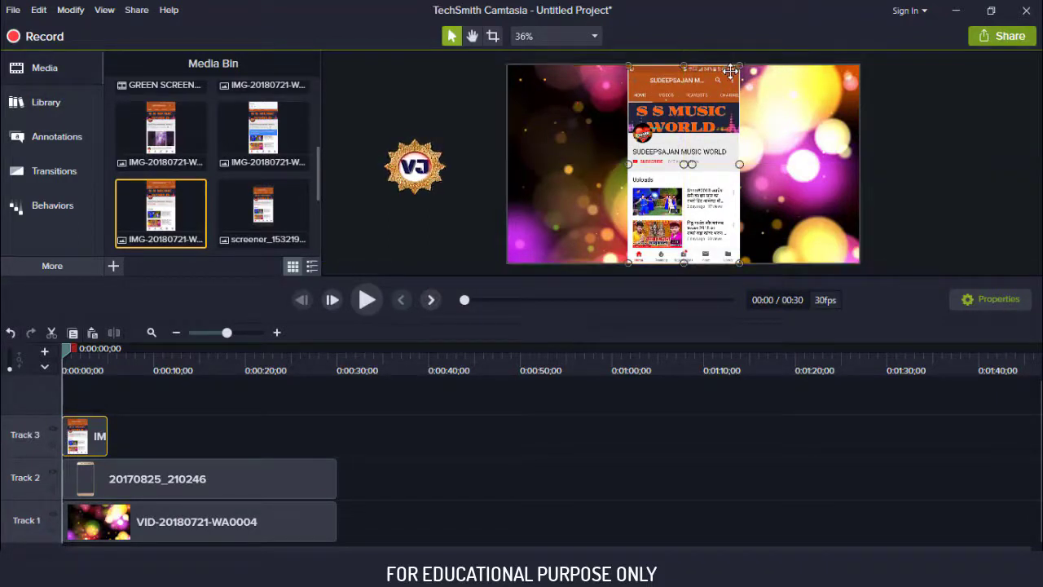
{"action": "left_click", "coordinate": [806, 132]}
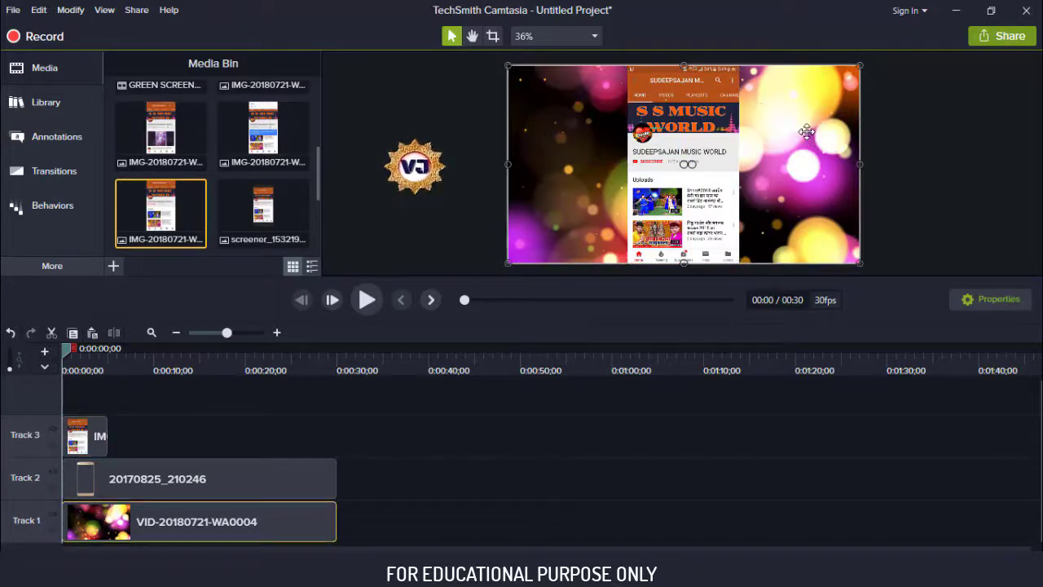
{"action": "left_click", "coordinate": [710, 96]}
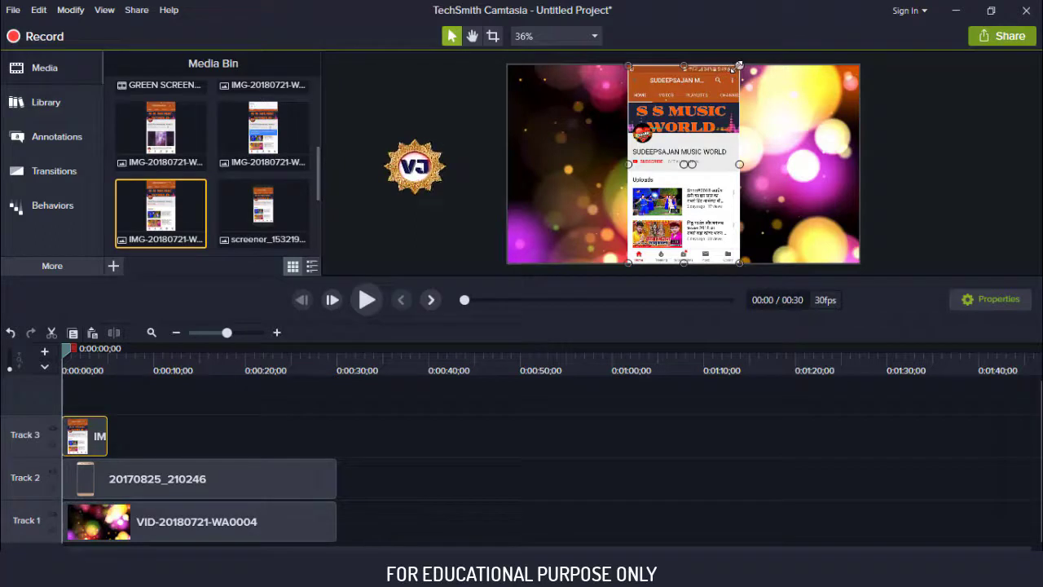
{"action": "left_click_drag", "start_coordinate": [738, 65], "coordinate": [728, 84]}
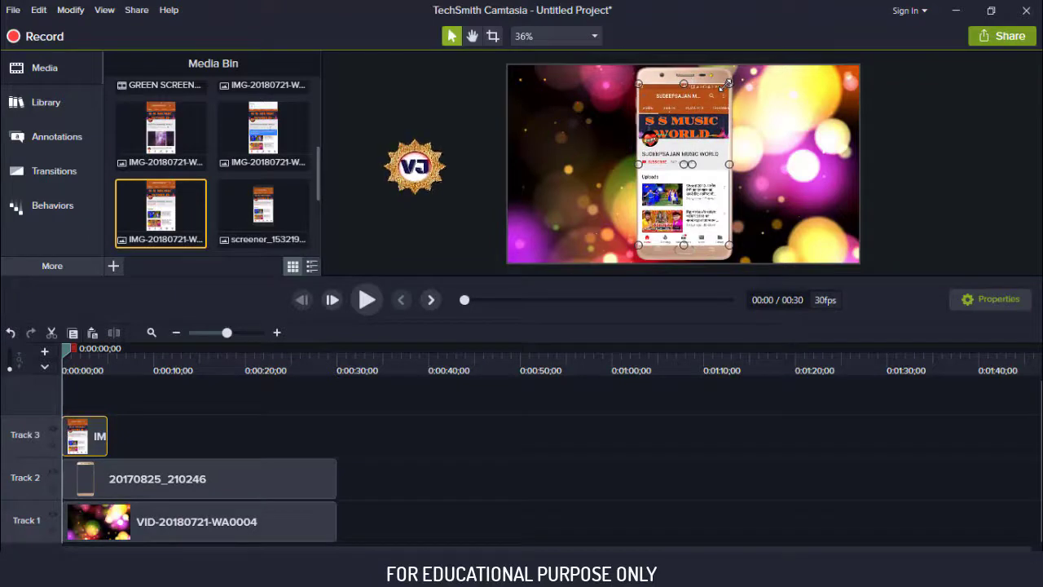
{"action": "left_click", "coordinate": [762, 105]}
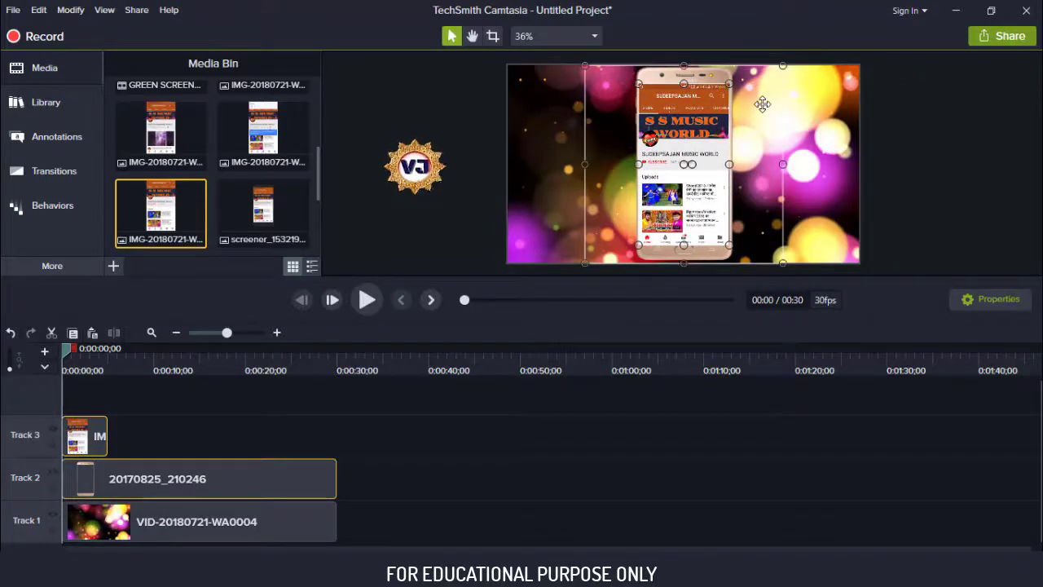
{"action": "left_click", "coordinate": [848, 128]}
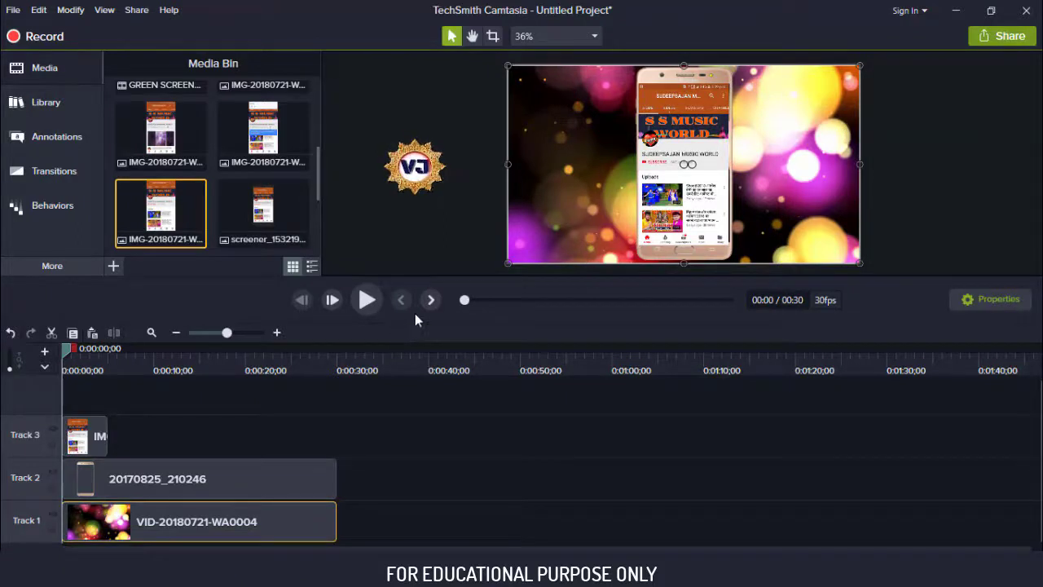
Play back the composition from the beginning and extend the screenshot clip on Track 3 to end at 6 seconds.
{"action": "left_click", "coordinate": [366, 303]}
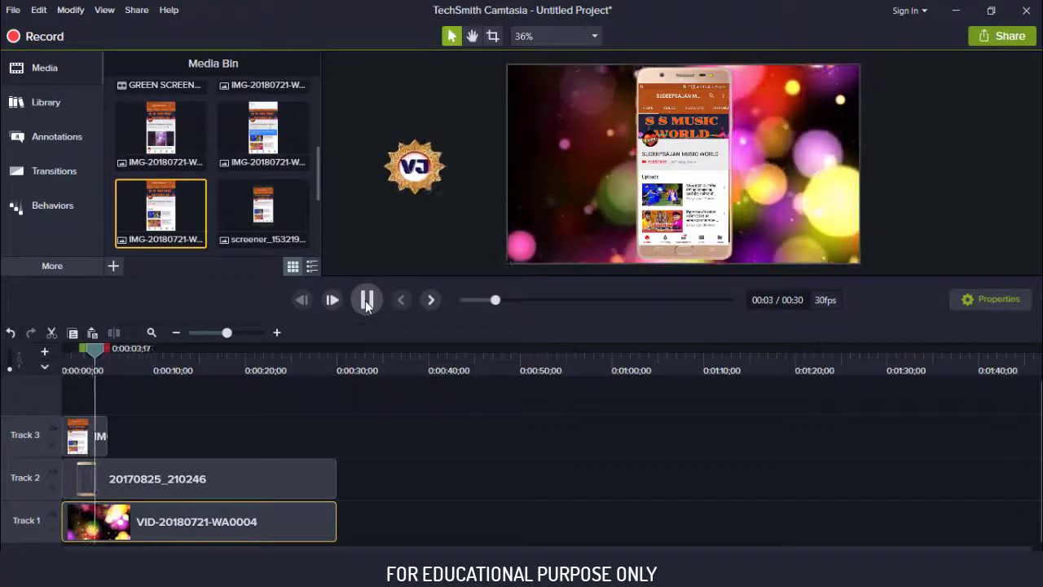
{"action": "left_click", "coordinate": [366, 303]}
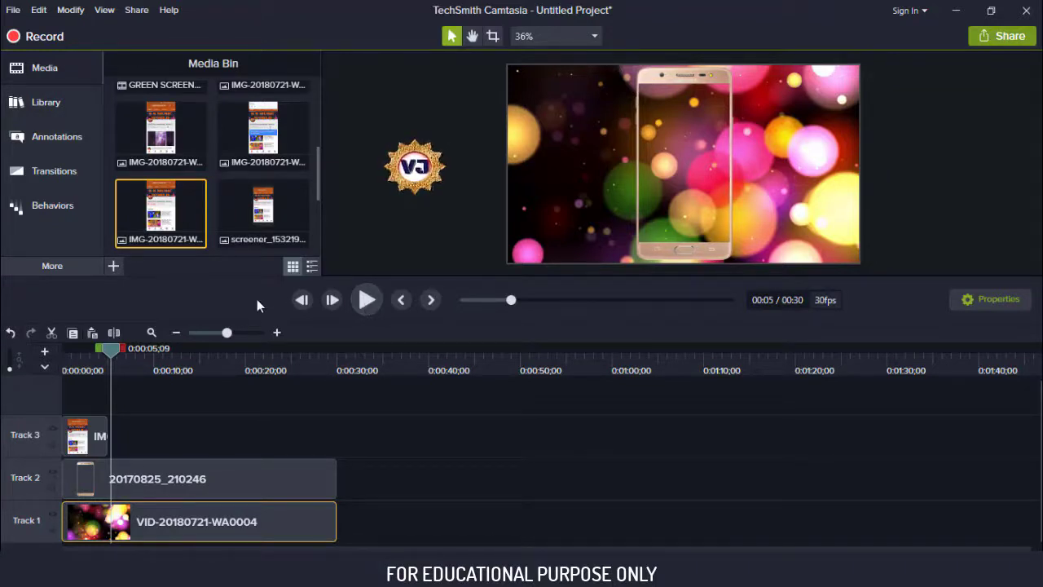
{"action": "left_click", "coordinate": [462, 299]}
{"action": "key", "text": "space"}
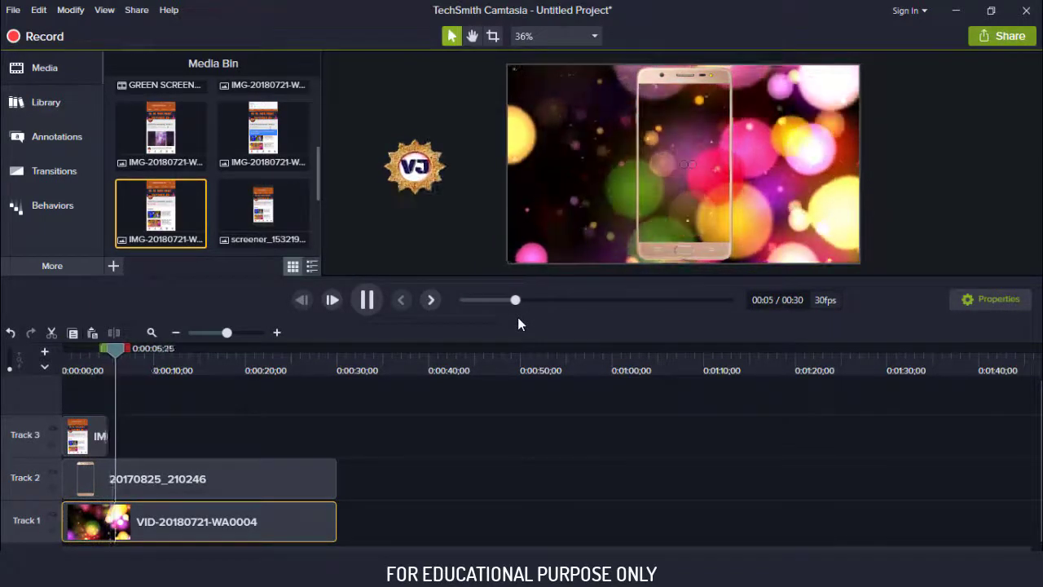
{"action": "key", "text": "space"}
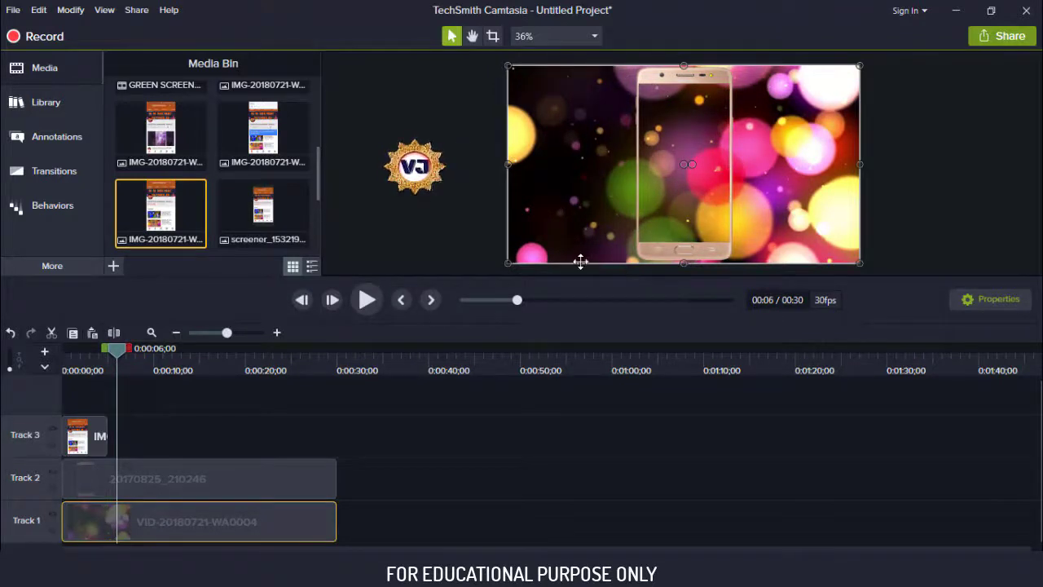
{"action": "left_click", "coordinate": [89, 430]}
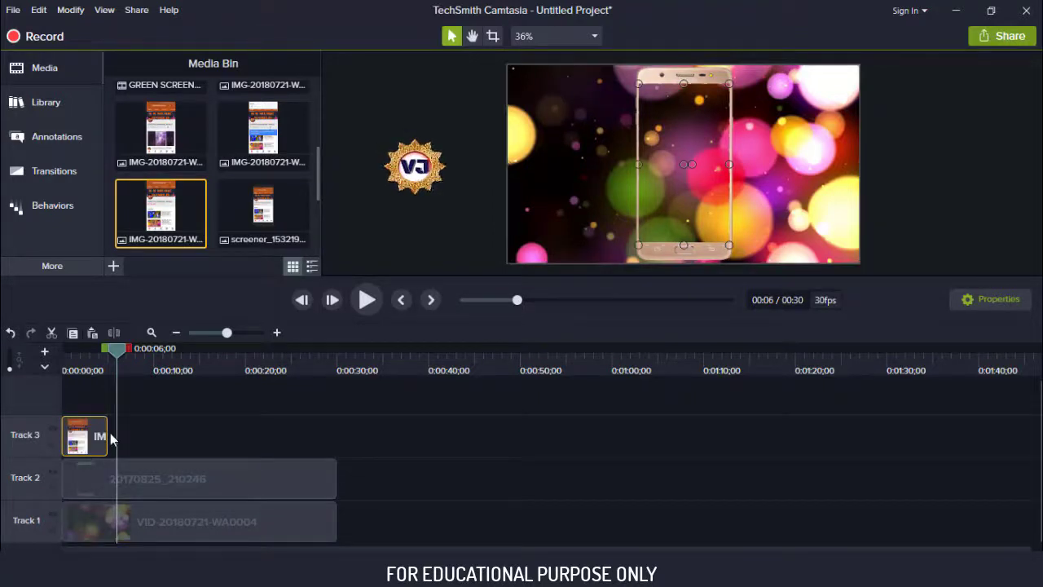
{"action": "left_click_drag", "start_coordinate": [107, 432], "coordinate": [113, 432]}
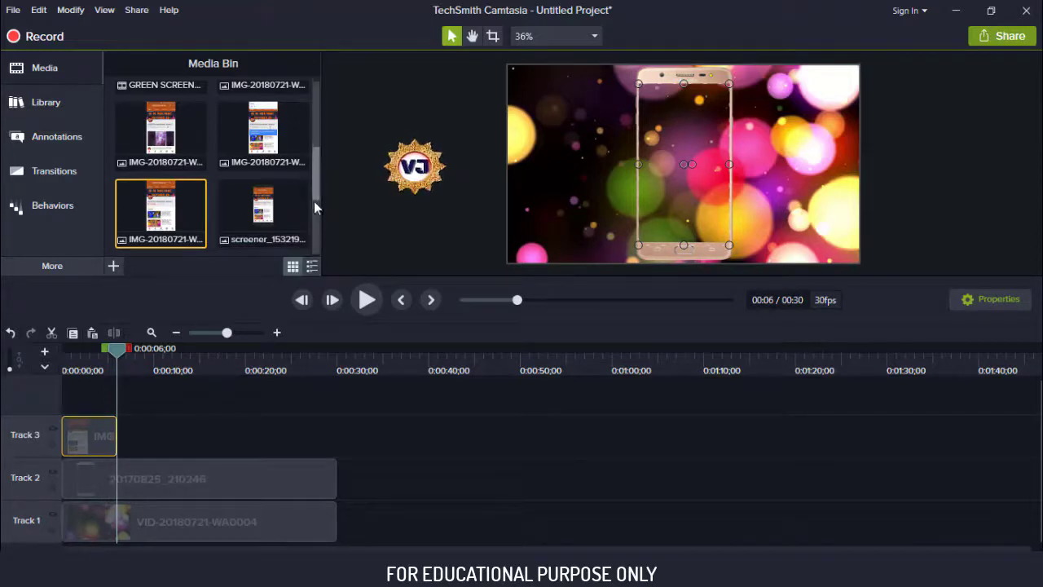
Add the audio file AUD-20180721-WA0009 to the timeline at the 6-second playhead, directly after the screenshot clip.
{"action": "mouse_move", "coordinate": [316, 198]}
{"action": "left_mouse_down"}
{"action": "mouse_move", "coordinate": [318, 226]}
{"action": "mouse_move", "coordinate": [313, 205]}
{"action": "left_mouse_up"}
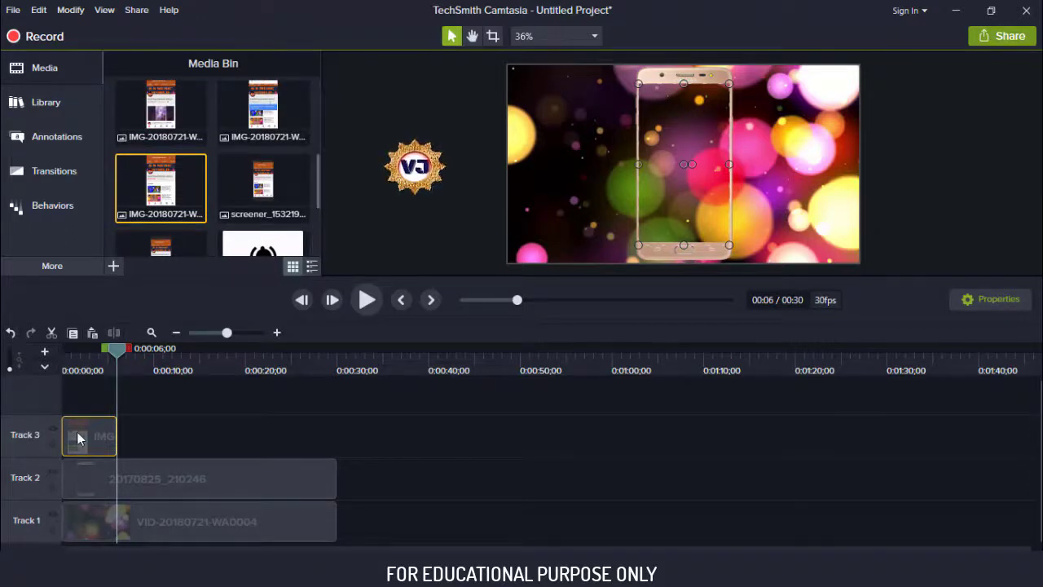
{"action": "mouse_move", "coordinate": [79, 438]}
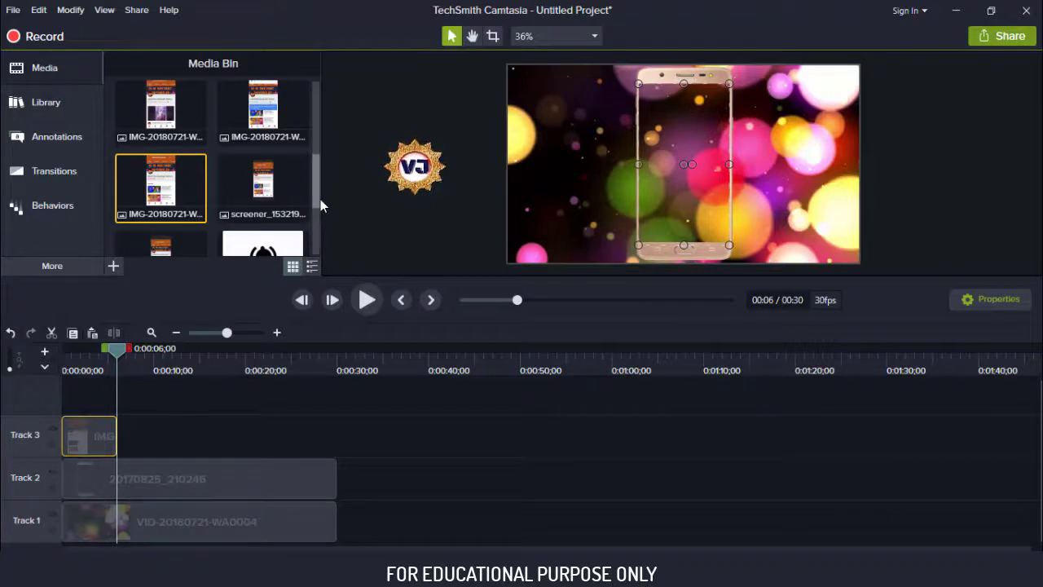
{"action": "left_click_drag", "start_coordinate": [320, 196], "coordinate": [320, 211]}
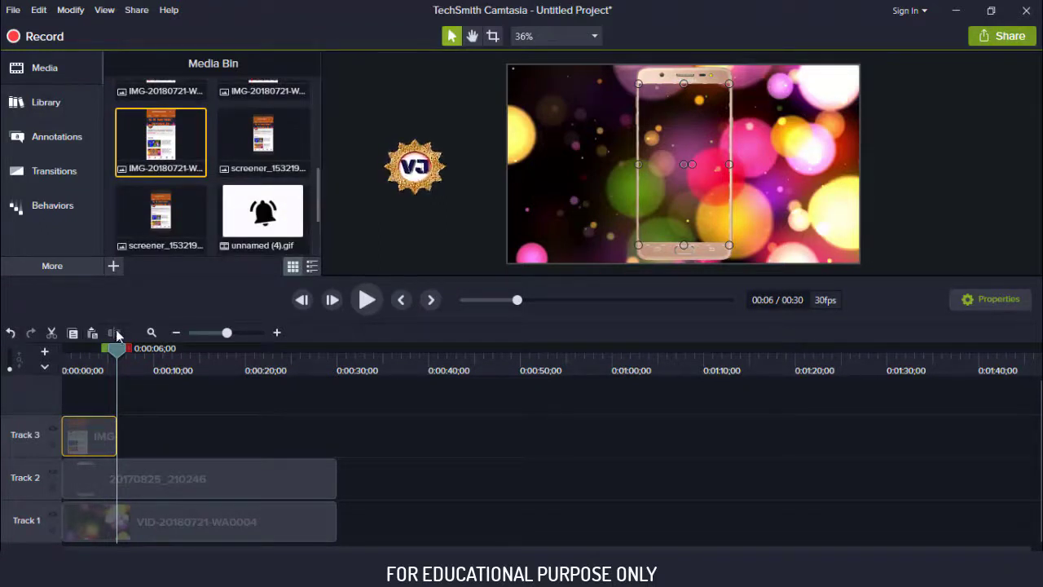
{"action": "mouse_move", "coordinate": [88, 429]}
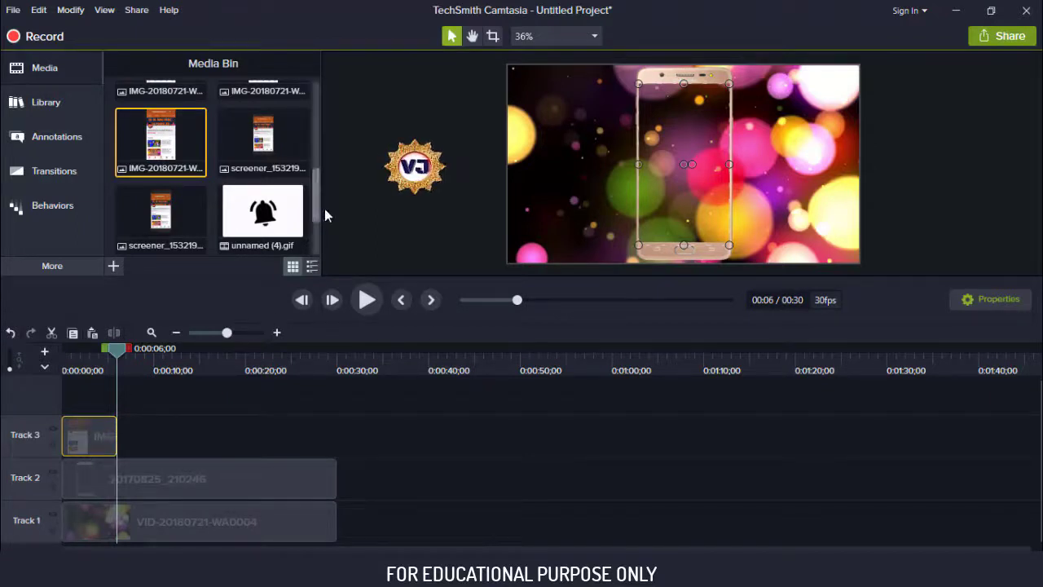
{"action": "left_click_drag", "start_coordinate": [316, 207], "coordinate": [307, 146]}
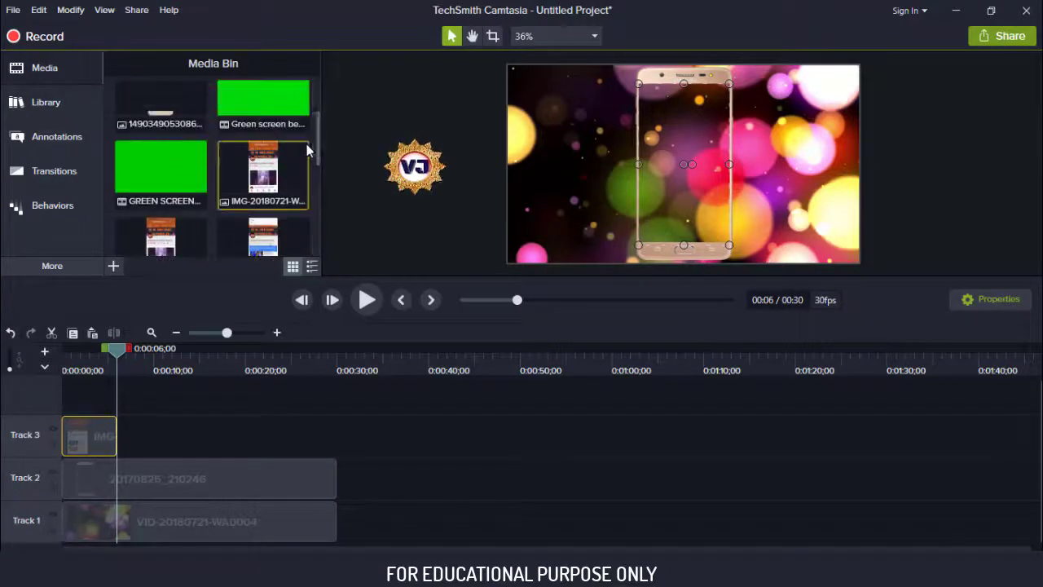
{"action": "scroll", "coordinate": [320, 151], "scroll_direction": "down", "scroll_amount": 1}
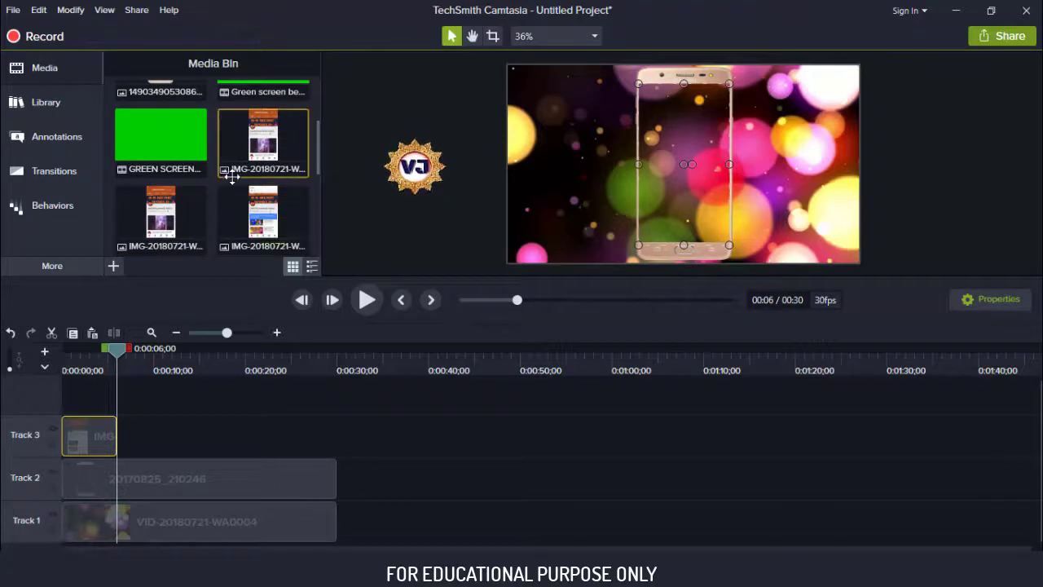
{"action": "mouse_move", "coordinate": [301, 179]}
{"action": "scroll", "coordinate": [318, 160], "scroll_direction": "up", "scroll_amount": 2}
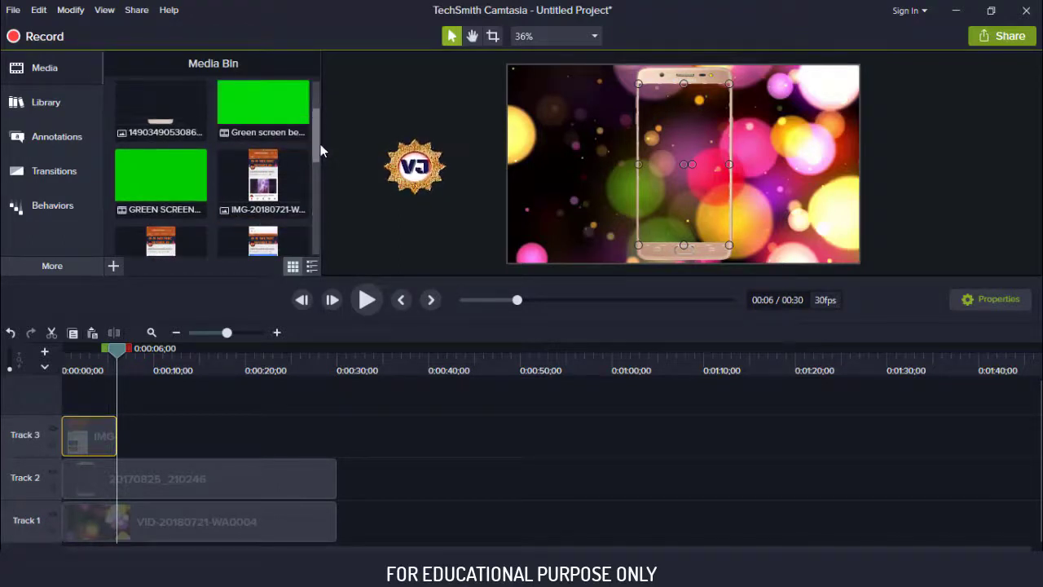
{"action": "scroll", "coordinate": [318, 162], "scroll_direction": "down", "scroll_amount": 2}
{"action": "left_click_drag", "start_coordinate": [317, 158], "coordinate": [314, 227]}
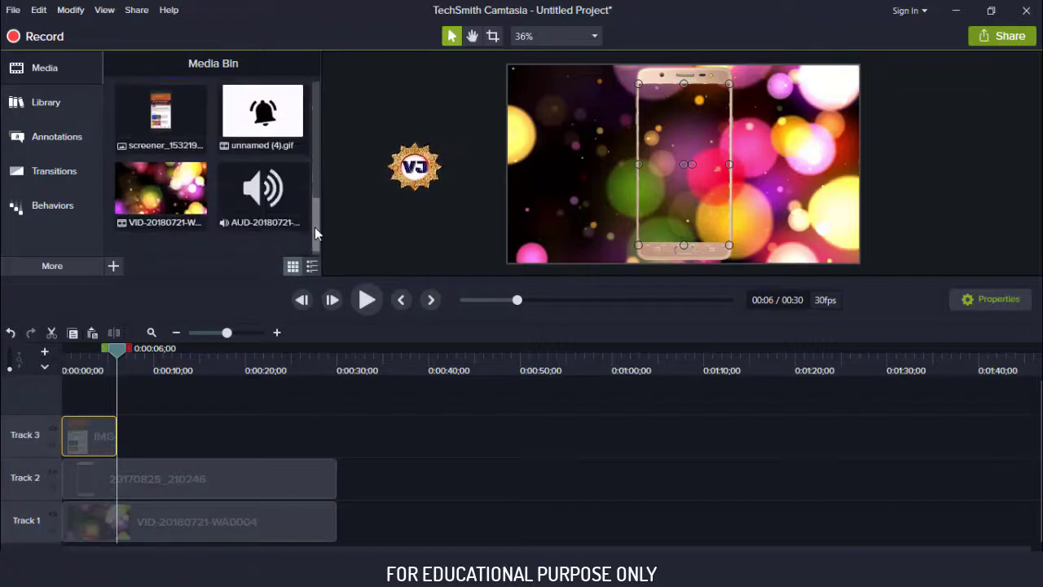
{"action": "right_click", "coordinate": [273, 185]}
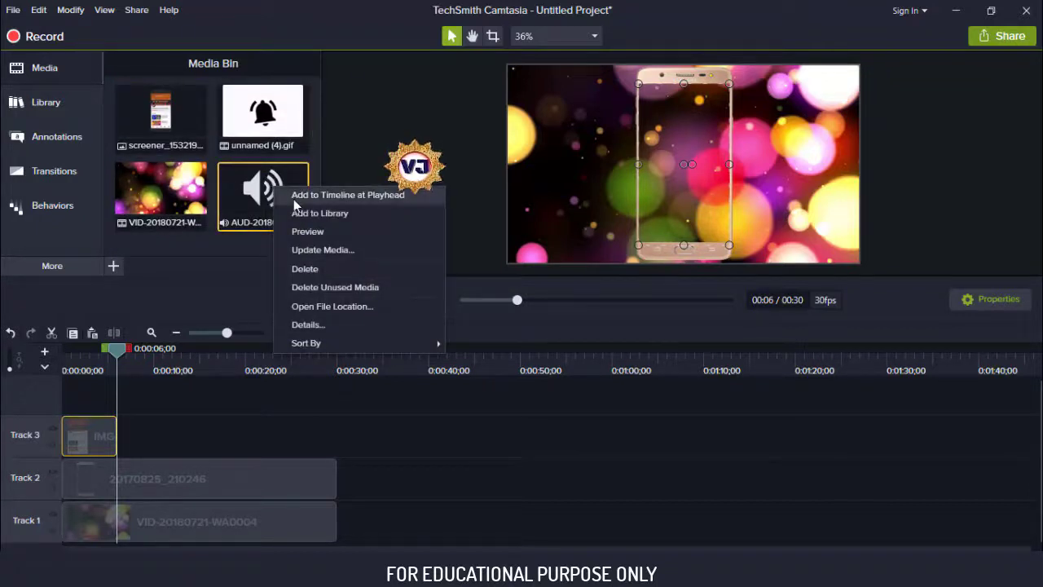
{"action": "left_click", "coordinate": [326, 195]}
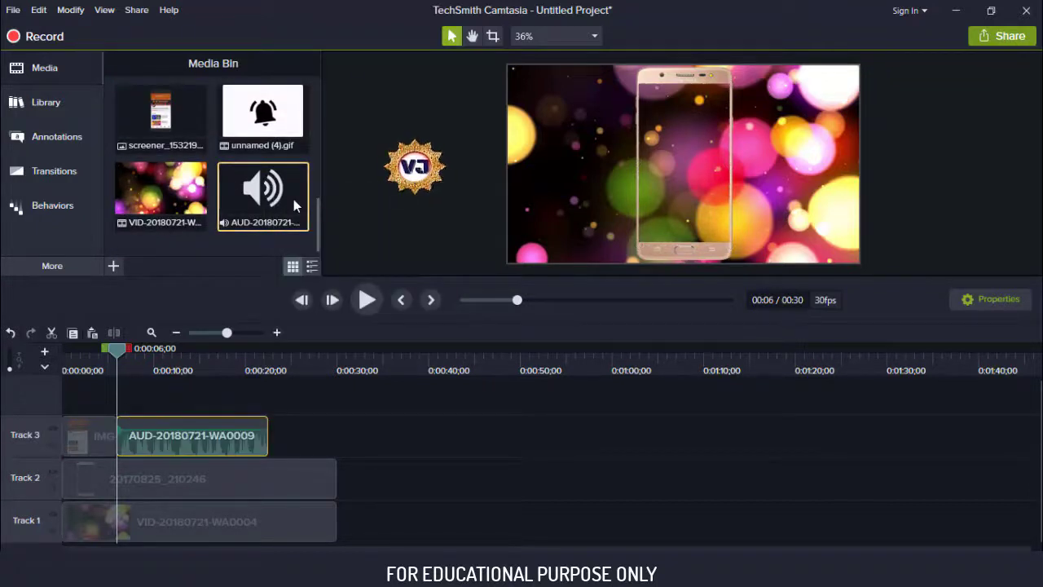
Add Tracks 4 to 6 and move the audio clip to the start of Track 4.
{"action": "left_click", "coordinate": [45, 352]}
{"action": "left_click", "coordinate": [45, 352]}
{"action": "left_click", "coordinate": [45, 352]}
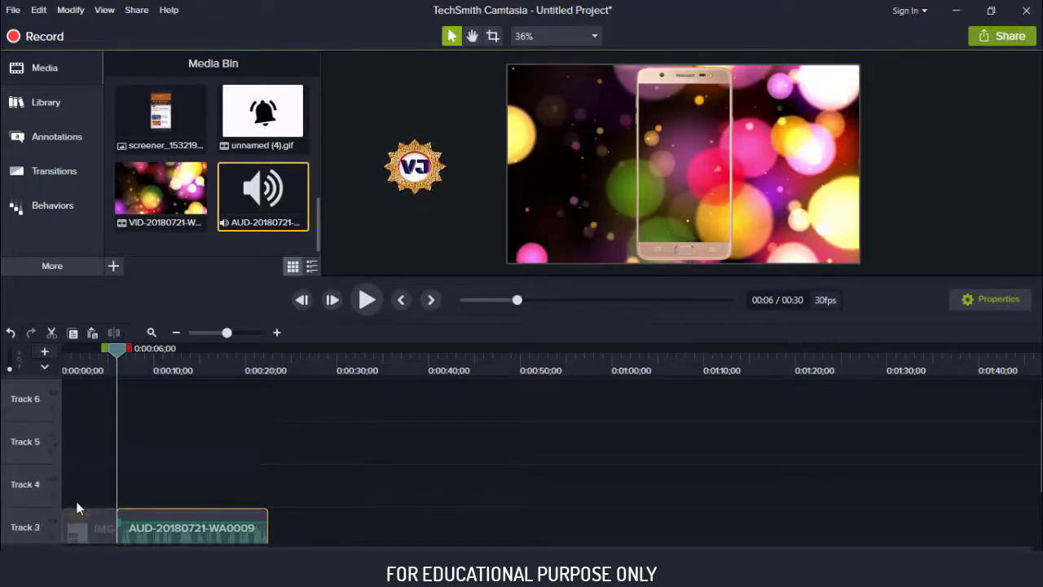
{"action": "left_click_drag", "start_coordinate": [175, 537], "coordinate": [119, 497]}
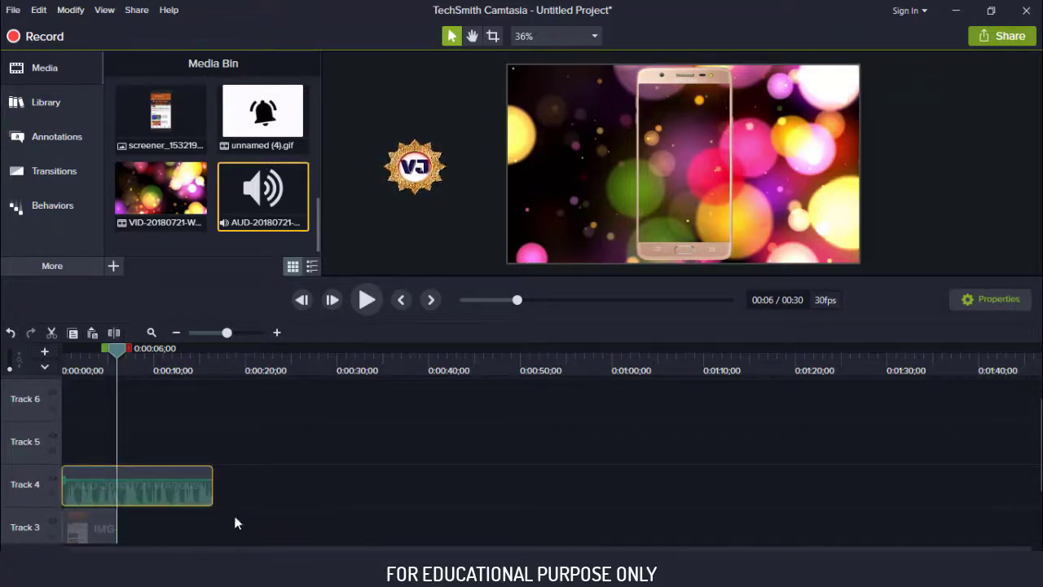
Deselect the audio clip and move the playhead to its end at about 16 seconds.
{"action": "left_click", "coordinate": [265, 501]}
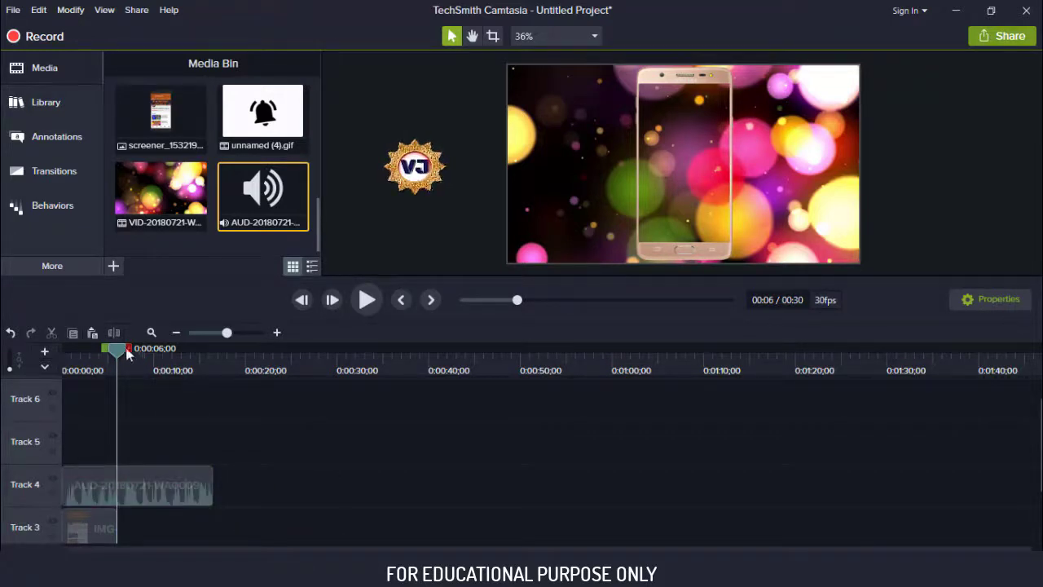
{"action": "left_click_drag", "start_coordinate": [118, 350], "coordinate": [211, 357]}
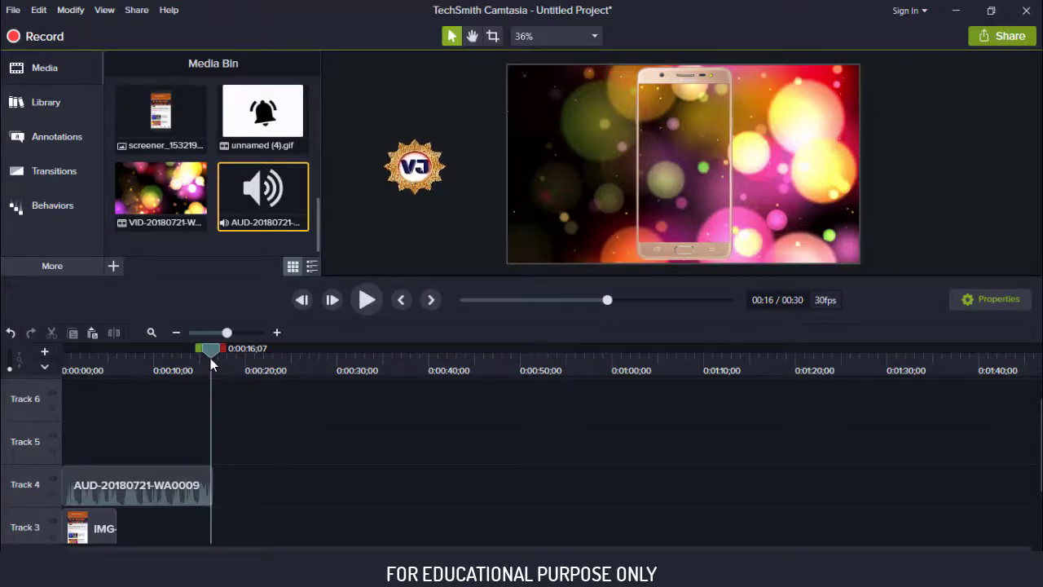
Play the composition from the beginning and extend the screenshot clip on Track 3 to end at 0:00:08;16.
{"action": "left_click", "coordinate": [461, 301]}
{"action": "key", "text": "space"}
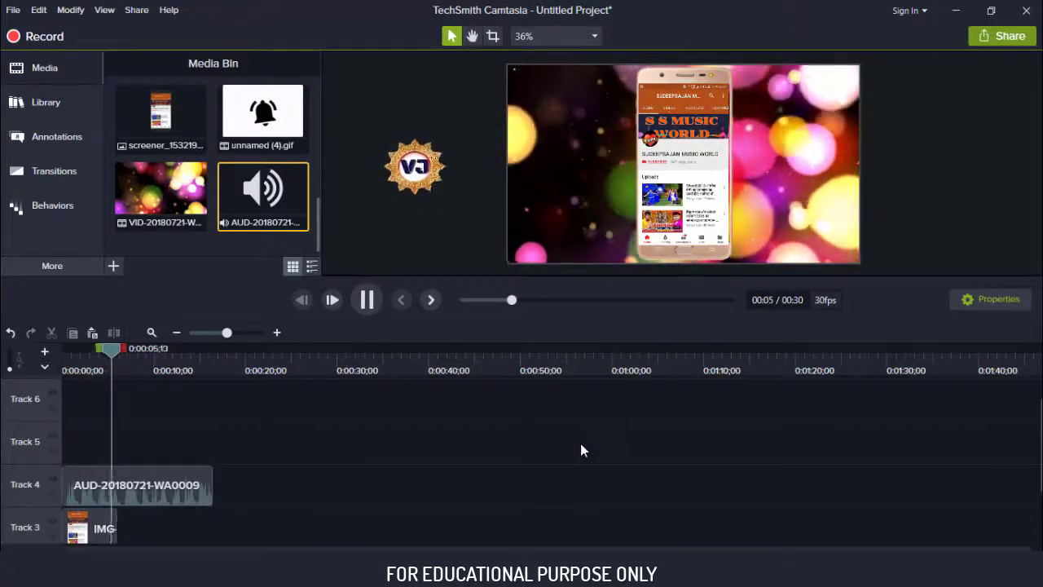
{"action": "key", "text": "space"}
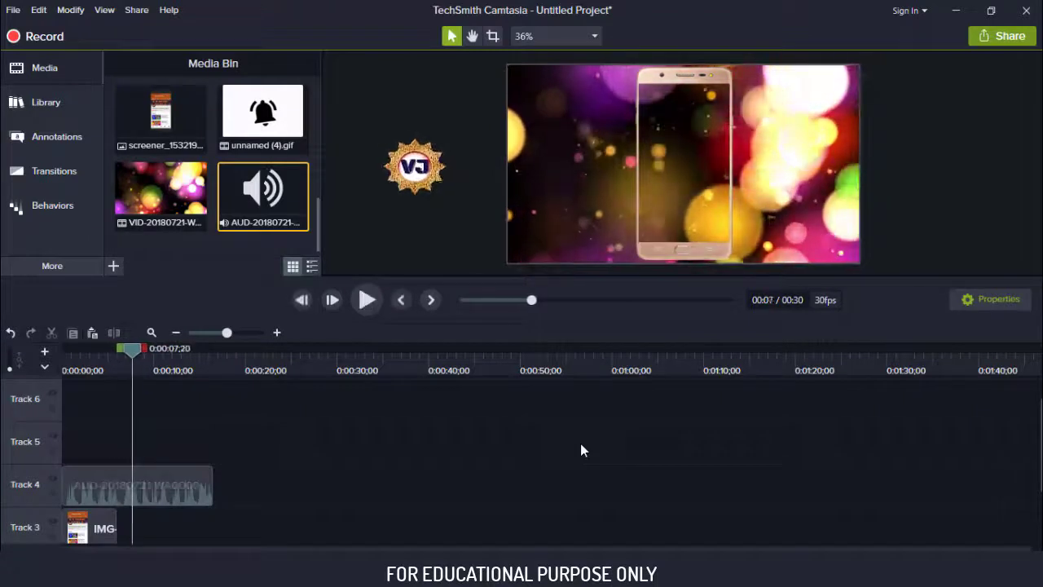
{"action": "left_click", "coordinate": [104, 526]}
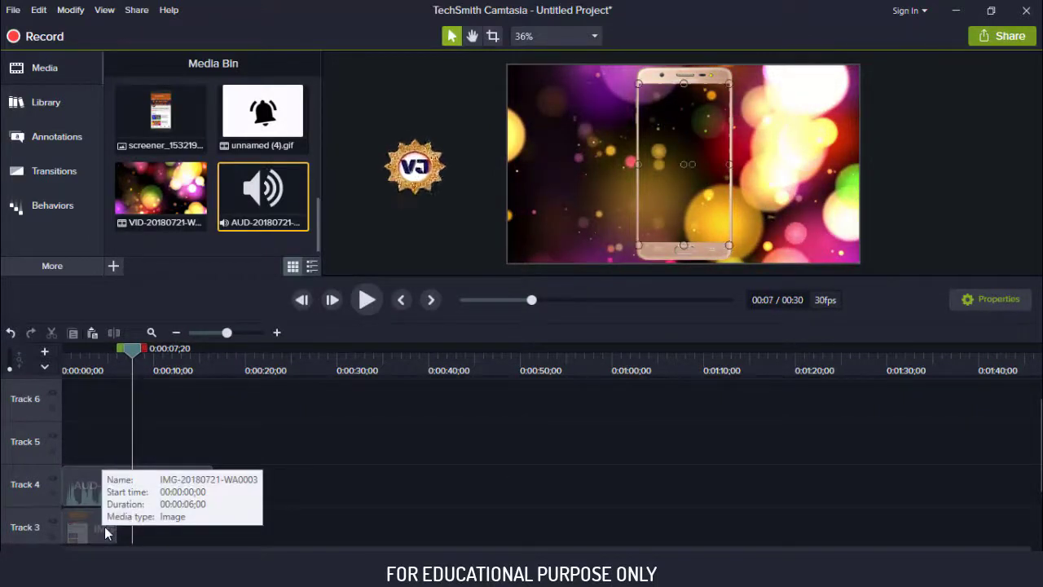
{"action": "left_click_drag", "start_coordinate": [118, 526], "coordinate": [131, 527]}
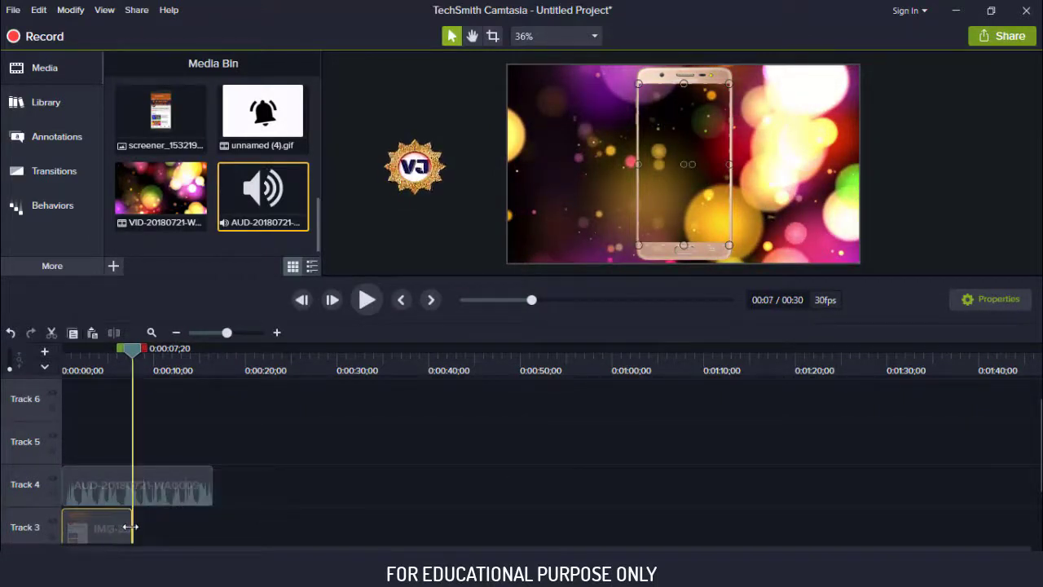
{"action": "key", "text": "space"}
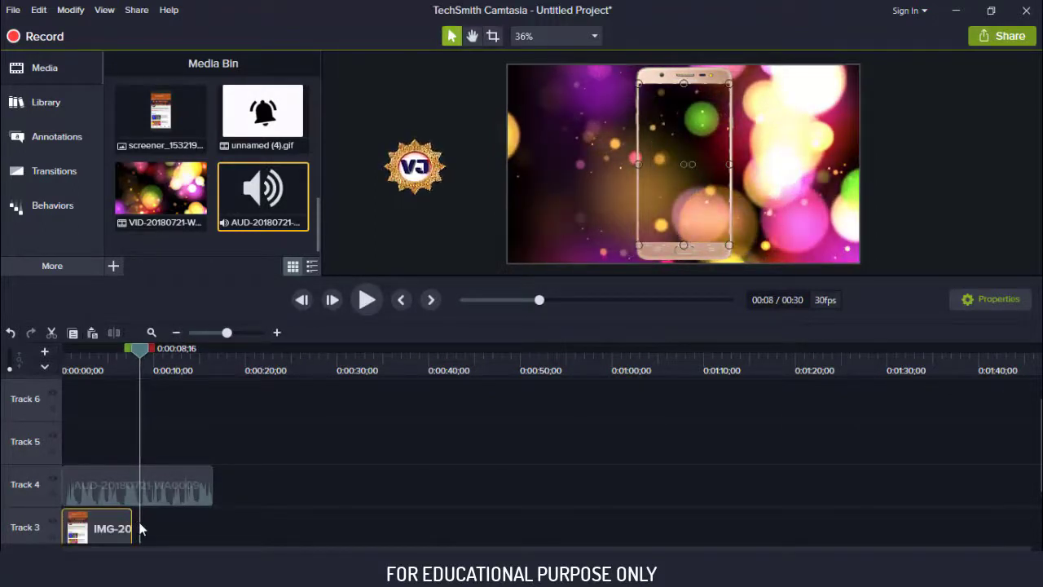
{"action": "left_click_drag", "start_coordinate": [135, 522], "coordinate": [140, 521]}
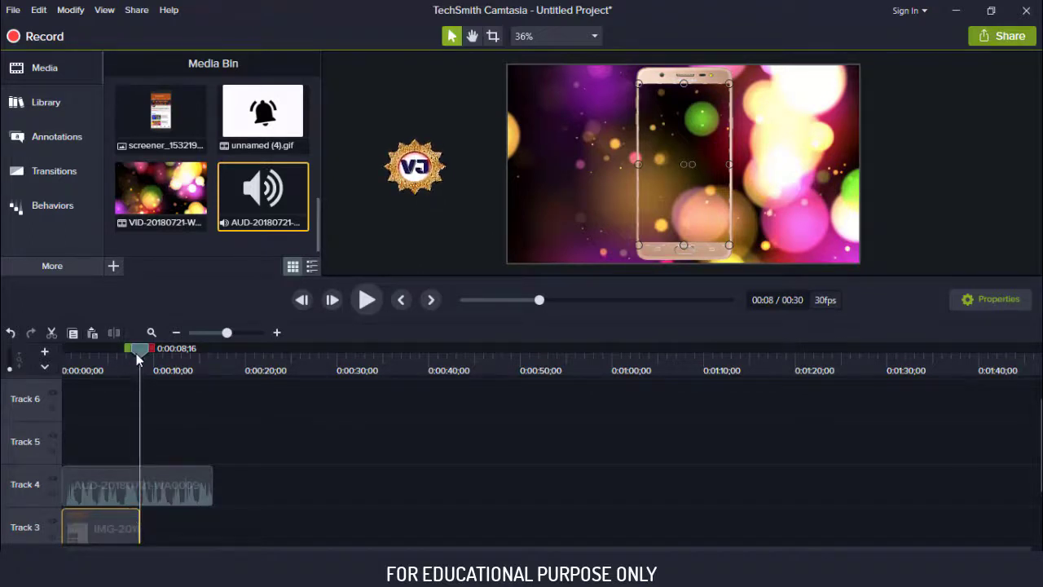
Replay the end of the Track 3 screenshot clip and place the playhead just before its end at 0:00:08;04.
{"action": "left_click_drag", "start_coordinate": [136, 352], "coordinate": [128, 355]}
{"action": "key", "text": "space"}
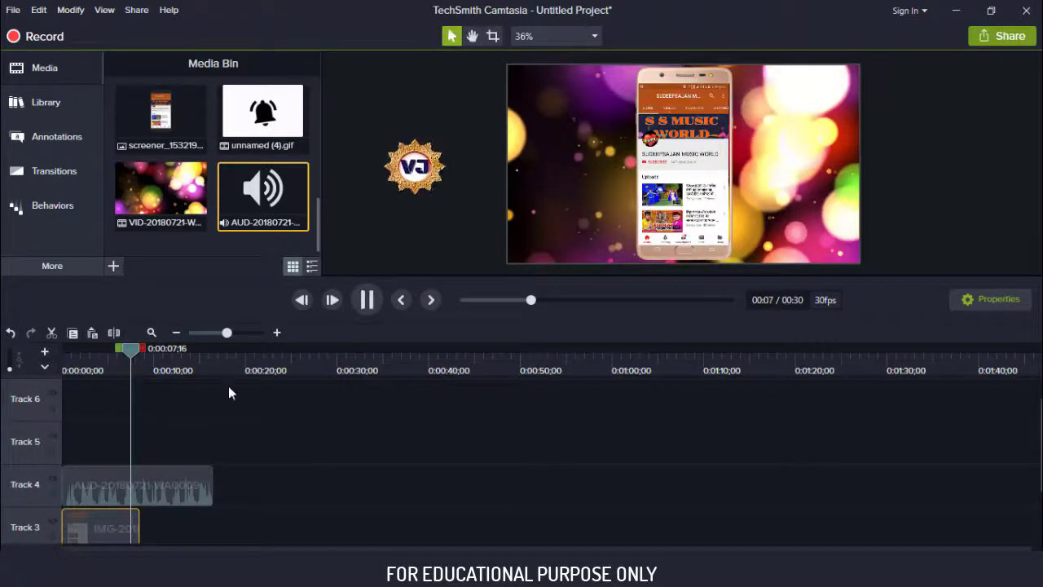
{"action": "key", "text": "space"}
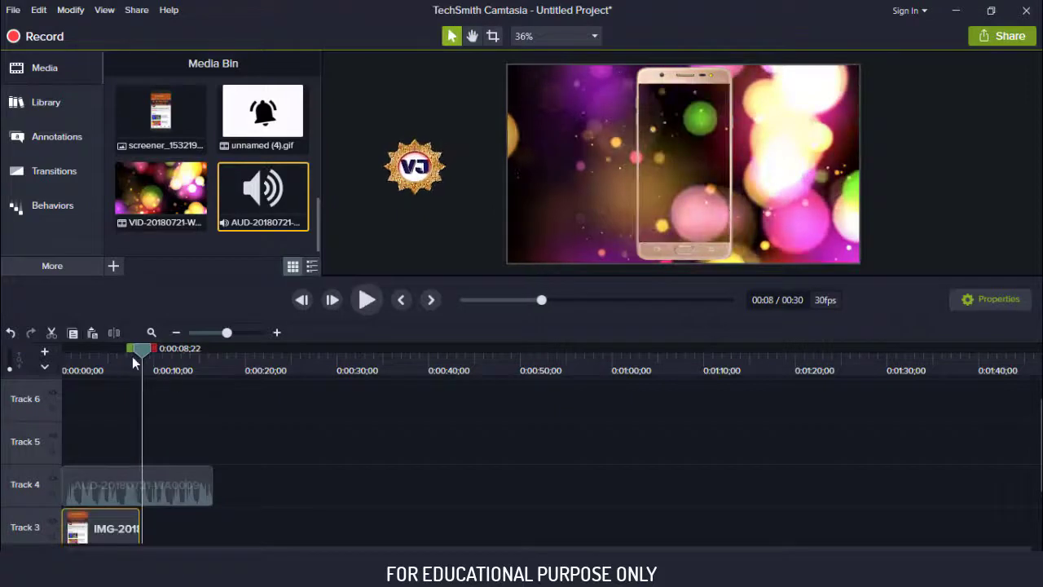
{"action": "left_click_drag", "start_coordinate": [145, 350], "coordinate": [140, 350]}
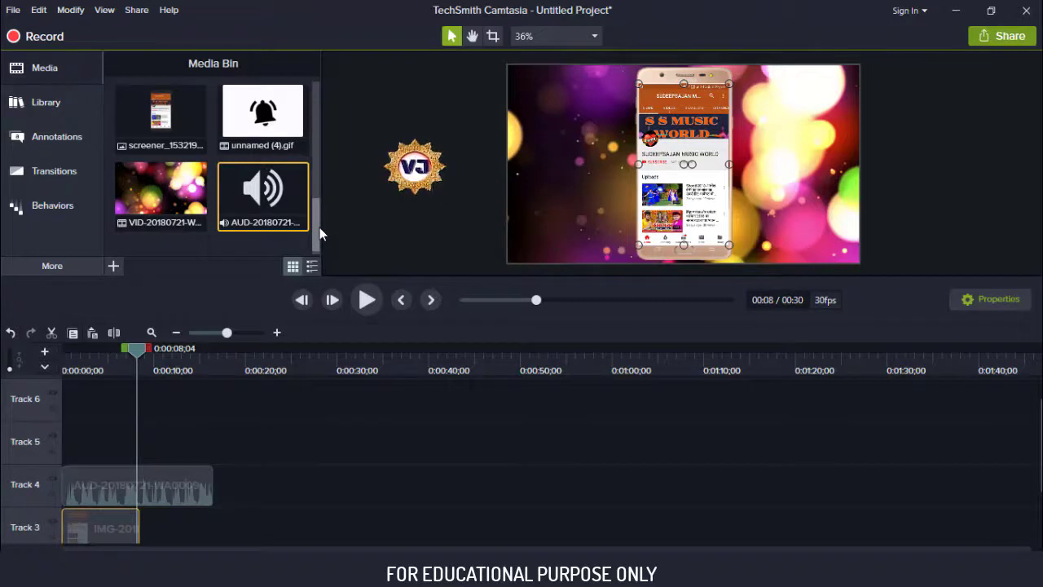
Try adding the screenshot IMG-20180721-WA0000 to Track 5 at the playhead, and cut it from the timeline.
{"action": "left_click_drag", "start_coordinate": [320, 227], "coordinate": [317, 190]}
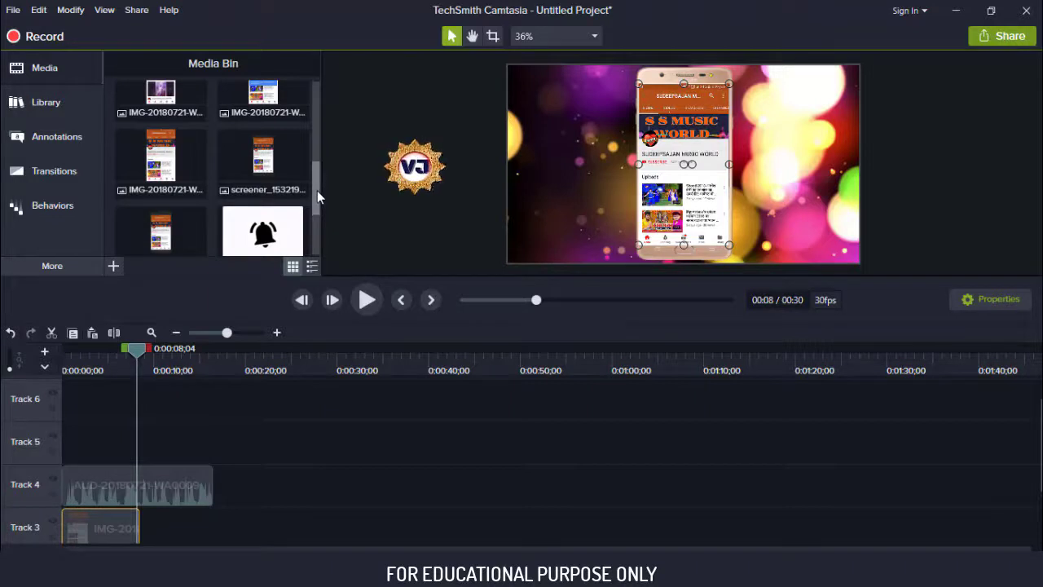
{"action": "left_click_drag", "start_coordinate": [317, 190], "coordinate": [211, 172]}
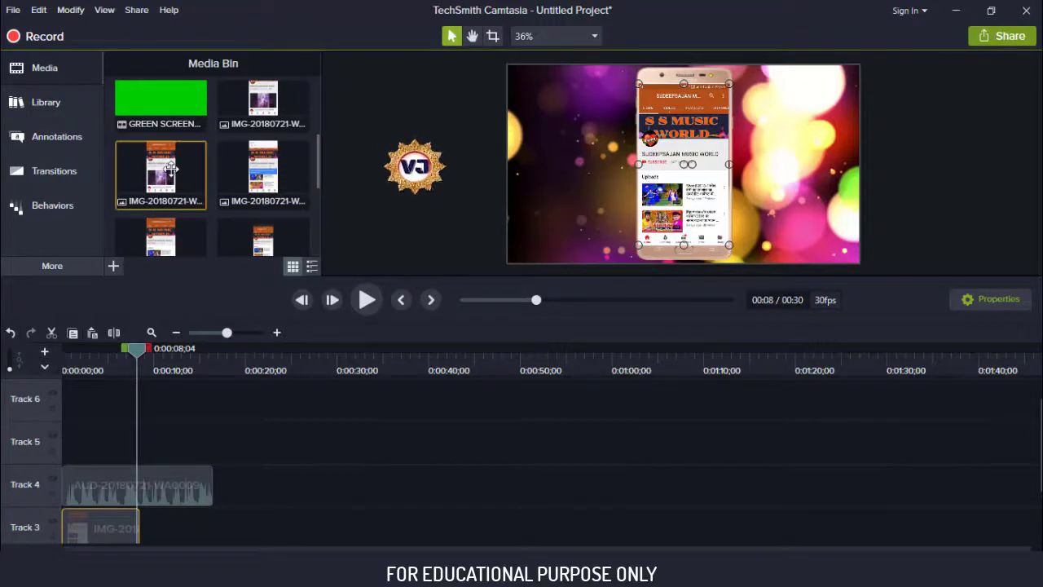
{"action": "left_click", "coordinate": [218, 408]}
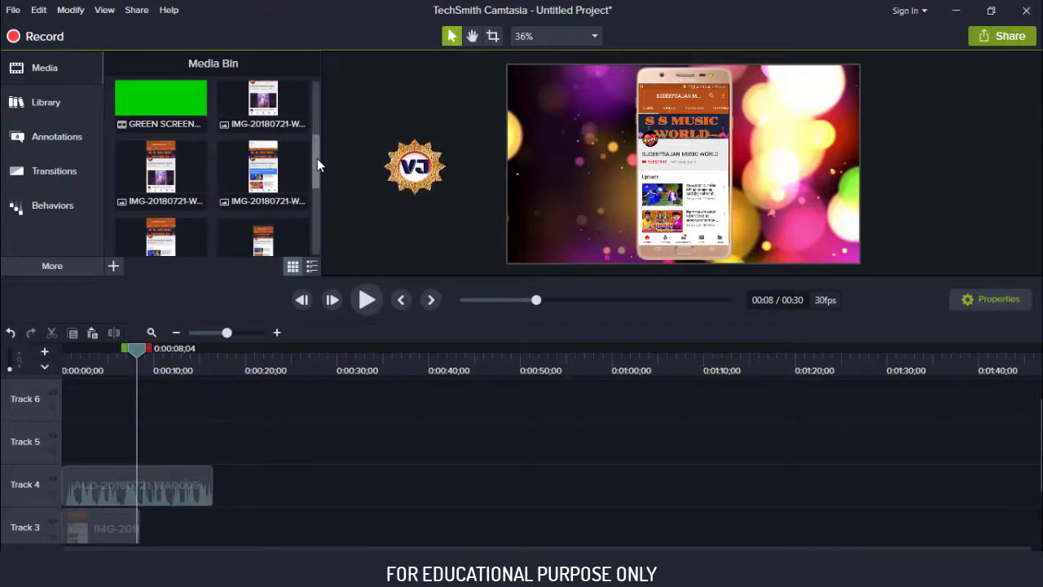
{"action": "left_click_drag", "start_coordinate": [317, 158], "coordinate": [316, 152]}
{"action": "scroll", "coordinate": [316, 148], "scroll_direction": "up", "scroll_amount": 1}
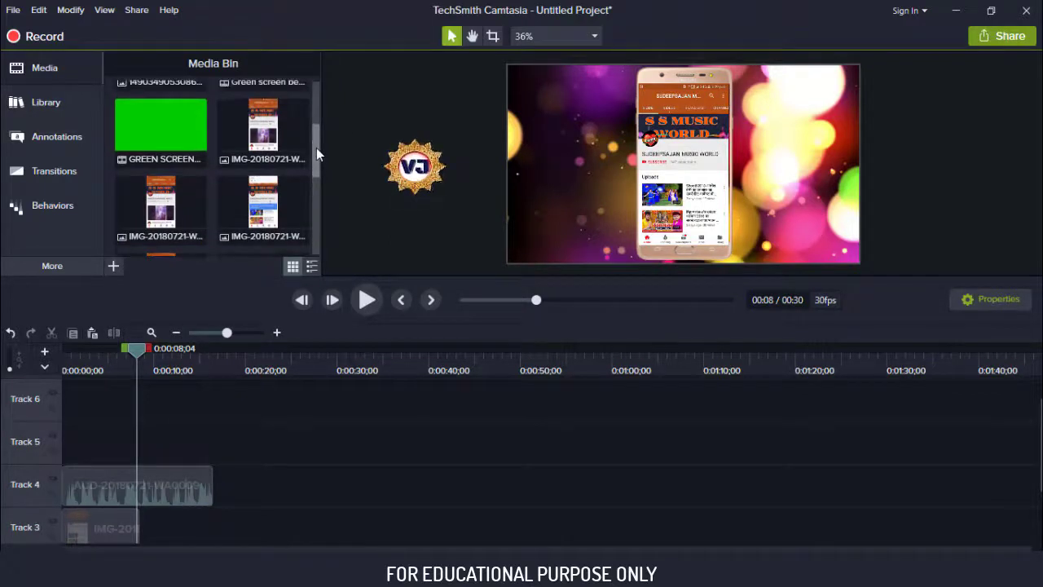
{"action": "right_click", "coordinate": [259, 131]}
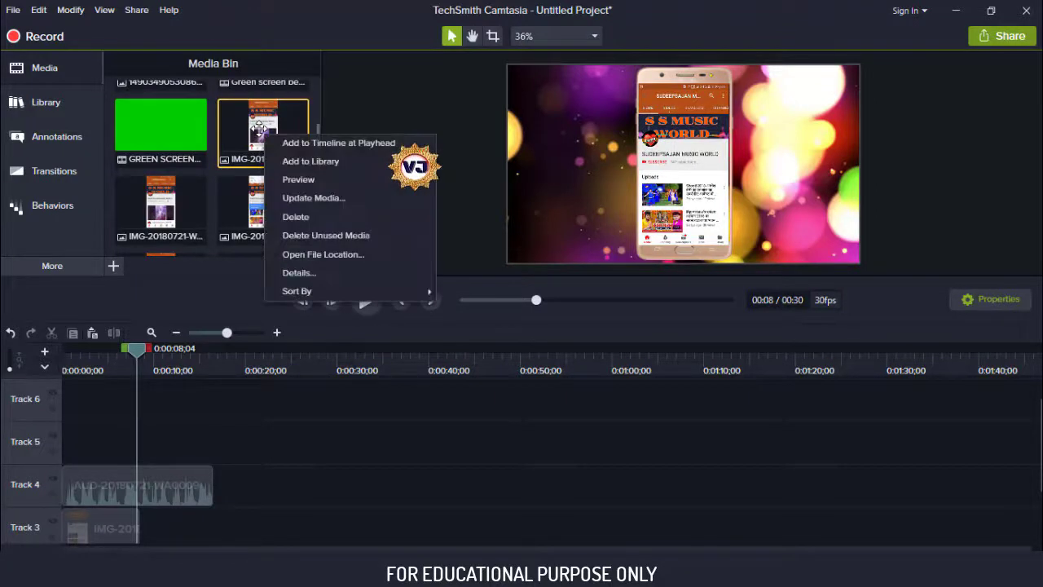
{"action": "left_click", "coordinate": [300, 144]}
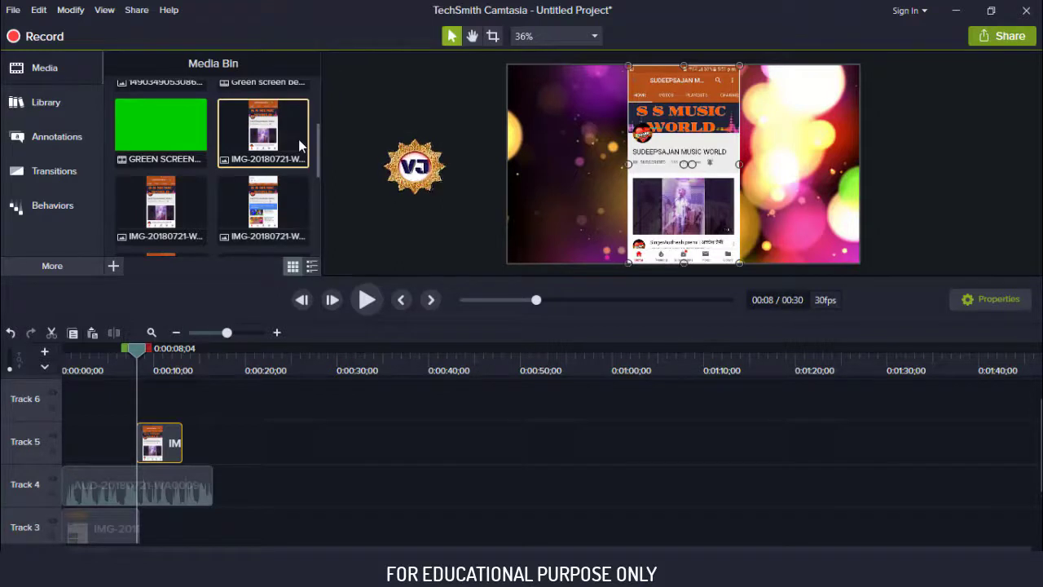
{"action": "left_click", "coordinate": [50, 332]}
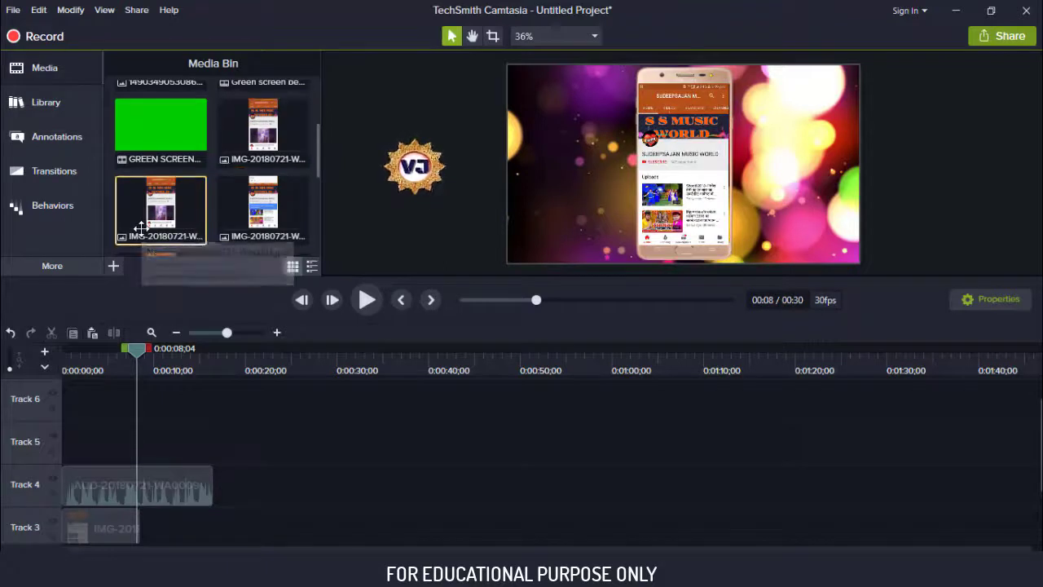
Add the screenshot IMG-20180721-WA0001 to Track 5 at 0:00:08;04 and scale it down to fit the phone frame's screen.
{"action": "right_click", "coordinate": [177, 235]}
{"action": "left_click", "coordinate": [187, 241]}
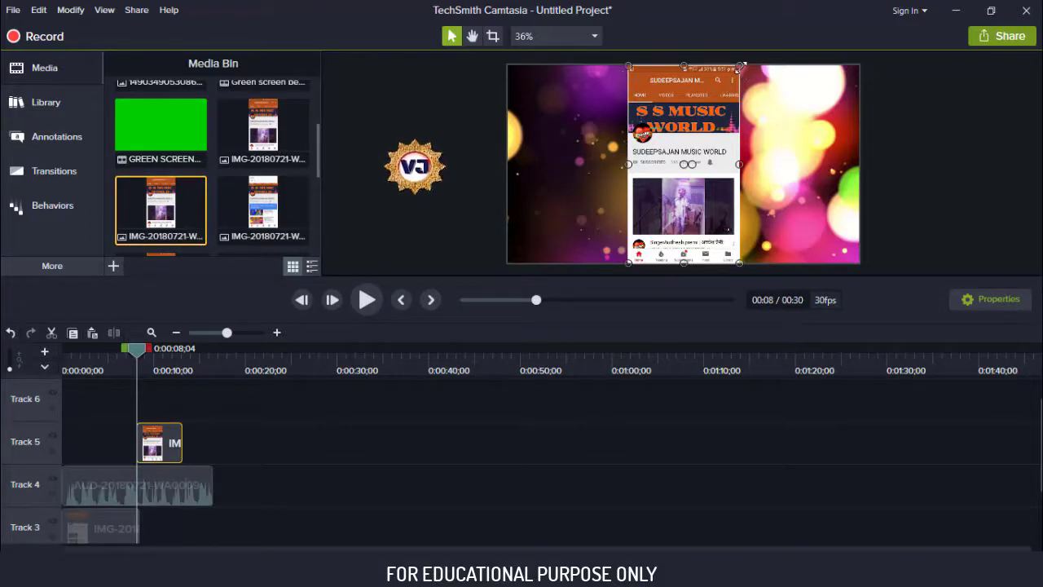
{"action": "left_click_drag", "start_coordinate": [738, 74], "coordinate": [730, 82]}
{"action": "left_click", "coordinate": [782, 114]}
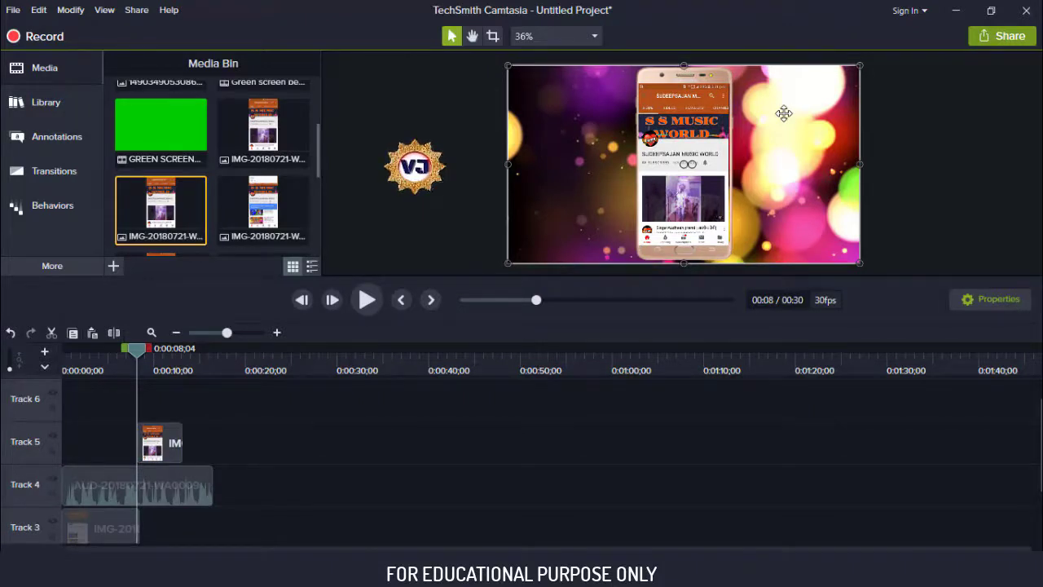
Play on past the Track 5 screenshot clip and extend the clip to end at 0:00:13;19.
{"action": "key", "text": "space"}
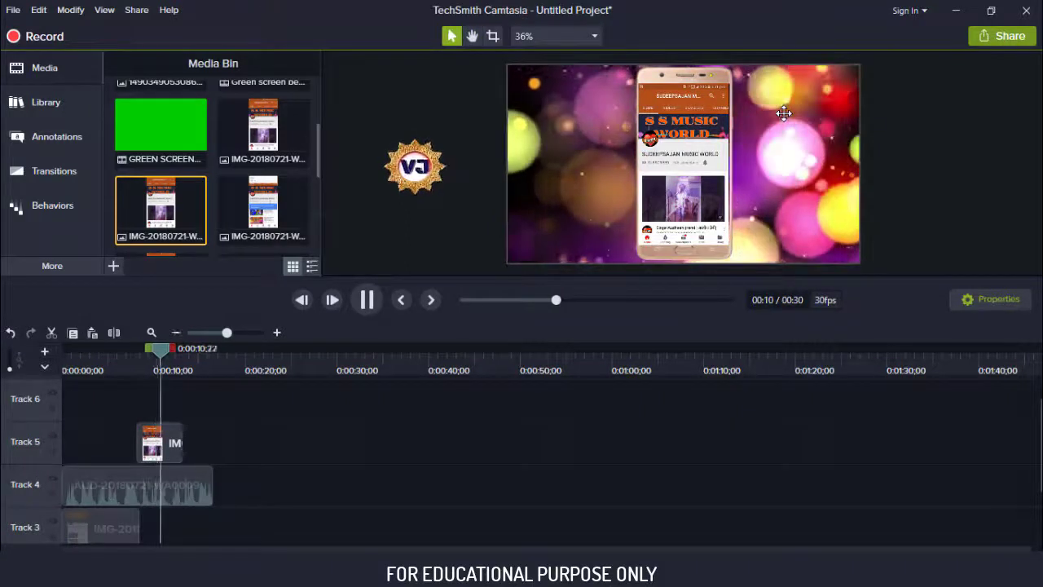
{"action": "key", "text": "space"}
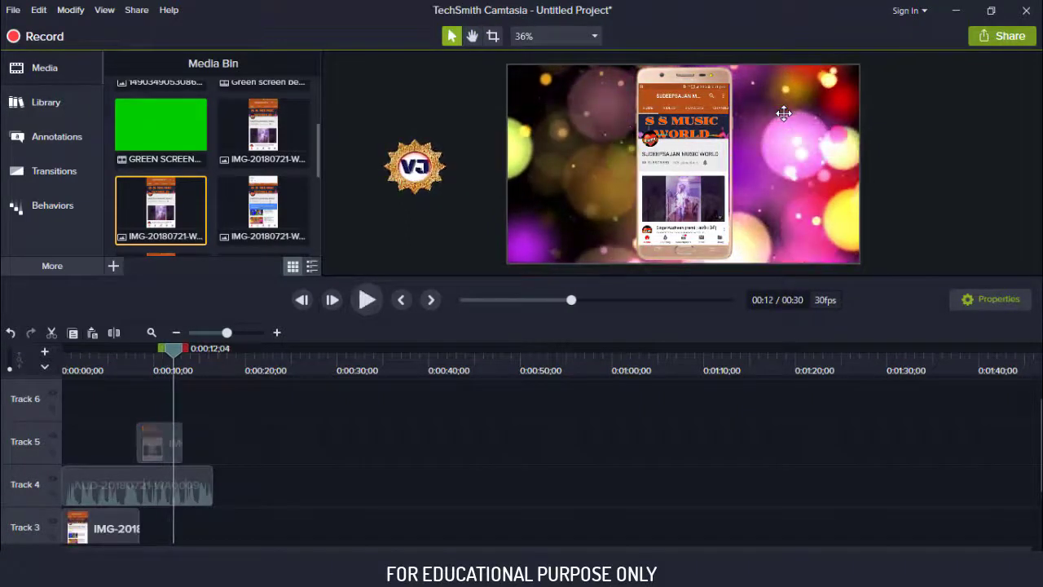
{"action": "key", "text": "space"}
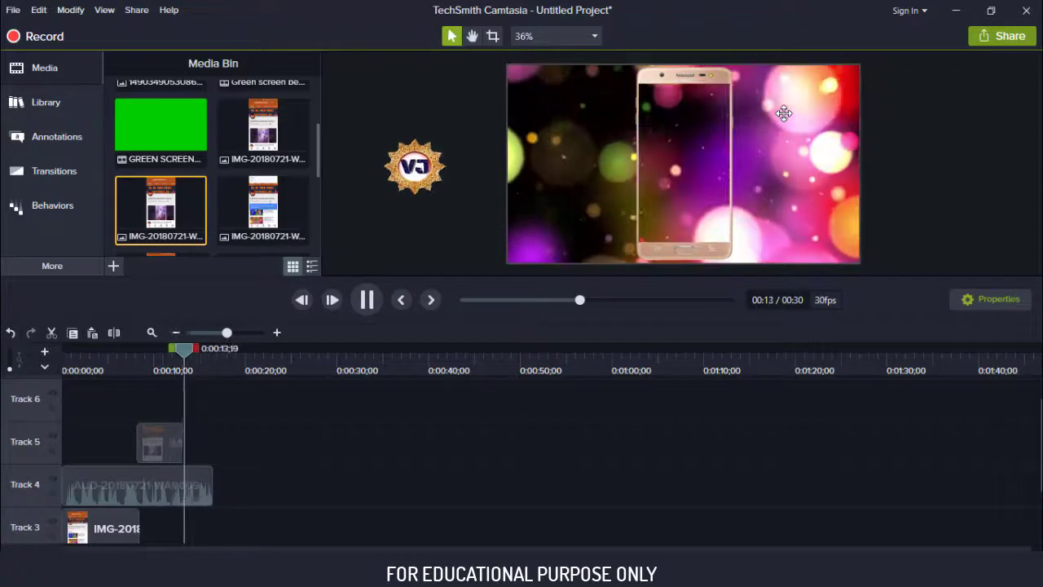
{"action": "key", "text": "space"}
{"action": "left_click", "coordinate": [587, 179]}
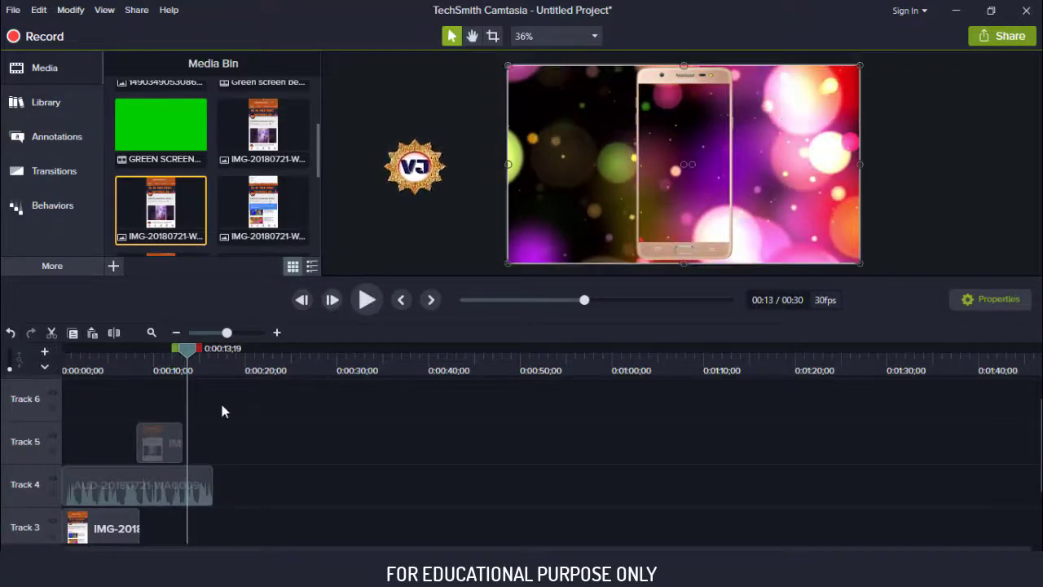
{"action": "left_click", "coordinate": [171, 436]}
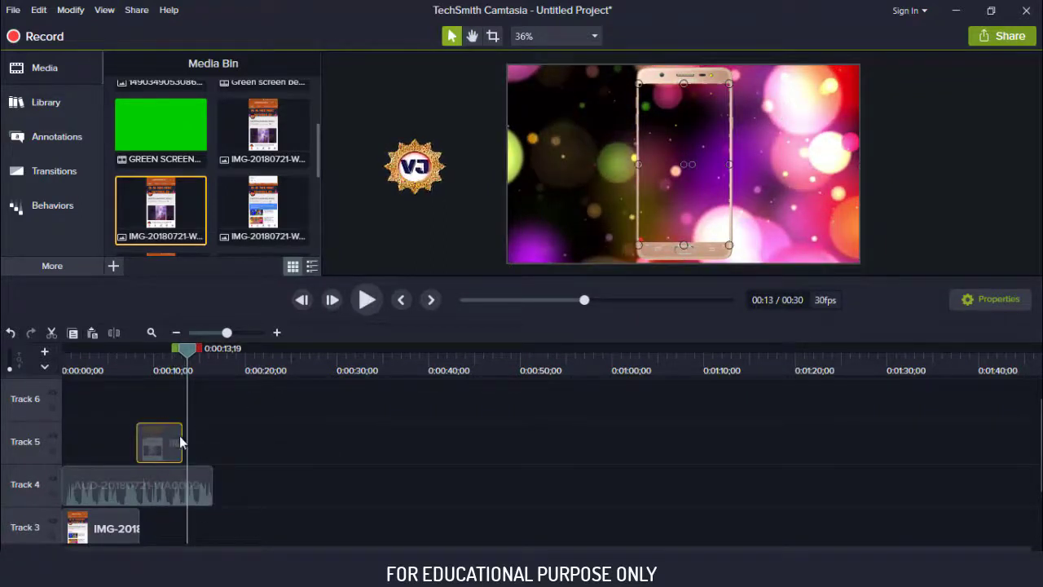
{"action": "left_click_drag", "start_coordinate": [181, 436], "coordinate": [186, 436]}
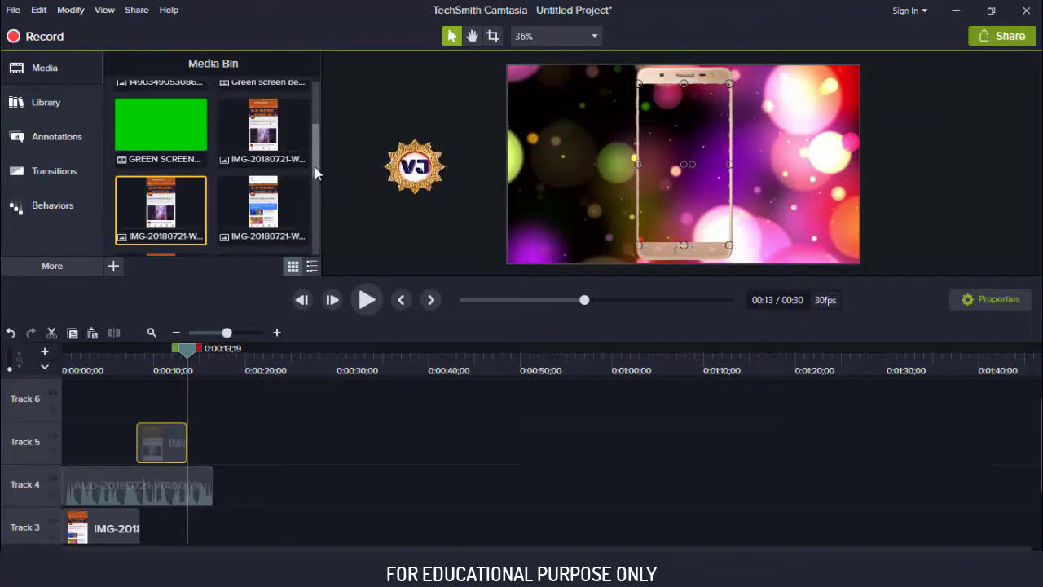
Try the screenshot IMG-20180721-WA0000 at 0:00:13;19, moving it from Track 5 to Track 6, and cut it from the timeline.
{"action": "left_click_drag", "start_coordinate": [314, 166], "coordinate": [315, 153]}
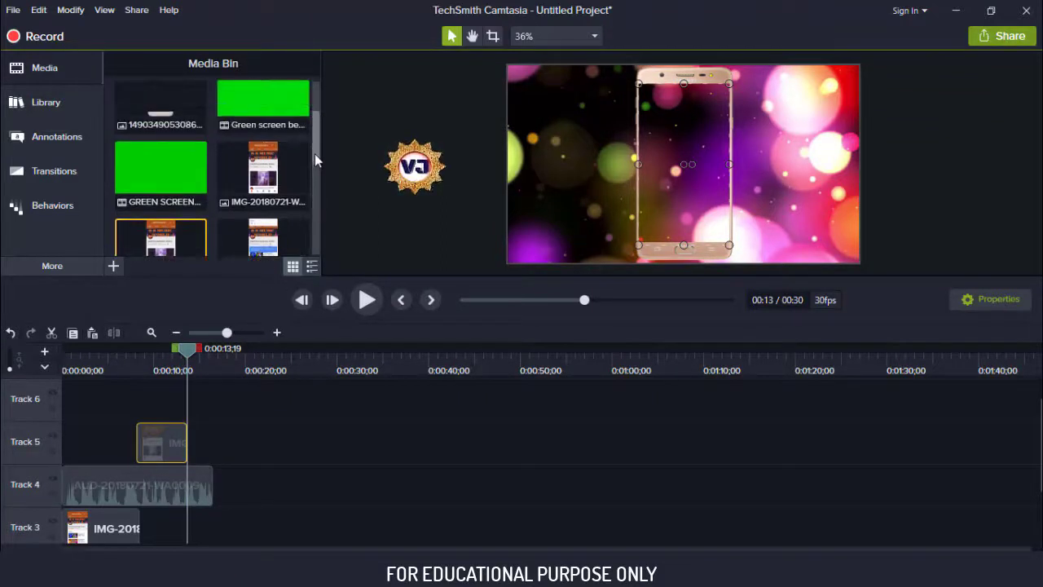
{"action": "right_click", "coordinate": [285, 163]}
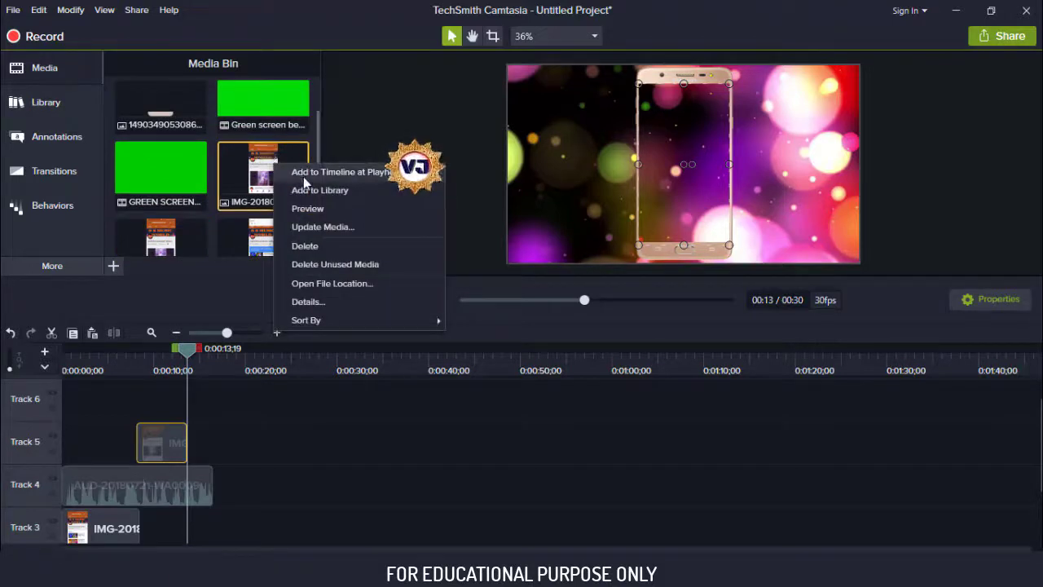
{"action": "left_click", "coordinate": [304, 174]}
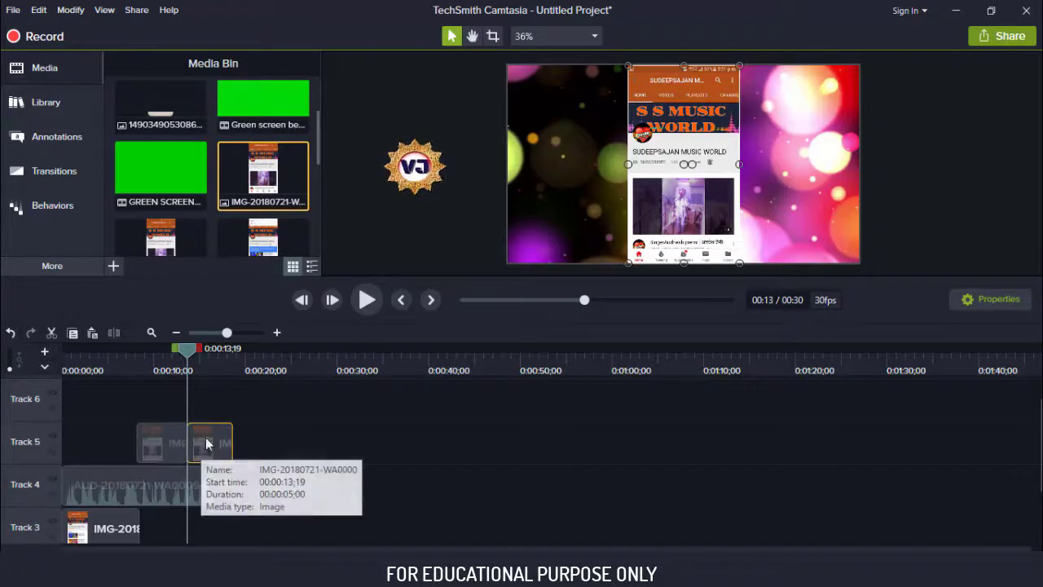
{"action": "left_click_drag", "start_coordinate": [206, 442], "coordinate": [203, 413]}
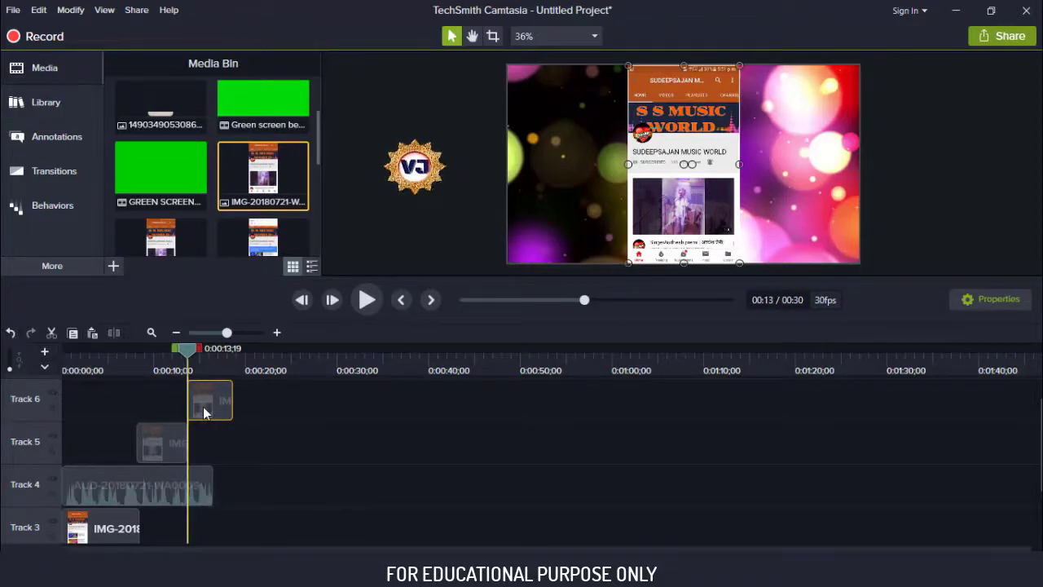
{"action": "left_click_drag", "start_coordinate": [203, 406], "coordinate": [202, 406]}
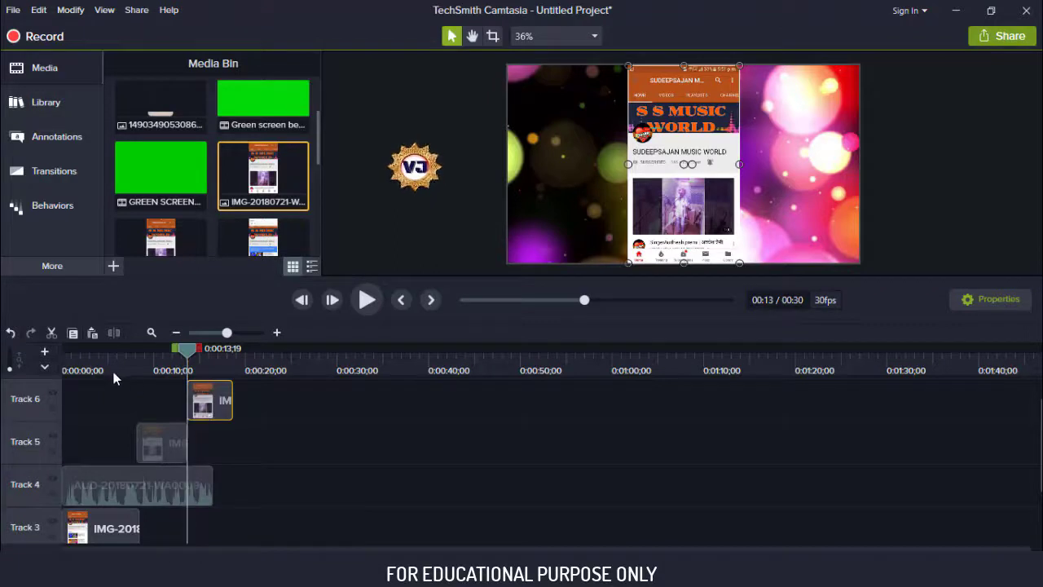
{"action": "left_click", "coordinate": [52, 335]}
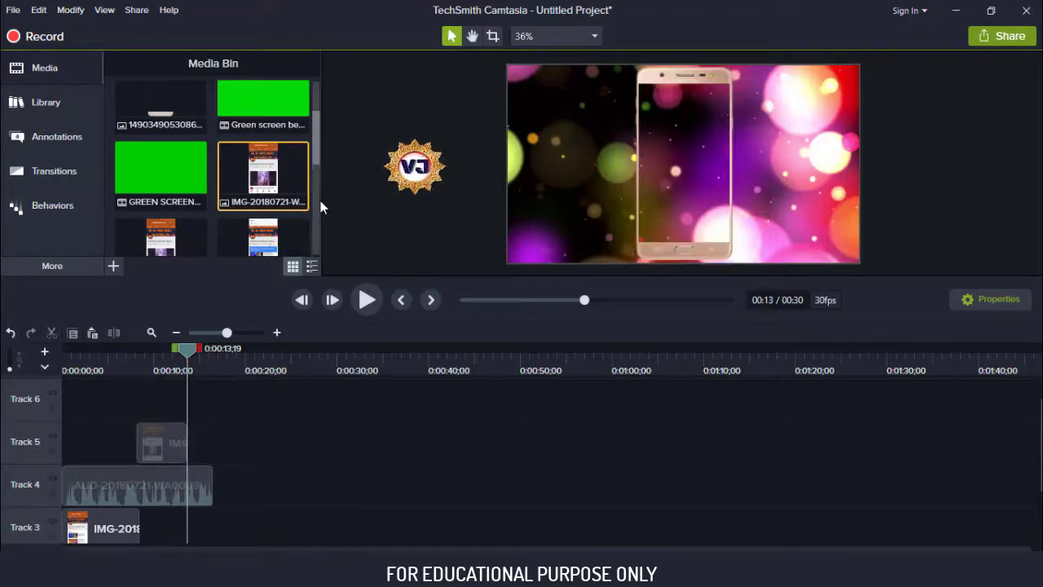
Add Track 7, insert IMG-20180721-WA0001 on Track 5 at 0:00:13;19 after the existing clip, and move the playhead back to 0:00:11;27.
{"action": "left_click_drag", "start_coordinate": [317, 155], "coordinate": [317, 164]}
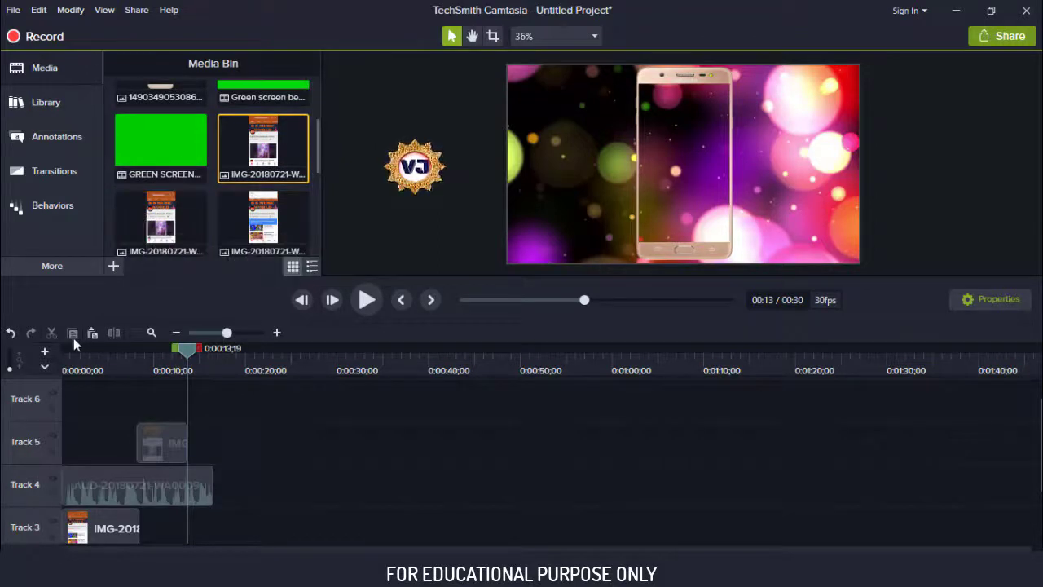
{"action": "left_click", "coordinate": [45, 351]}
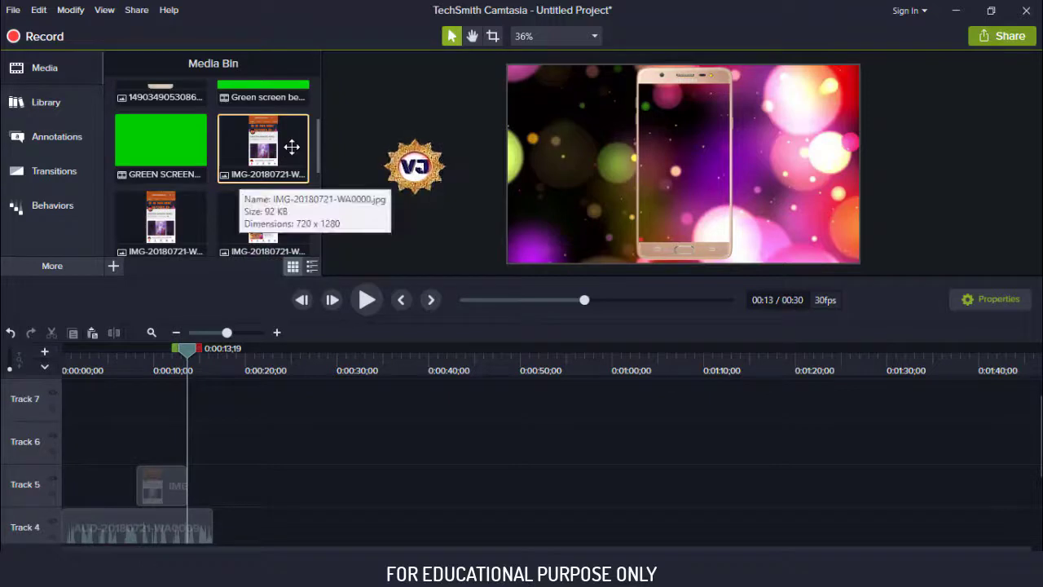
{"action": "right_click", "coordinate": [165, 223]}
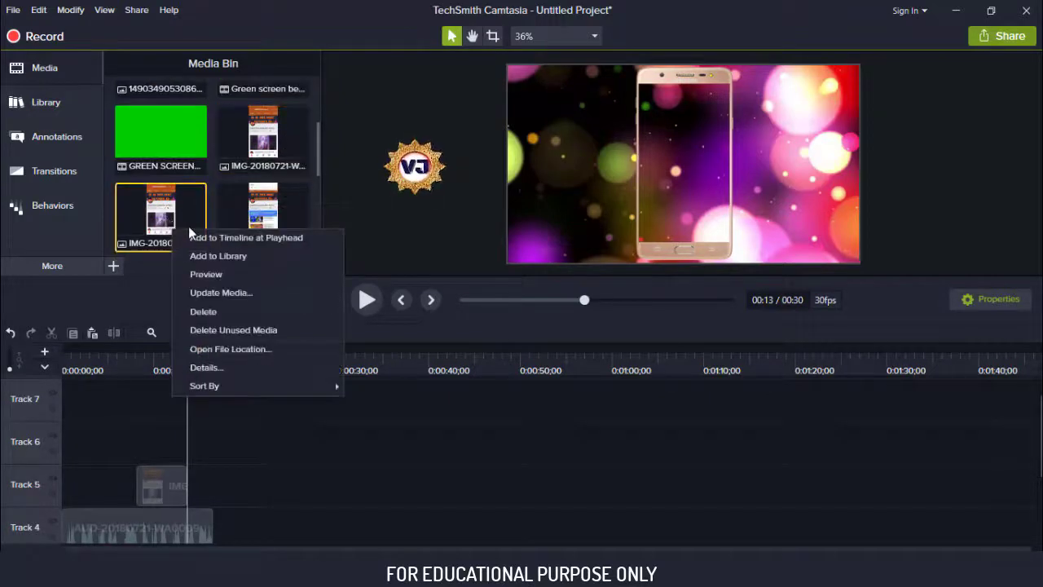
{"action": "left_click", "coordinate": [206, 239]}
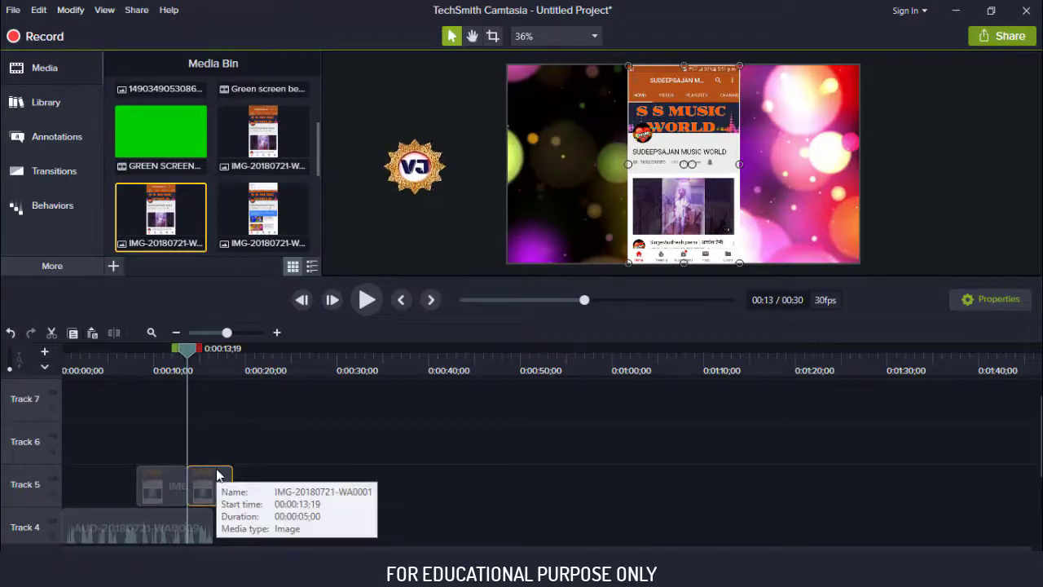
{"action": "left_click_drag", "start_coordinate": [180, 345], "coordinate": [167, 345]}
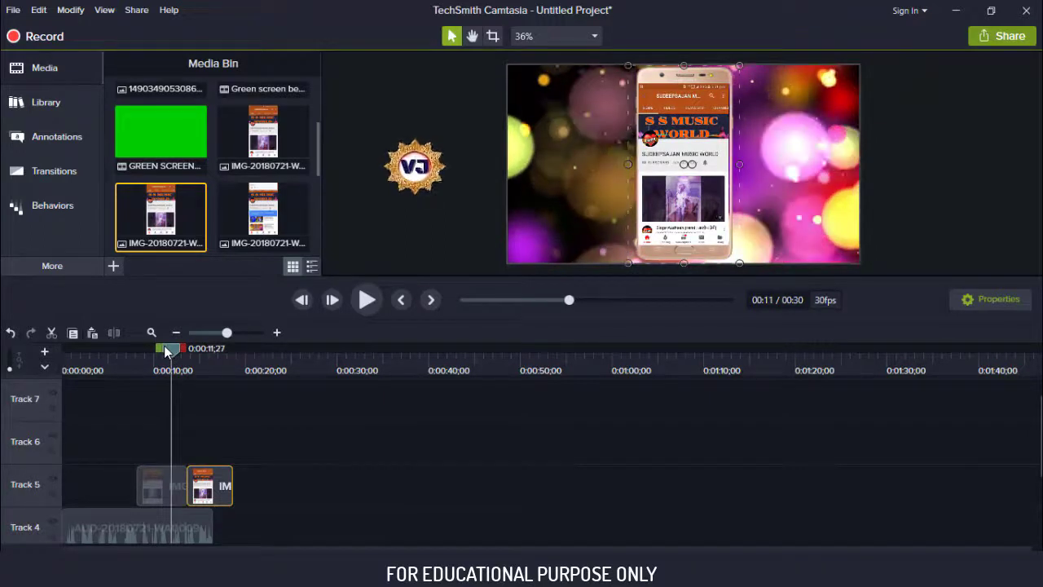
Cut the second screenshot clip, the one starting at 0:00:13;19, from Track 5.
{"action": "left_click", "coordinate": [161, 485]}
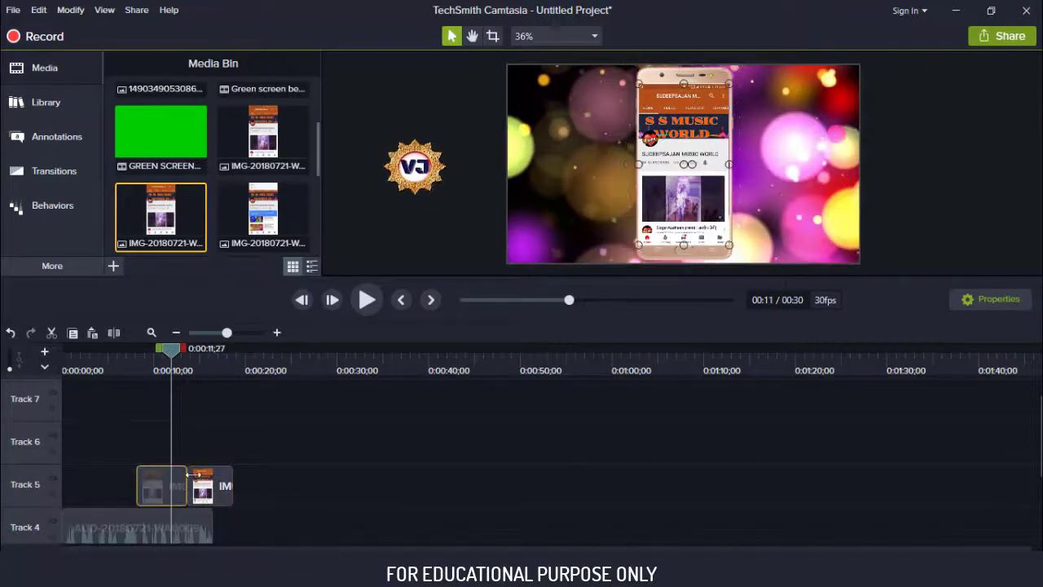
{"action": "left_click", "coordinate": [258, 453]}
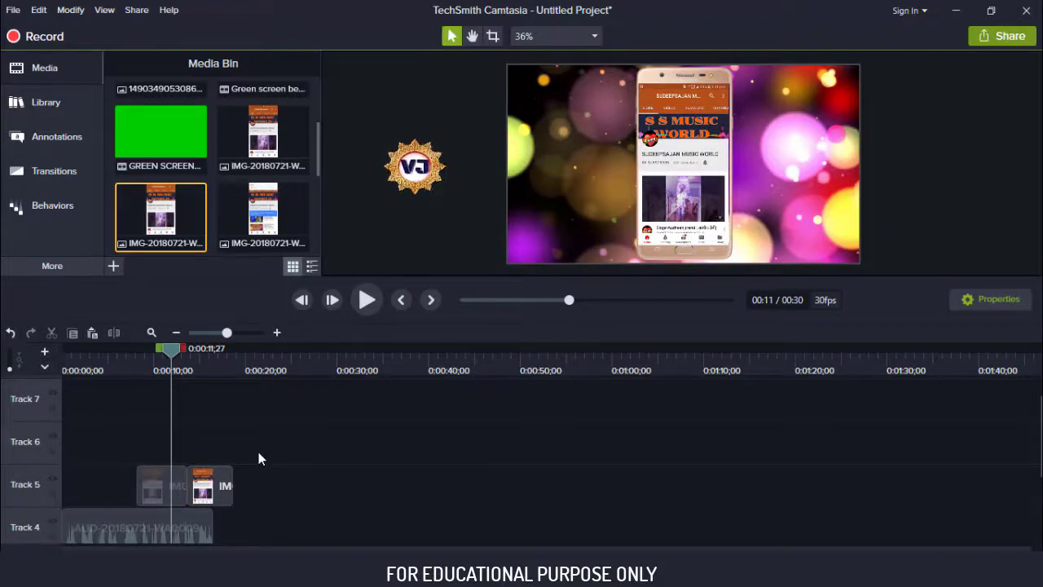
{"action": "left_click", "coordinate": [199, 488]}
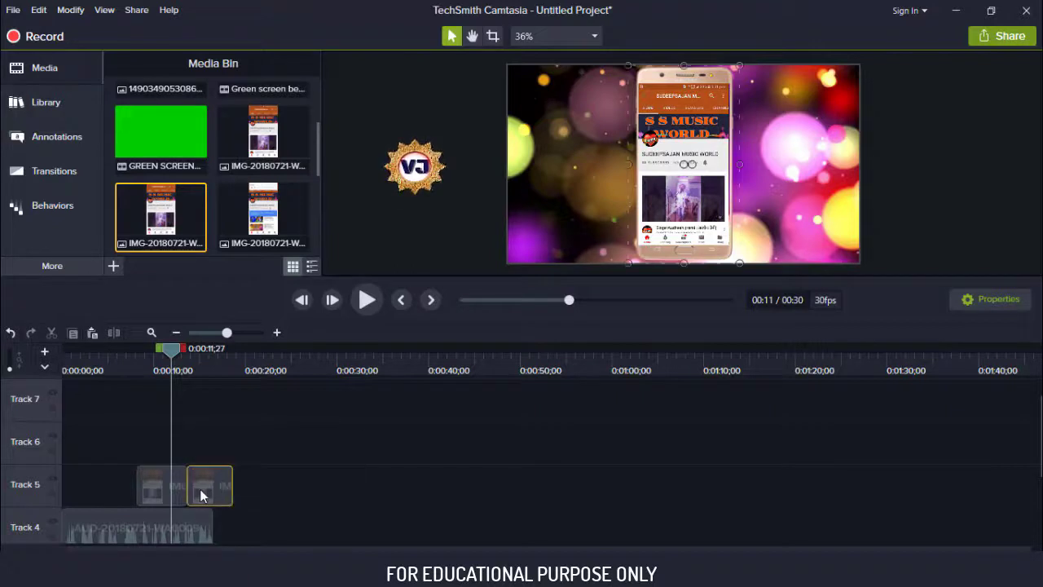
{"action": "scroll", "coordinate": [175, 453], "scroll_direction": "up", "scroll_amount": 1}
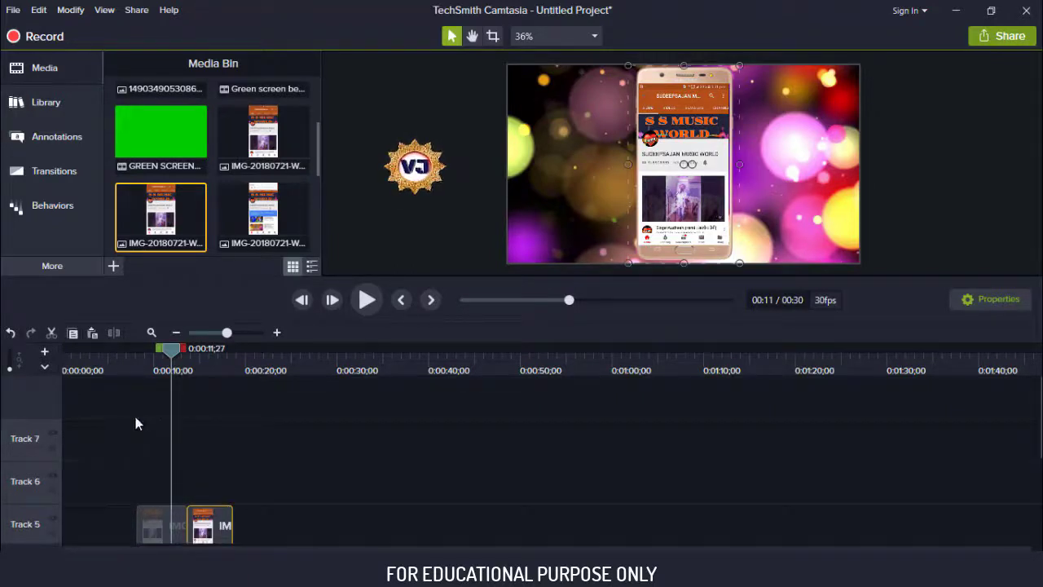
{"action": "left_click", "coordinate": [45, 335]}
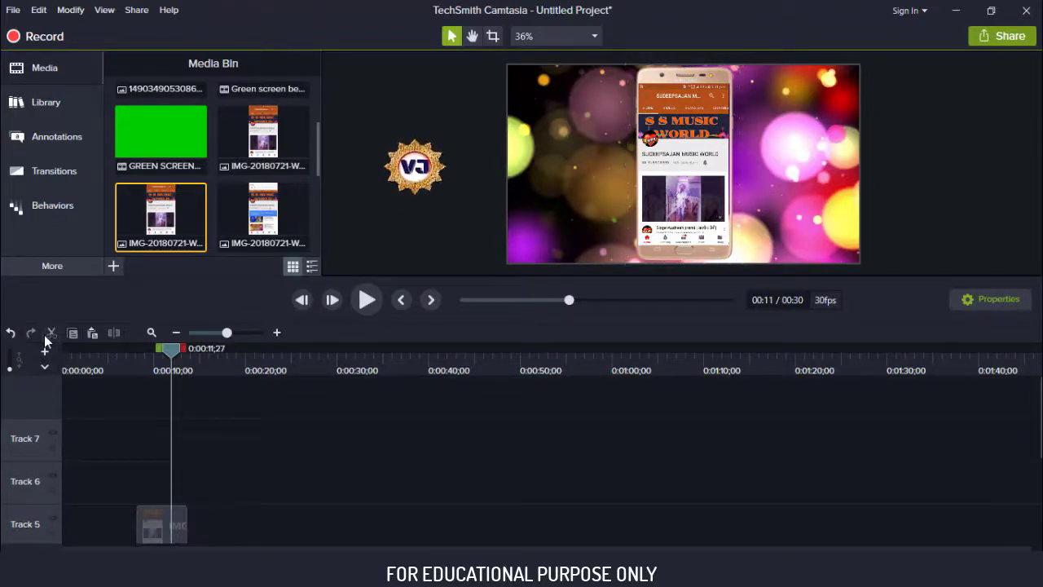
Add the screenshot with the blue notification banner to Track 6 at 0:00:11;27 and scale it down to fit the phone frame's screen.
{"action": "right_click", "coordinate": [277, 218]}
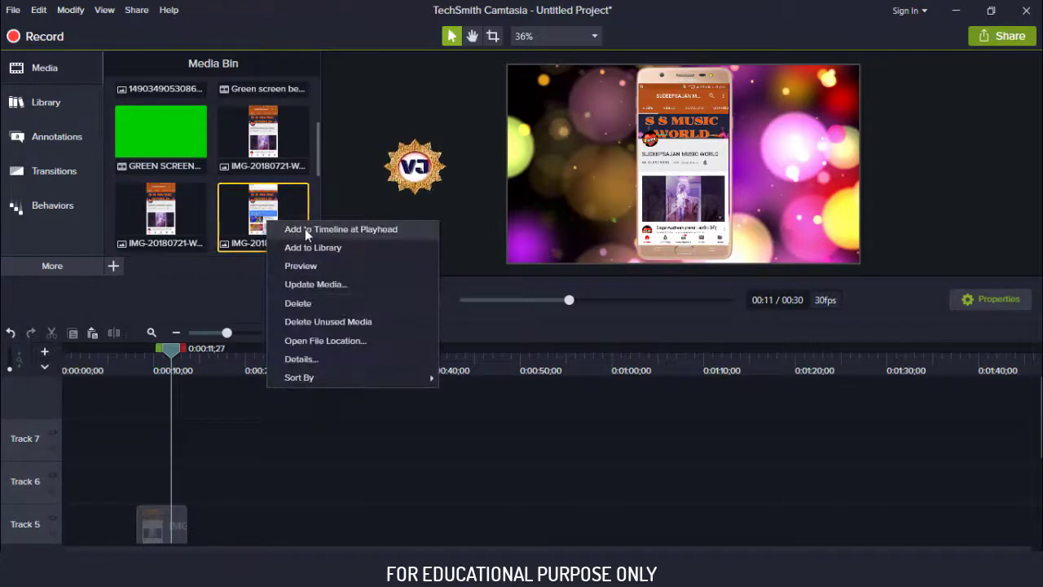
{"action": "left_click", "coordinate": [305, 229]}
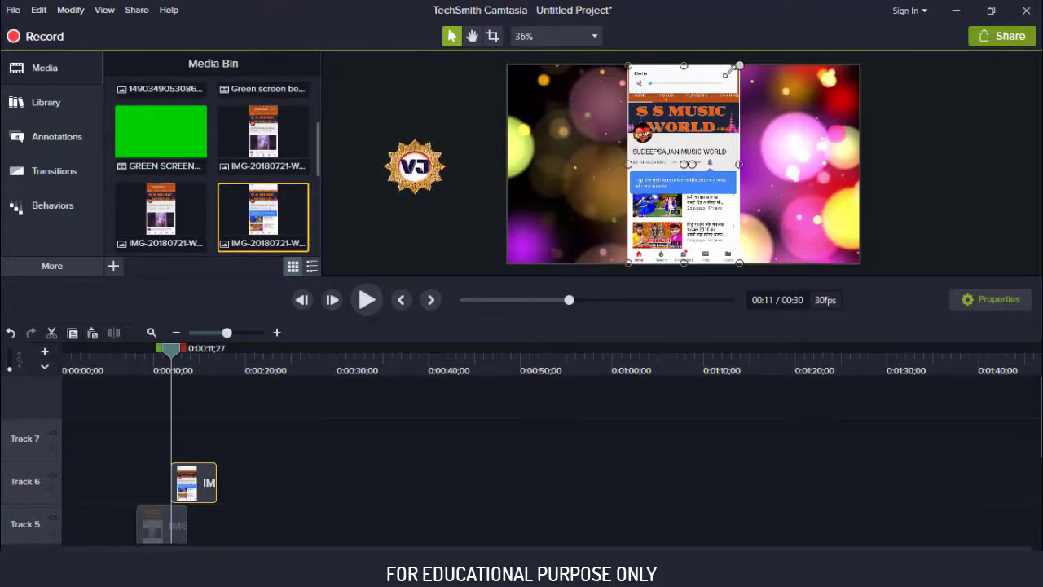
{"action": "left_click_drag", "start_coordinate": [731, 71], "coordinate": [730, 77]}
{"action": "left_click", "coordinate": [759, 93]}
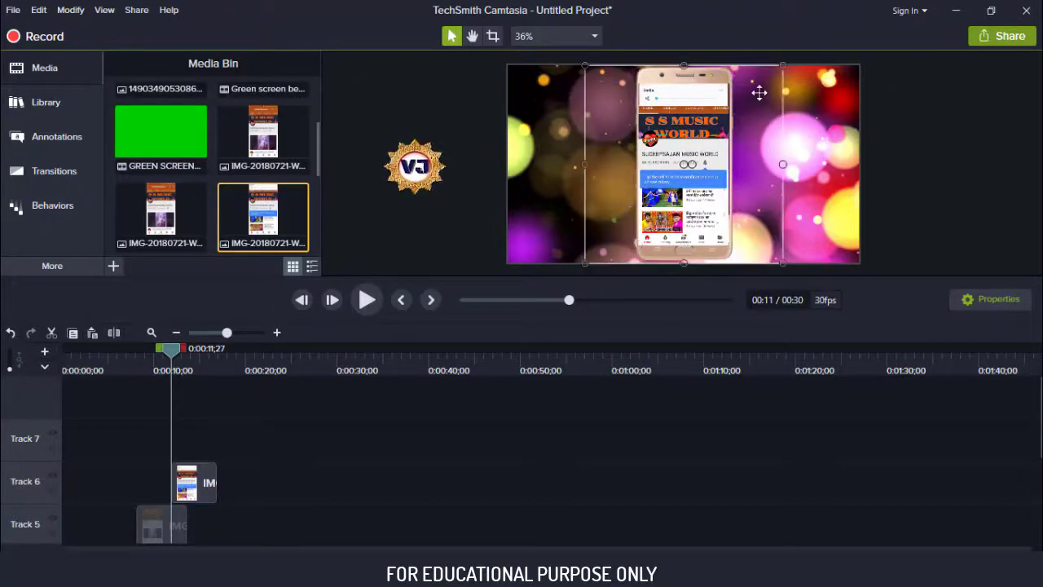
{"action": "left_click", "coordinate": [822, 117]}
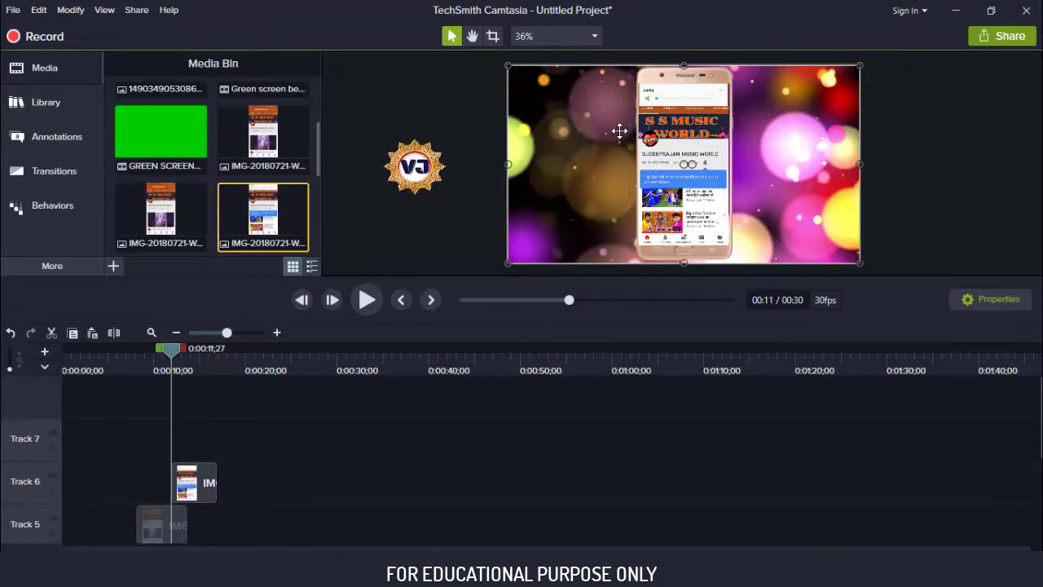
Play past the end of the Track 6 screenshot clip and replay the timeline from the start to check the timing.
{"action": "key", "text": "space"}
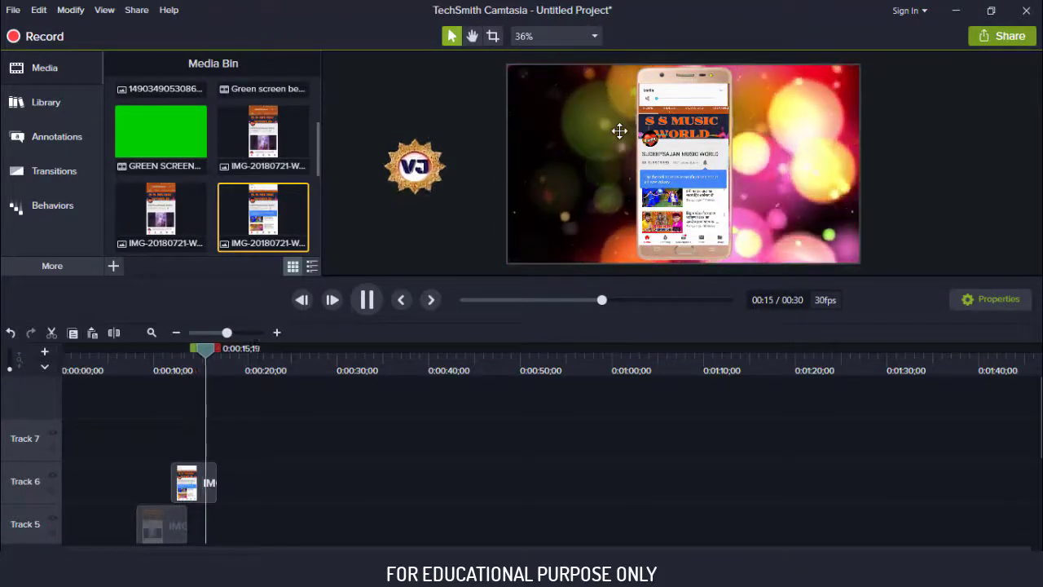
{"action": "left_click", "coordinate": [620, 130]}
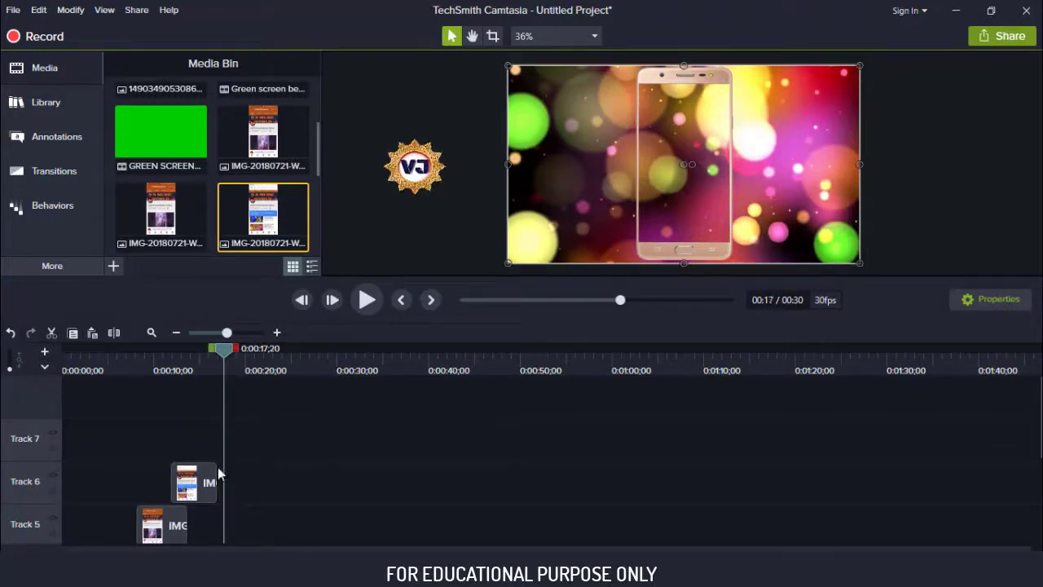
{"action": "left_click_drag", "start_coordinate": [208, 474], "coordinate": [217, 480]}
{"action": "left_click_drag", "start_coordinate": [221, 344], "coordinate": [216, 344]}
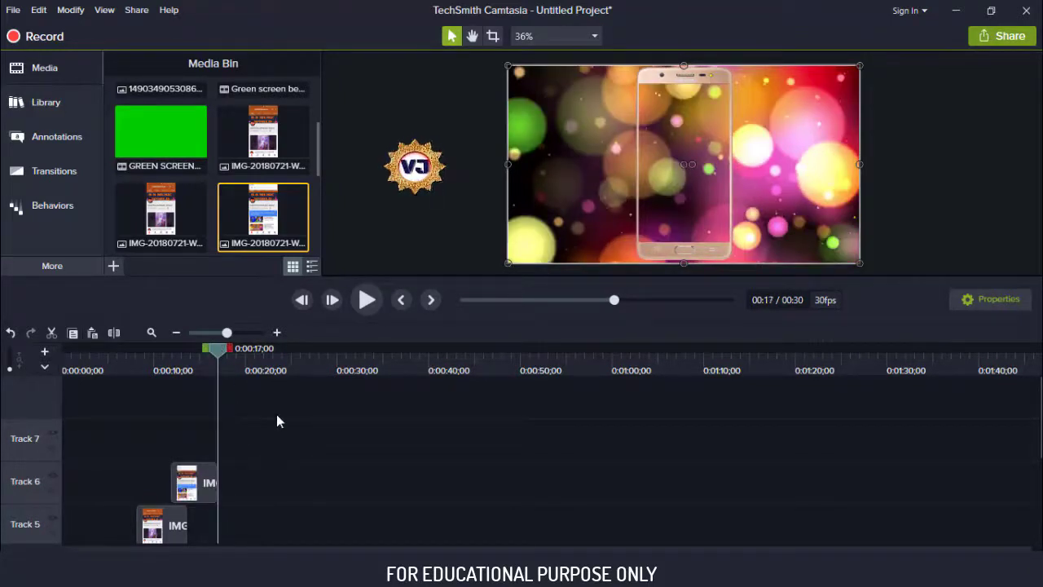
{"action": "left_click", "coordinate": [462, 300]}
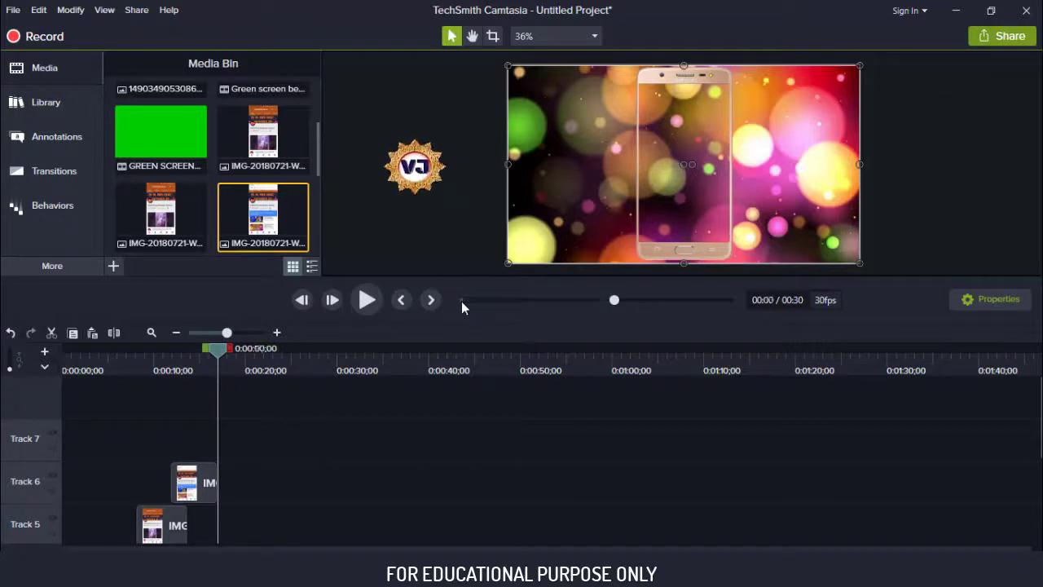
{"action": "key", "text": "space"}
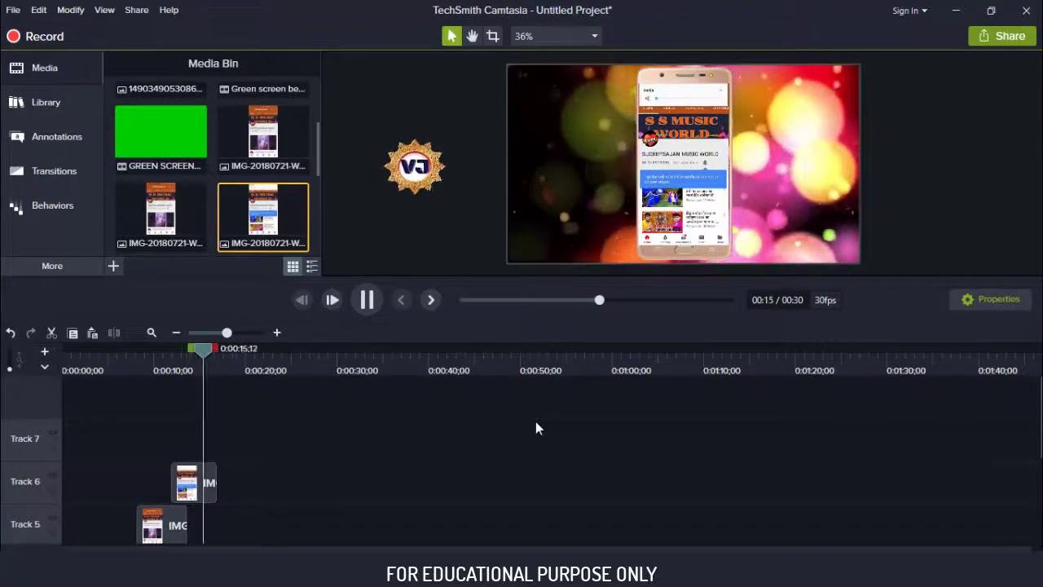
{"action": "key", "text": "space"}
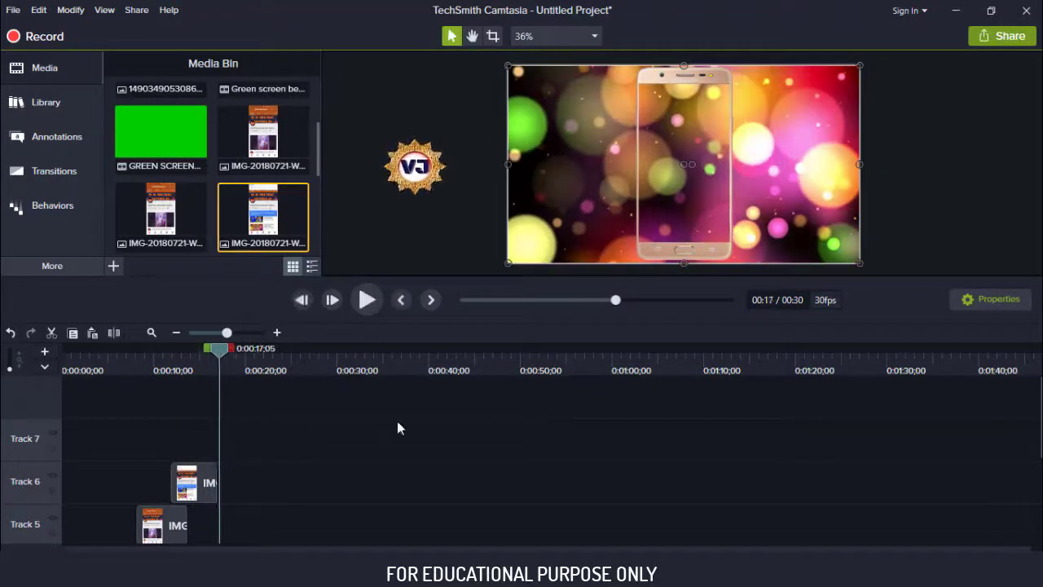
Find the cue just after the Track 5 screenshot begins and add the GREEN SCREEN hand clip to Track 7 at 0:00:08;19.
{"action": "left_click_drag", "start_coordinate": [217, 349], "coordinate": [164, 347]}
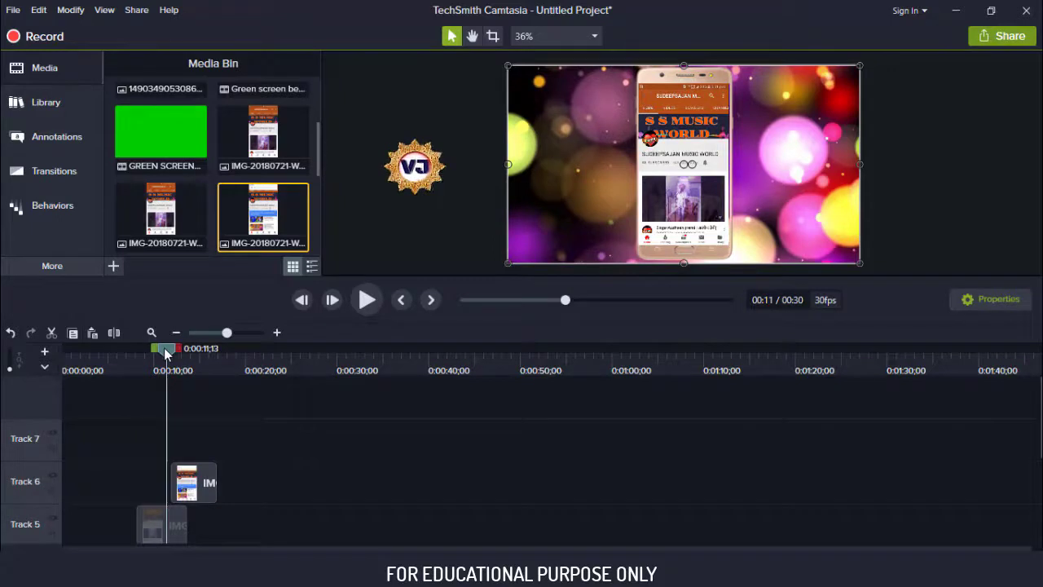
{"action": "left_click_drag", "start_coordinate": [164, 347], "coordinate": [126, 324]}
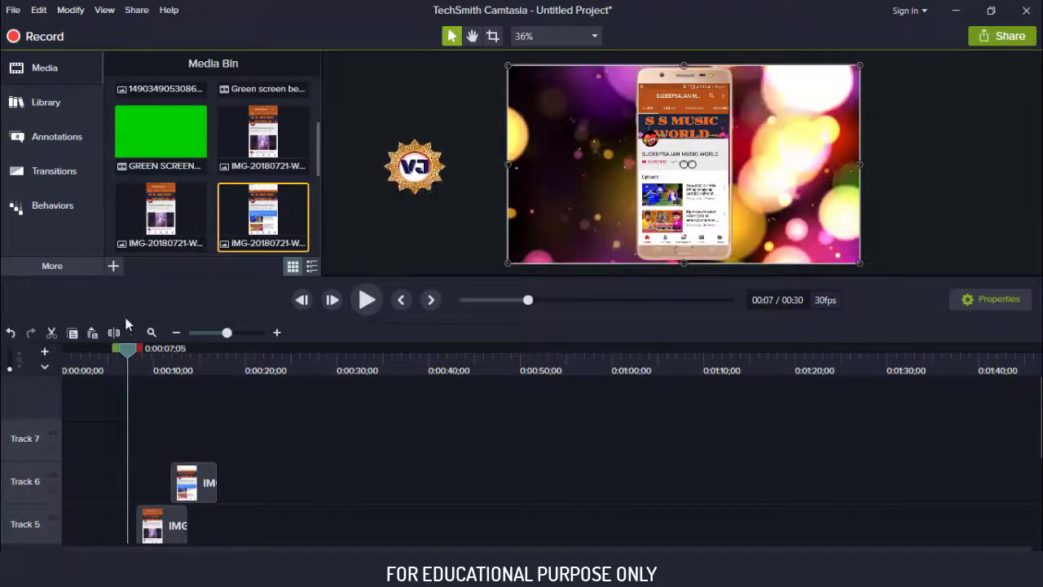
{"action": "key", "text": "space"}
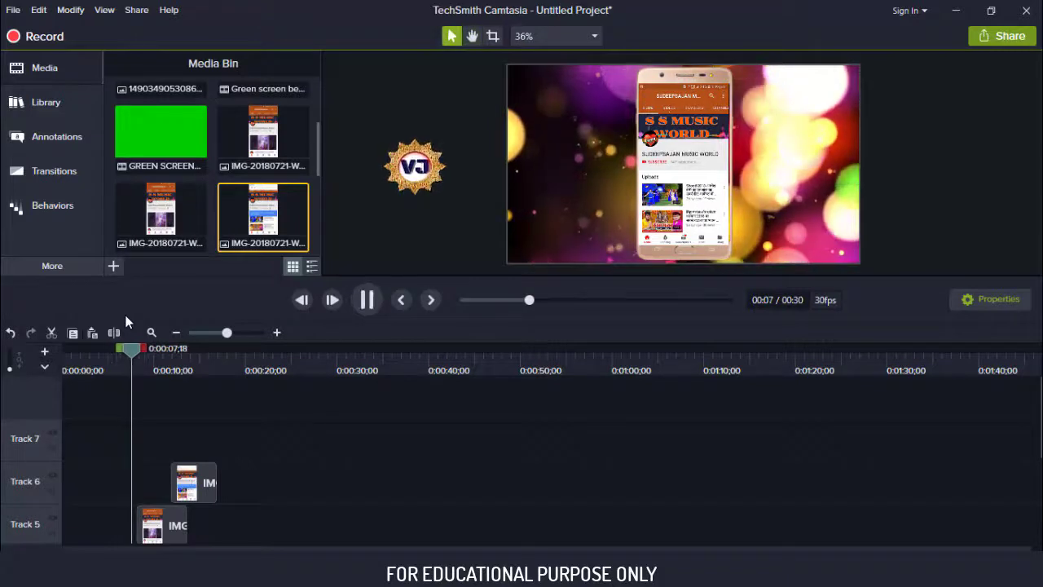
{"action": "key", "text": "space"}
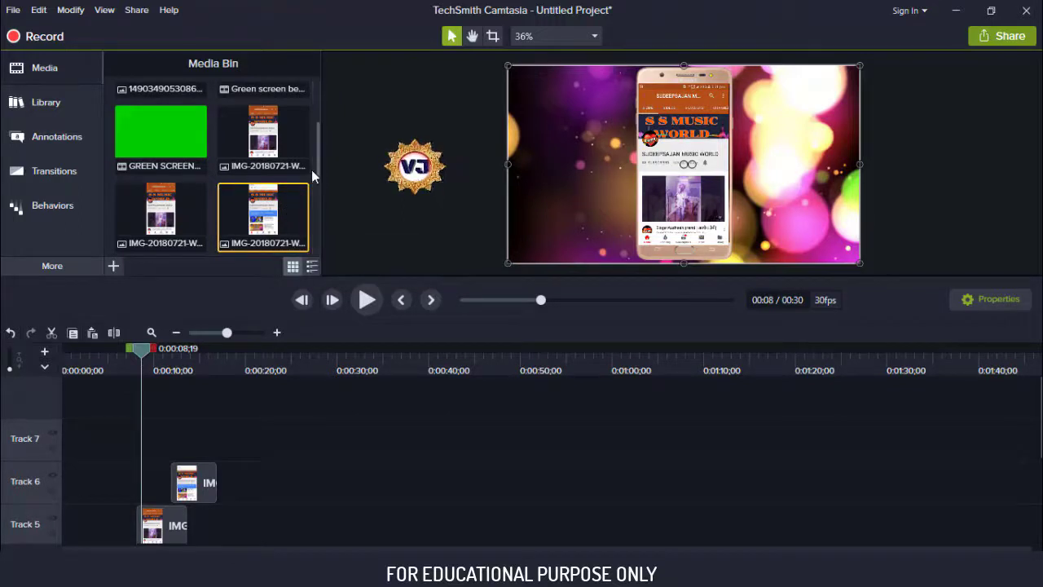
{"action": "mouse_move", "coordinate": [313, 168]}
{"action": "left_mouse_down"}
{"action": "mouse_move", "coordinate": [319, 135]}
{"action": "mouse_move", "coordinate": [319, 152]}
{"action": "left_mouse_up"}
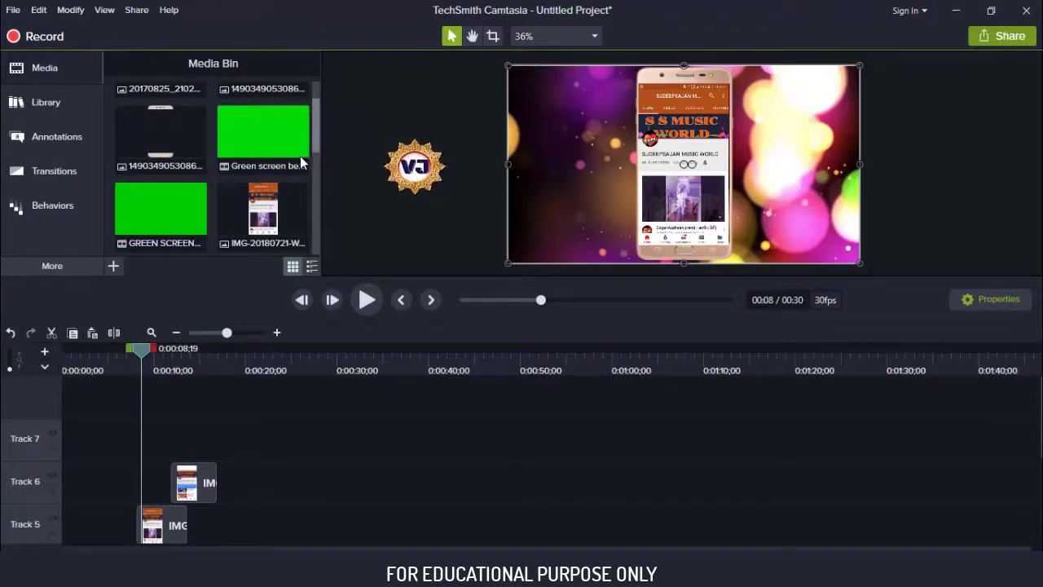
{"action": "right_click", "coordinate": [173, 205]}
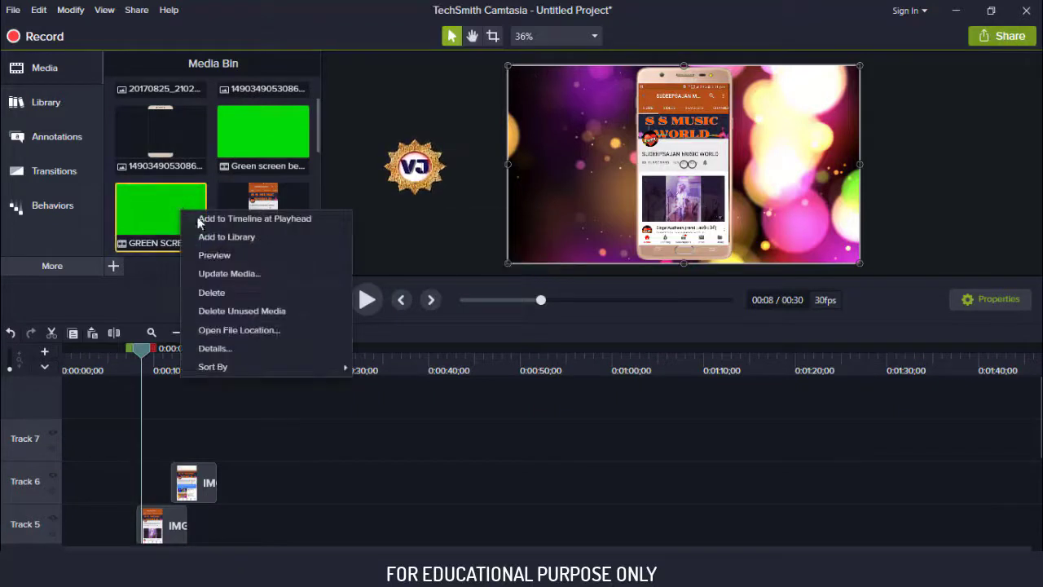
{"action": "left_click", "coordinate": [206, 223]}
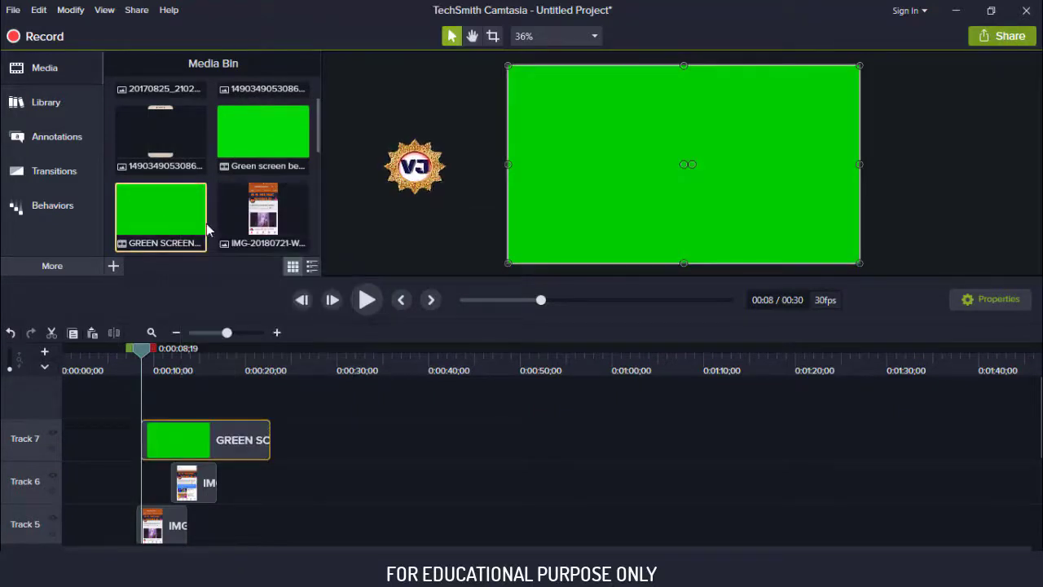
Play the green screen clip up to 0:00:10;11, where the hand shows, and examine its clip options and properties.
{"action": "key", "text": "space"}
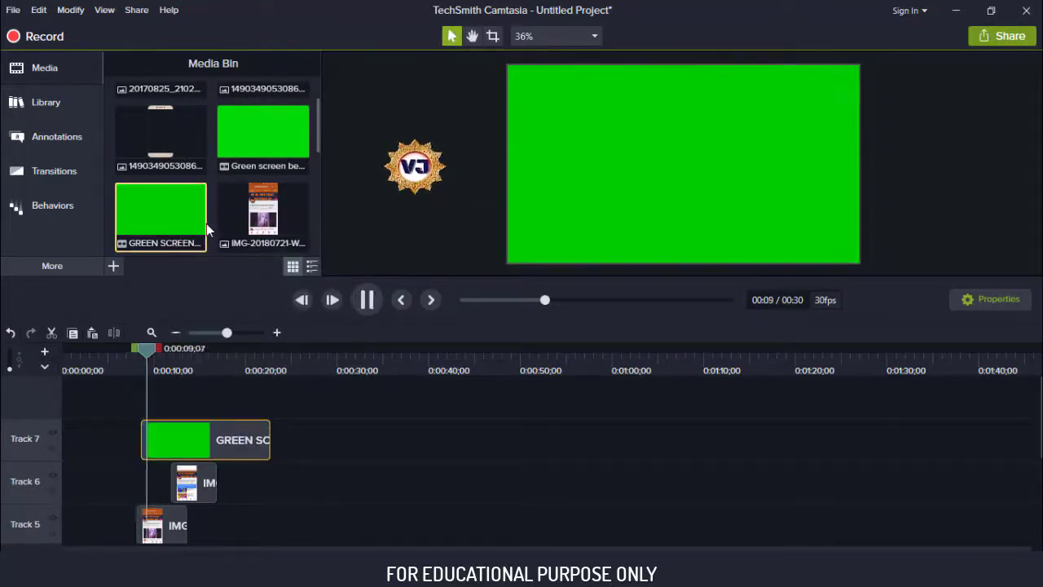
{"action": "key", "text": "space"}
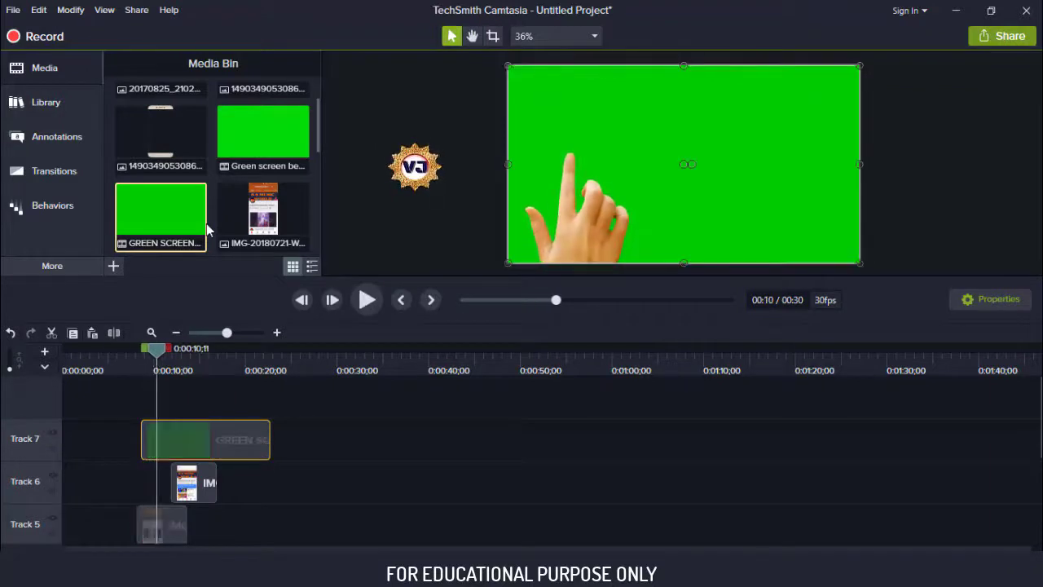
{"action": "right_click", "coordinate": [190, 450]}
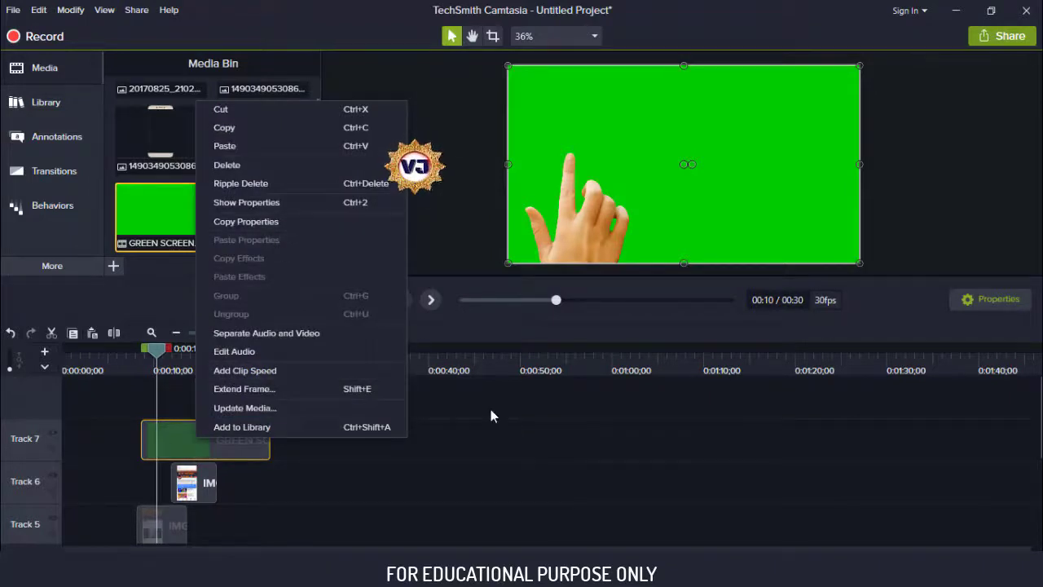
{"action": "key", "text": "Escape"}
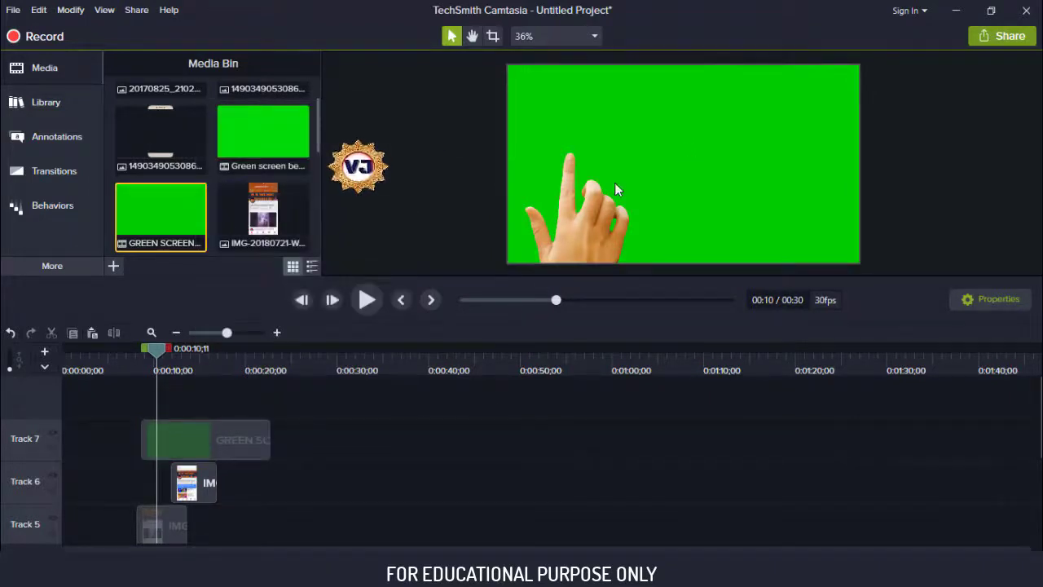
{"action": "left_click", "coordinate": [995, 299]}
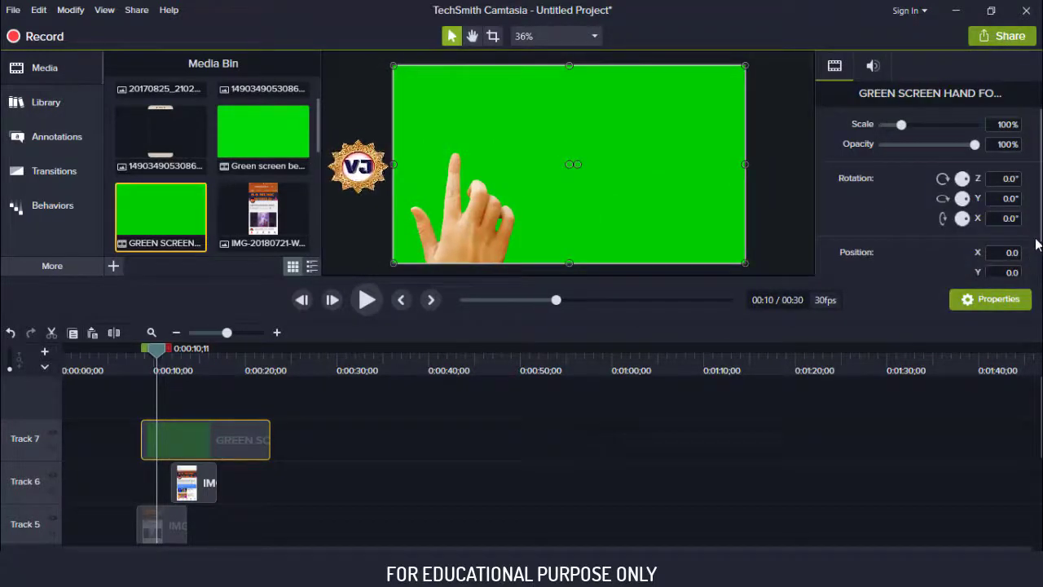
{"action": "scroll", "coordinate": [1040, 261], "scroll_direction": "down", "scroll_amount": 2}
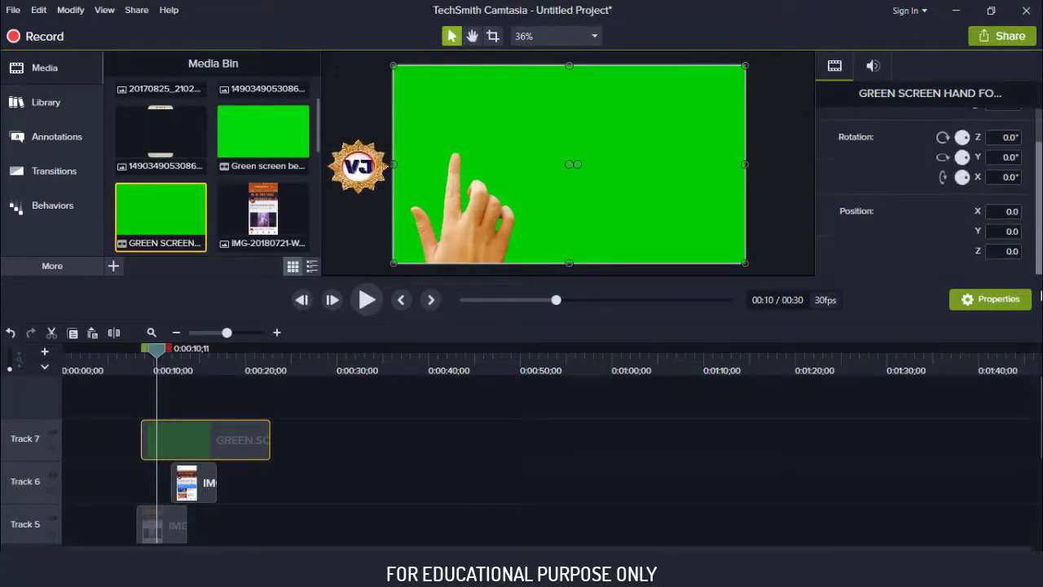
{"action": "left_click", "coordinate": [410, 462]}
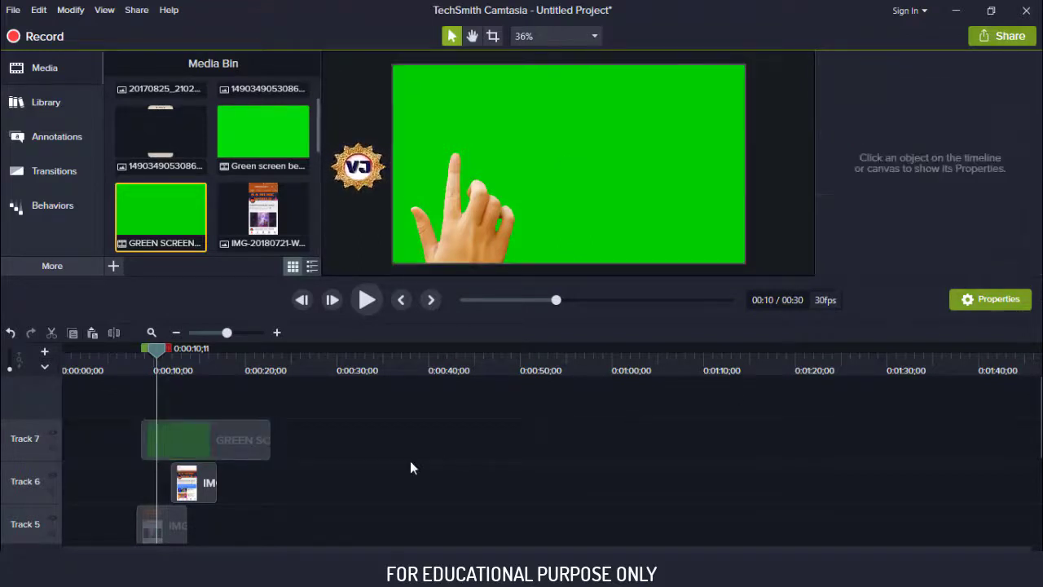
Apply the Remove a Color visual effect to the green screen hand clip on Track 7 and set Tolerance to 70%.
{"action": "left_click", "coordinate": [89, 265]}
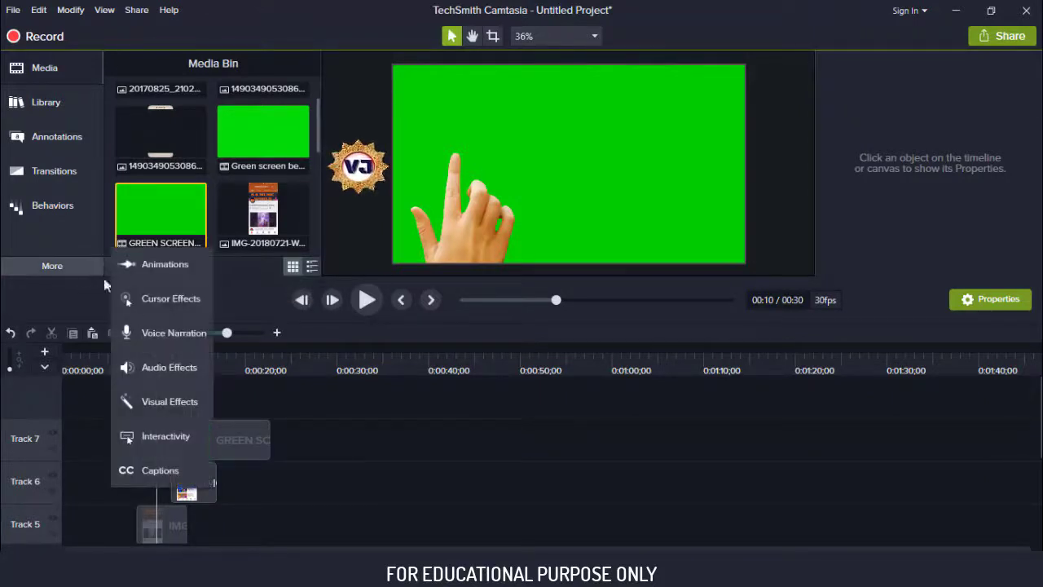
{"action": "left_click", "coordinate": [172, 391]}
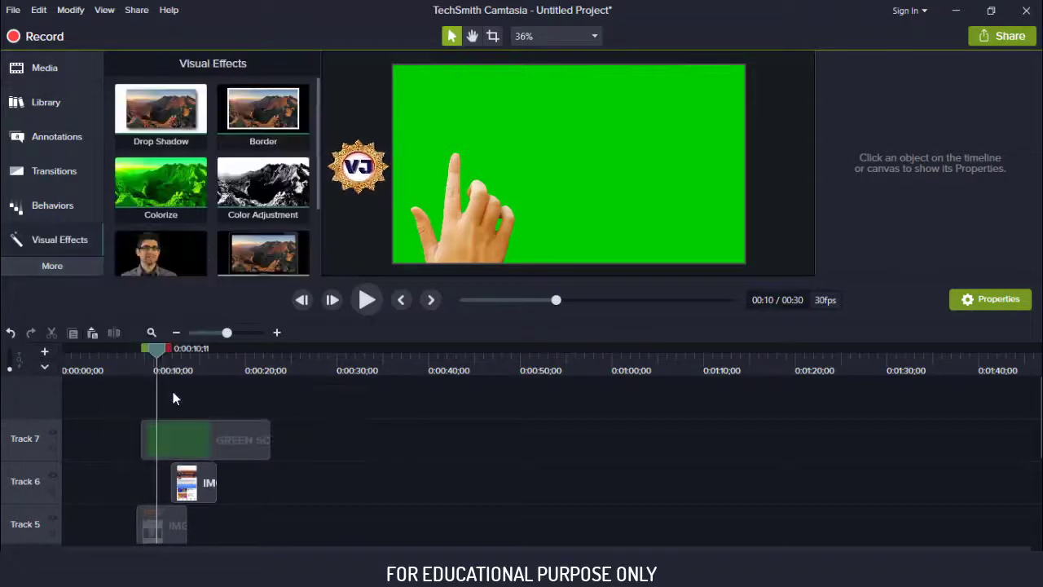
{"action": "left_click", "coordinate": [222, 442]}
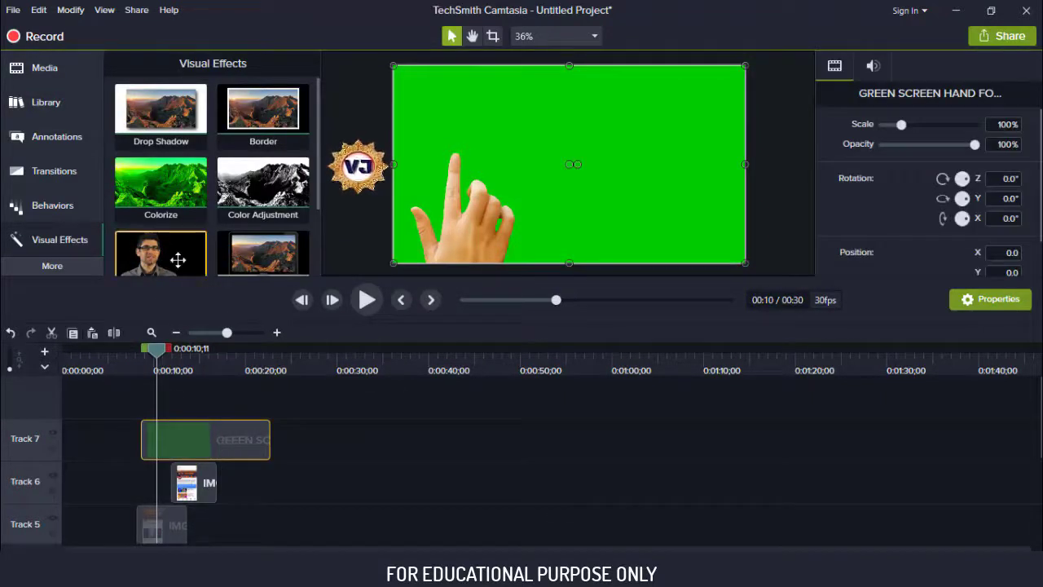
{"action": "left_click", "coordinate": [207, 268]}
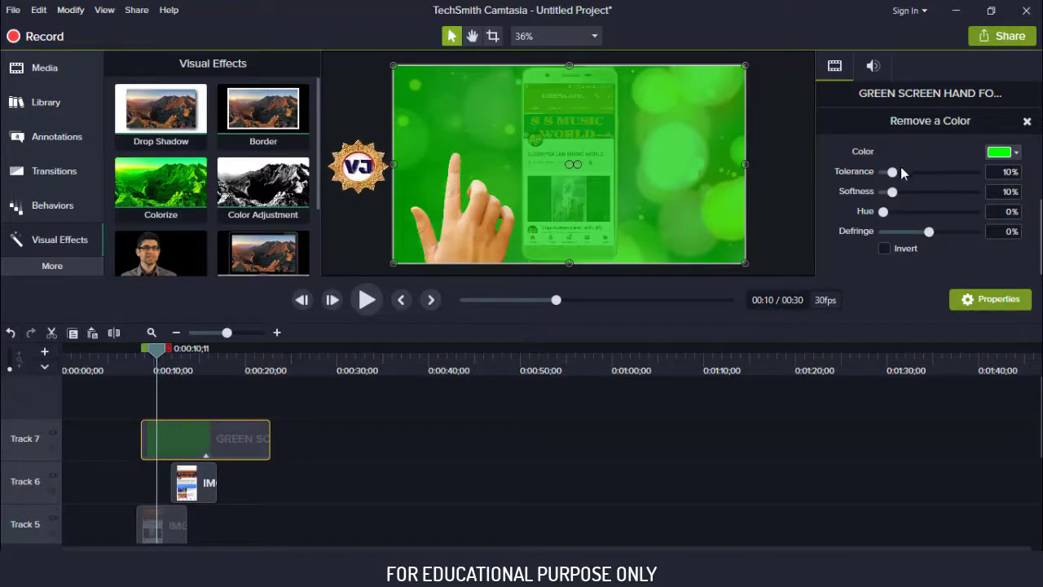
{"action": "left_click_drag", "start_coordinate": [892, 172], "coordinate": [895, 172]}
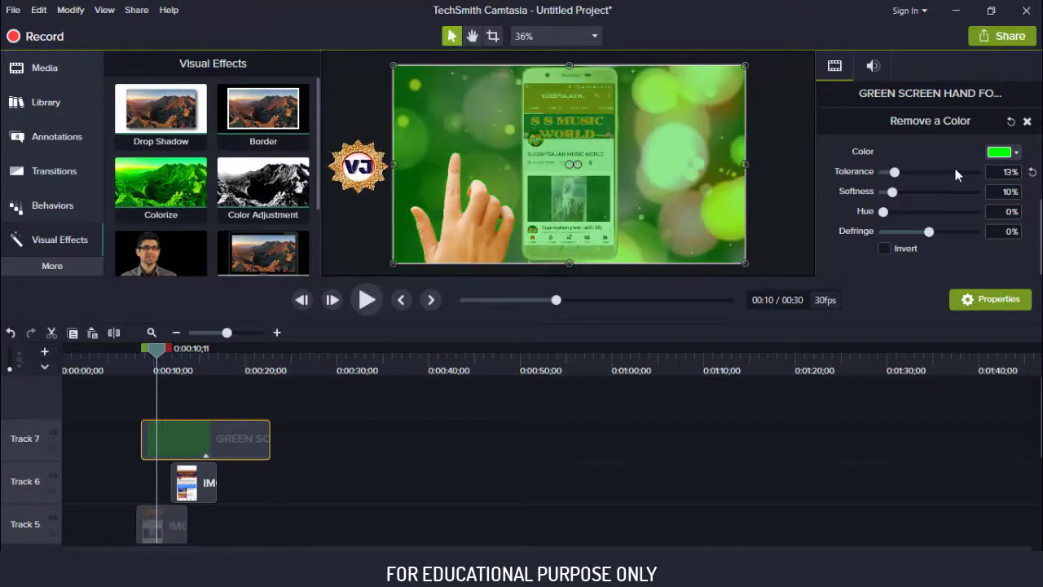
{"action": "left_click", "coordinate": [947, 171]}
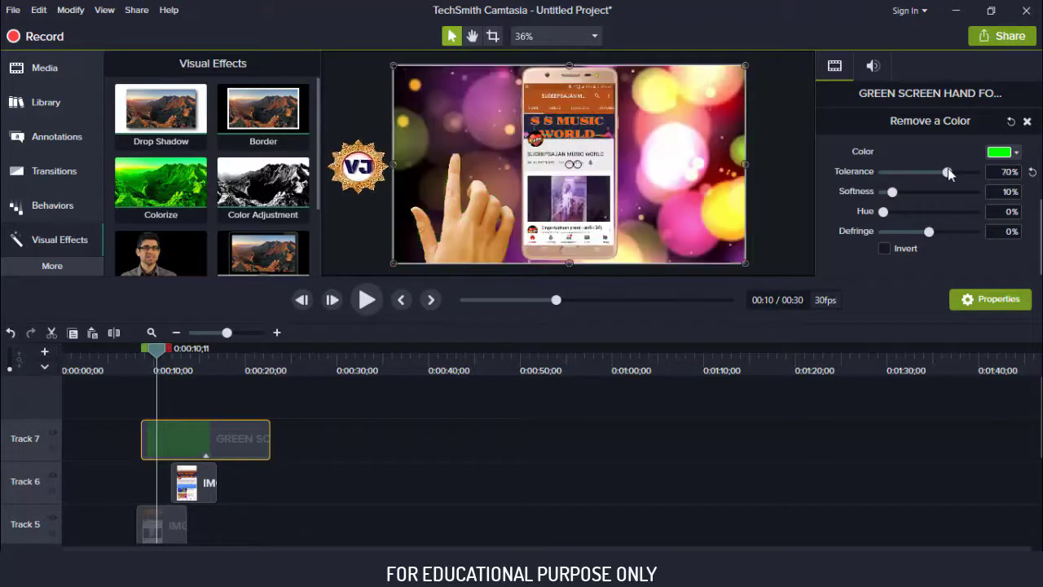
Set the hand clip's color removal Tolerance to 50% and move the hand over the phone, to about X 329.4, Y -27.8.
{"action": "left_click_drag", "start_coordinate": [947, 168], "coordinate": [935, 185]}
{"action": "left_click_drag", "start_coordinate": [937, 168], "coordinate": [927, 166]}
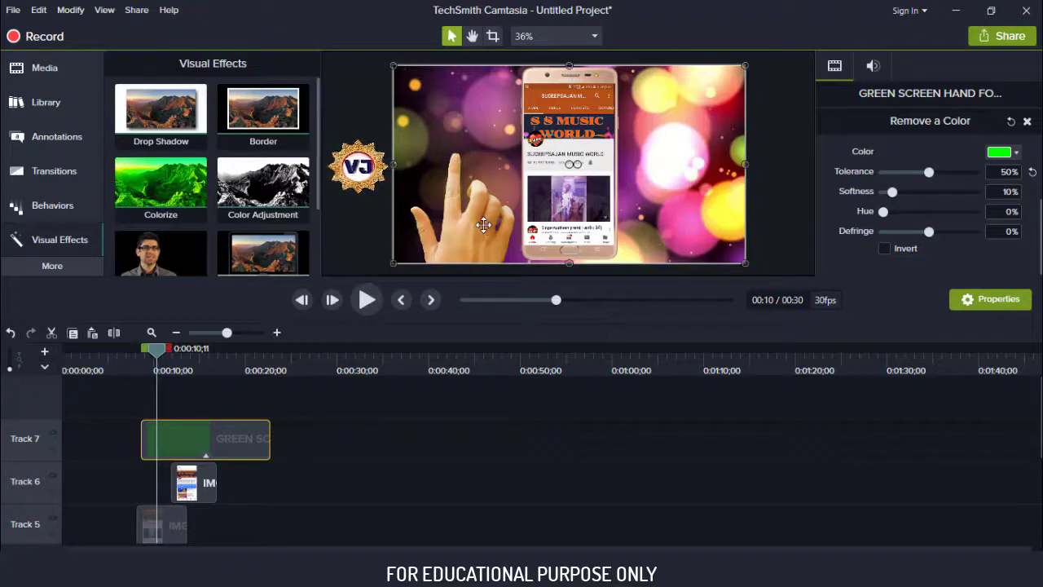
{"action": "left_click_drag", "start_coordinate": [483, 224], "coordinate": [568, 226]}
{"action": "left_click_drag", "start_coordinate": [567, 226], "coordinate": [567, 225]}
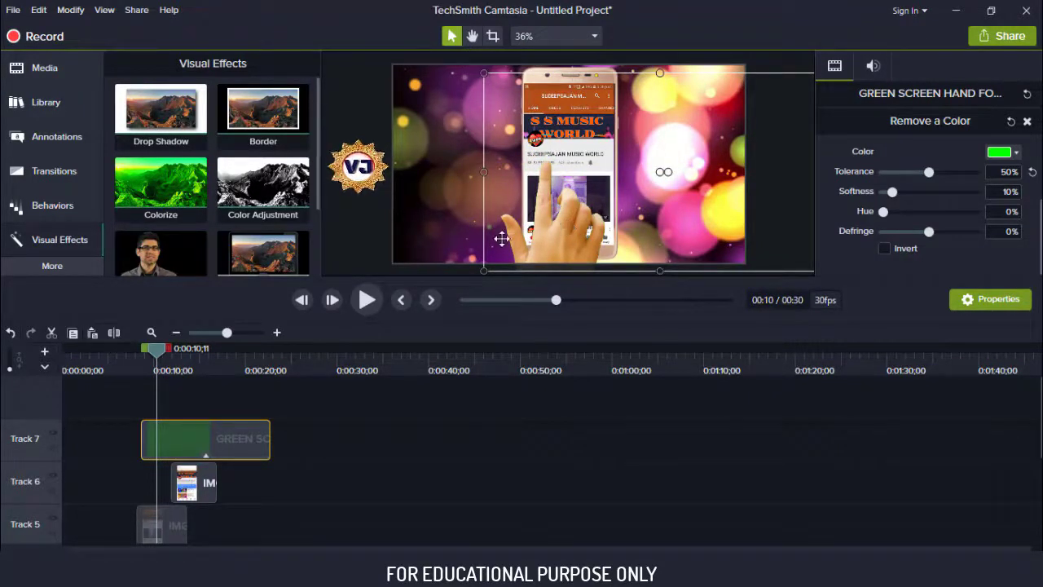
{"action": "left_click", "coordinate": [446, 230]}
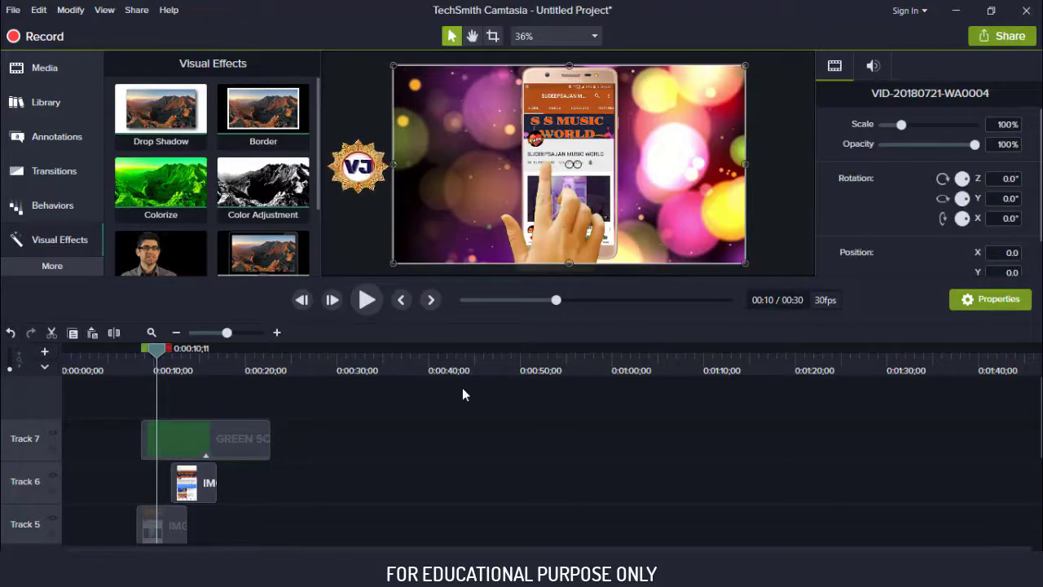
Play the timeline through the hand's appearance and replay from about 0:00:08 to check its timing against the Track 5 screenshot change.
{"action": "left_click", "coordinate": [461, 302]}
{"action": "key", "text": "space"}
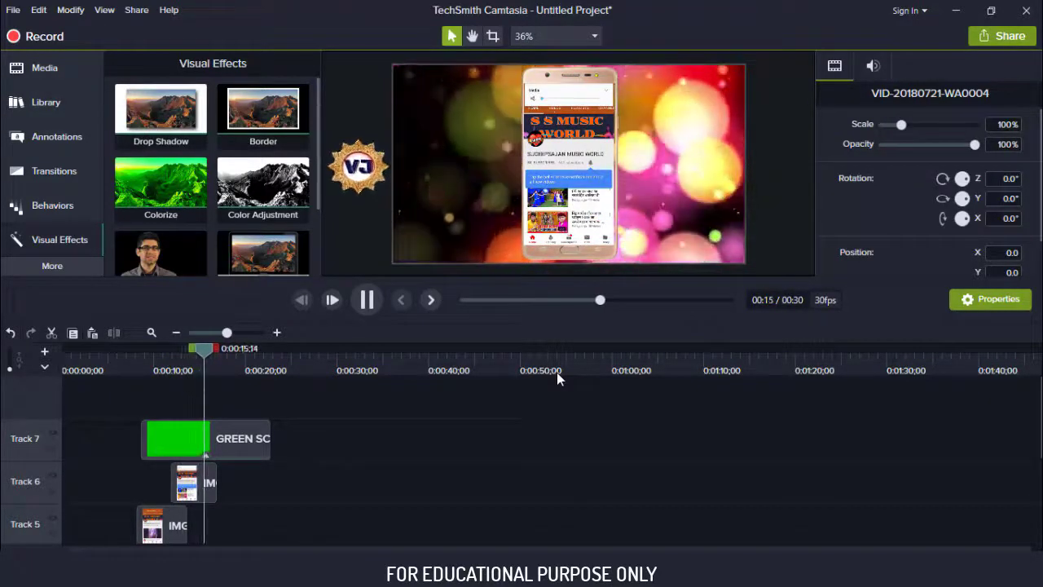
{"action": "key", "text": "space"}
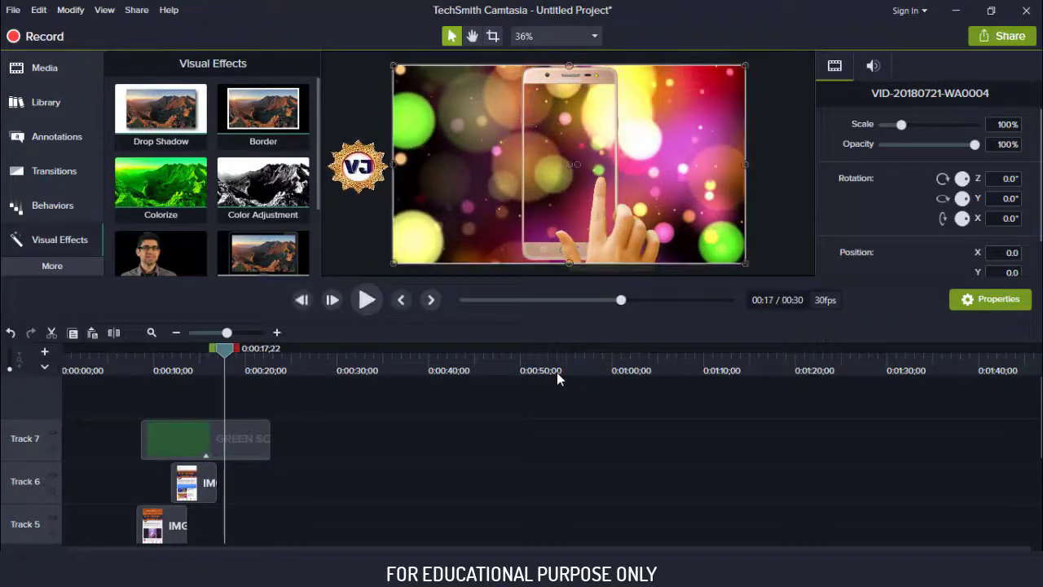
{"action": "left_click_drag", "start_coordinate": [225, 351], "coordinate": [136, 351]}
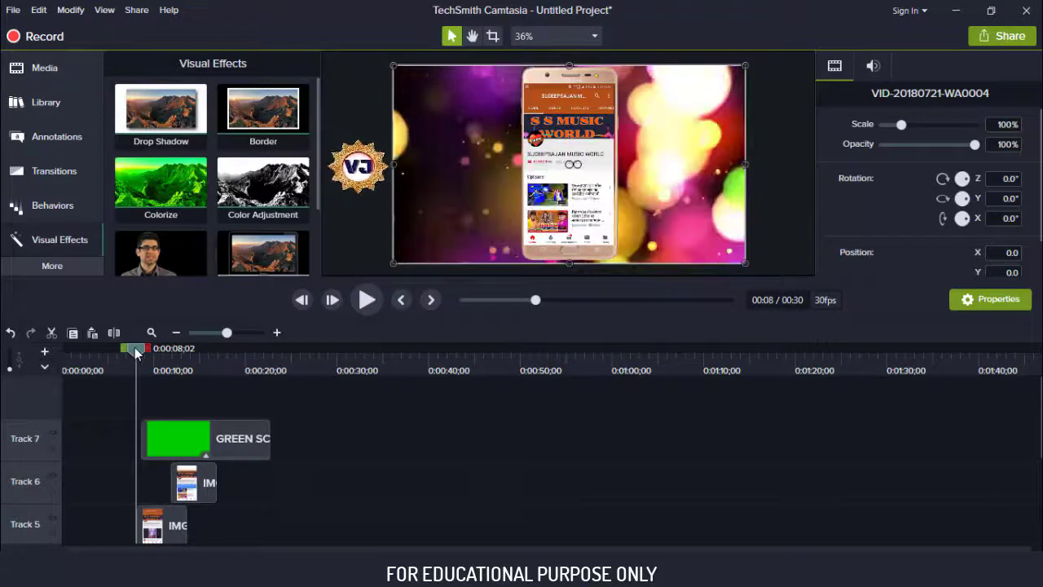
{"action": "key", "text": "space"}
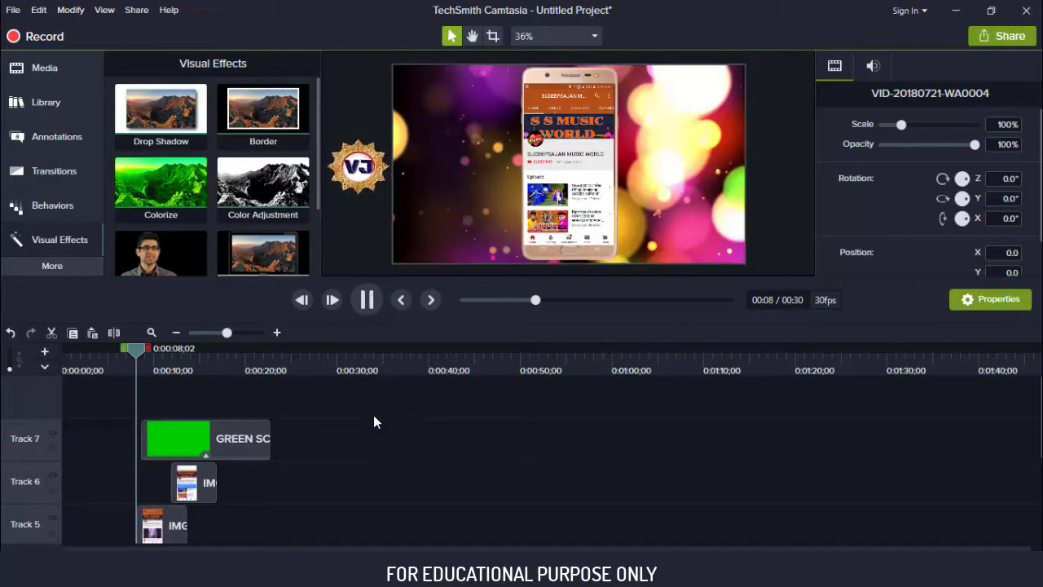
{"action": "key", "text": "space"}
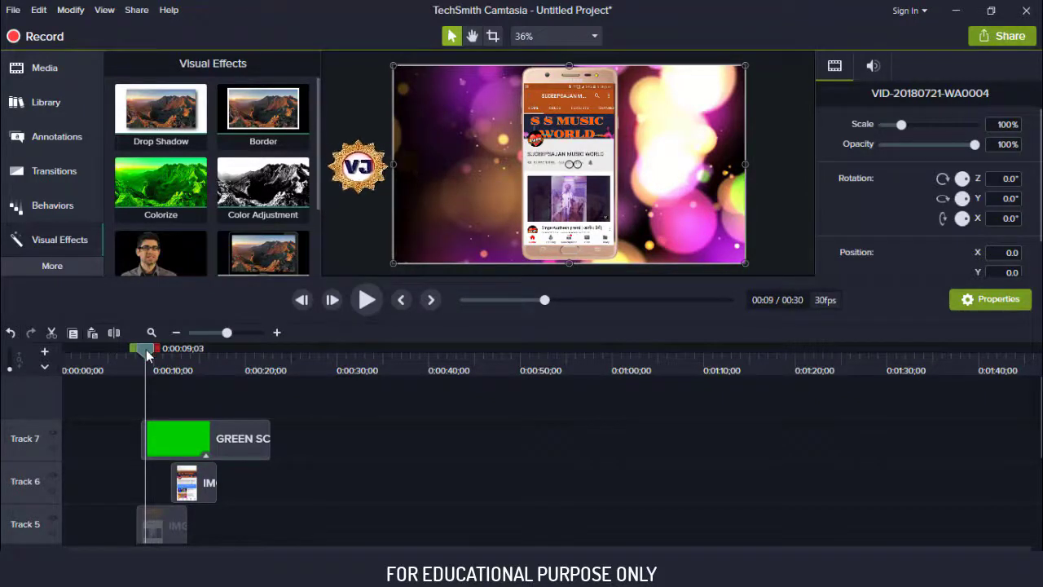
{"action": "left_click_drag", "start_coordinate": [146, 349], "coordinate": [132, 350]}
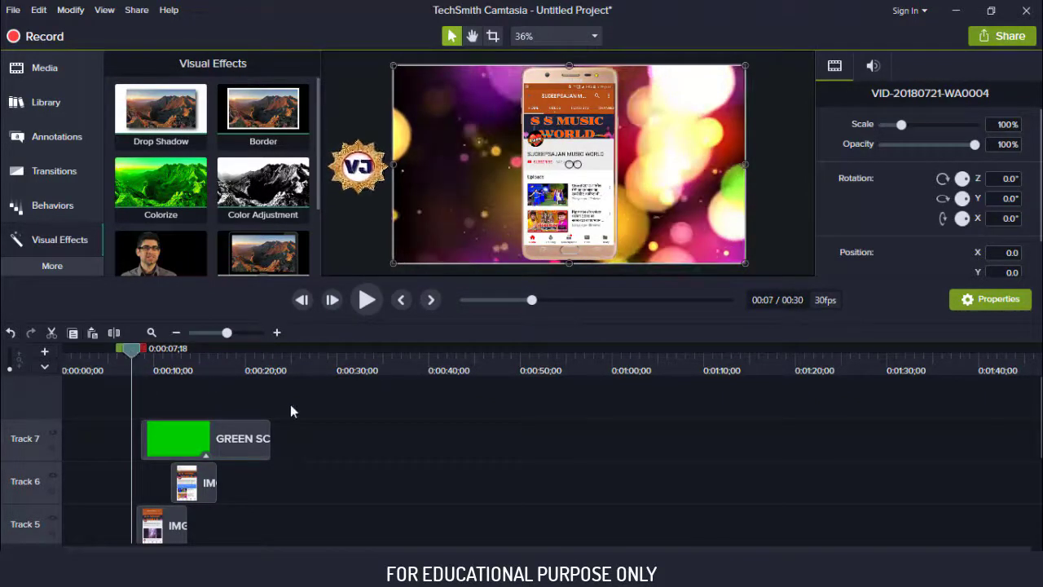
{"action": "key", "text": "space"}
{"action": "key", "text": "space"}
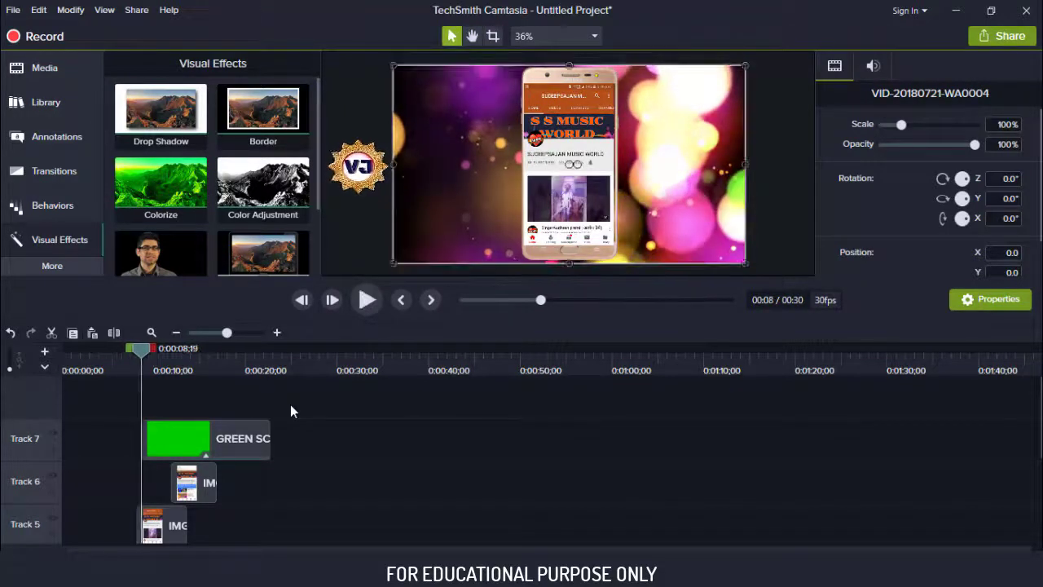
Shift the green screen hand clip on Track 7 slightly earlier so it starts at about 0:00:08;00.
{"action": "left_click", "coordinate": [178, 434]}
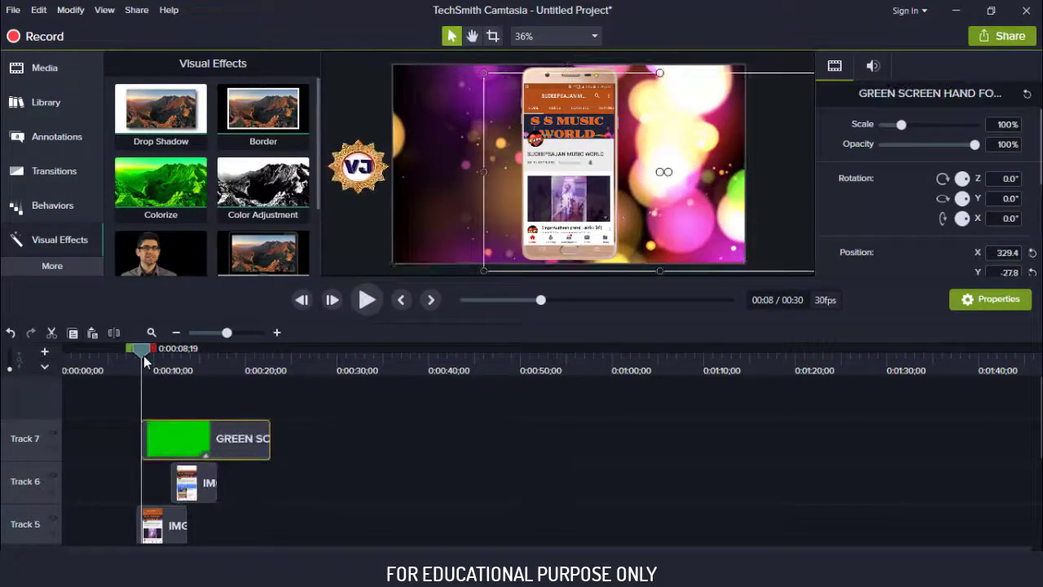
{"action": "left_click_drag", "start_coordinate": [137, 348], "coordinate": [125, 349]}
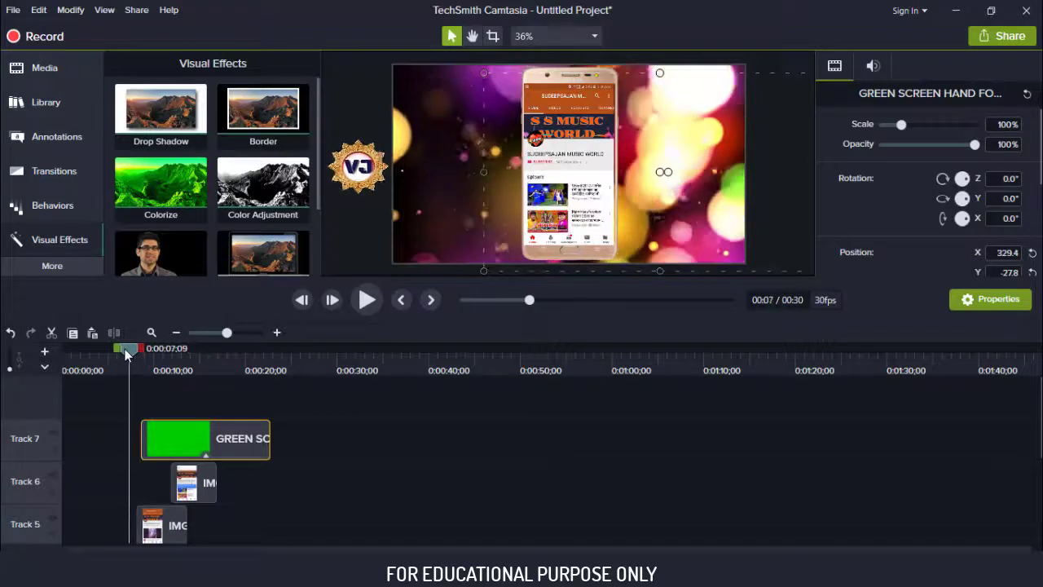
{"action": "key", "text": "space"}
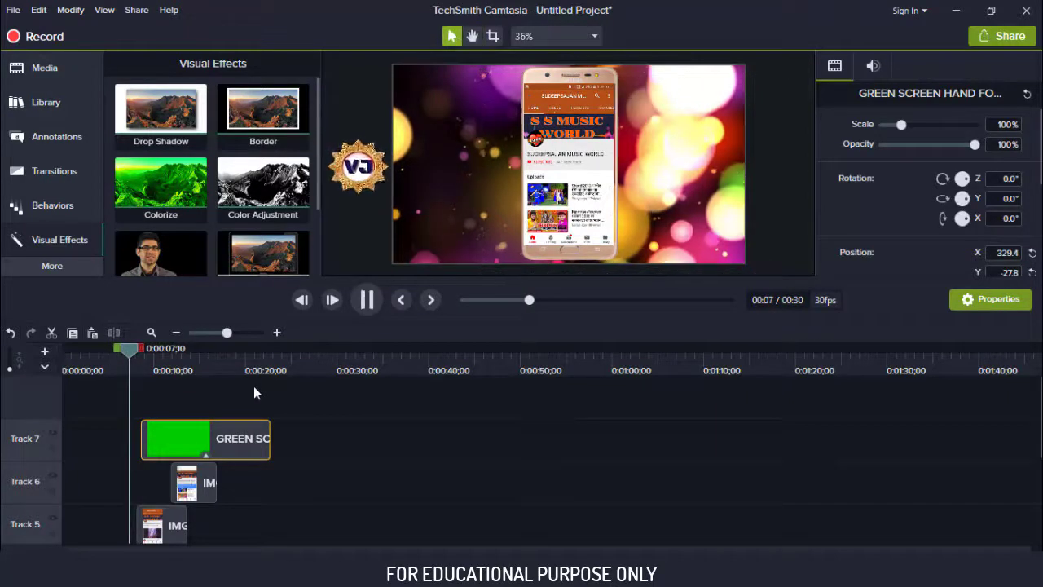
{"action": "key", "text": "space"}
{"action": "mouse_move", "coordinate": [207, 446]}
{"action": "left_mouse_down"}
{"action": "mouse_move", "coordinate": [185, 440]}
{"action": "mouse_move", "coordinate": [201, 442]}
{"action": "left_mouse_up"}
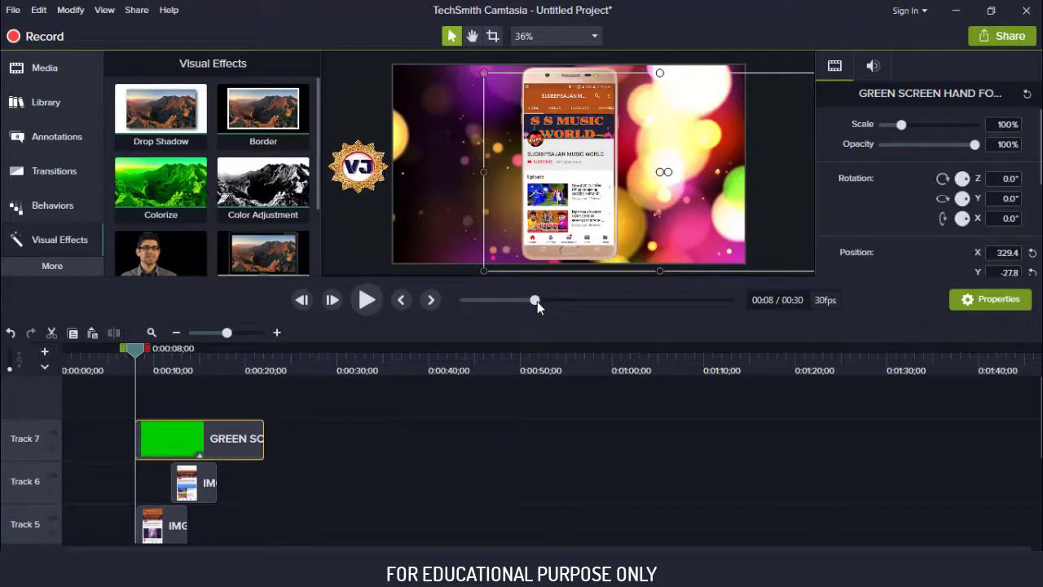
Replay from 0:00:07;06 and shift the Track 7 hand clip further back to start at 0:00:06;23.
{"action": "left_click_drag", "start_coordinate": [537, 301], "coordinate": [528, 301]}
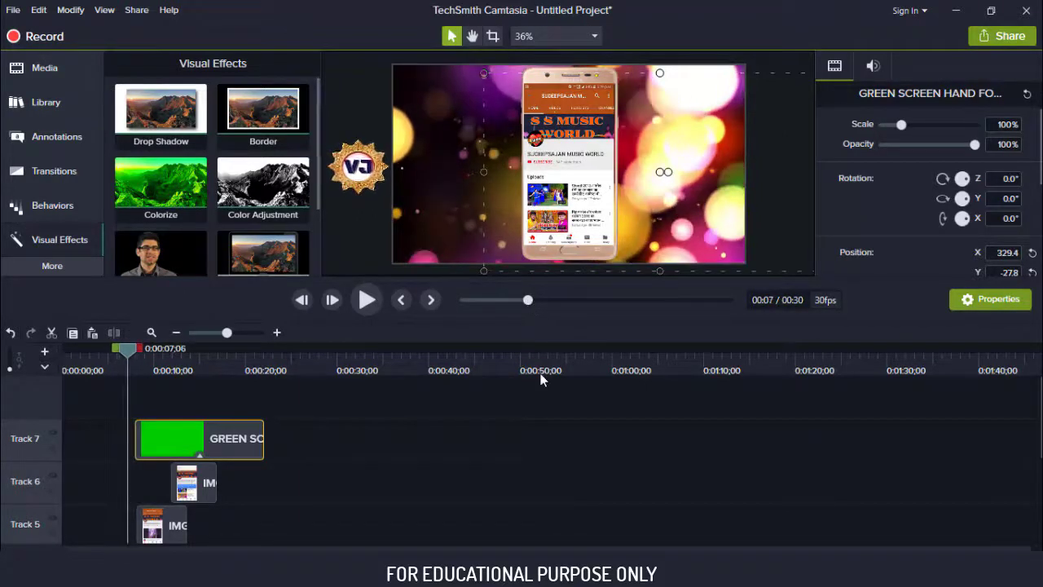
{"action": "key", "text": "space"}
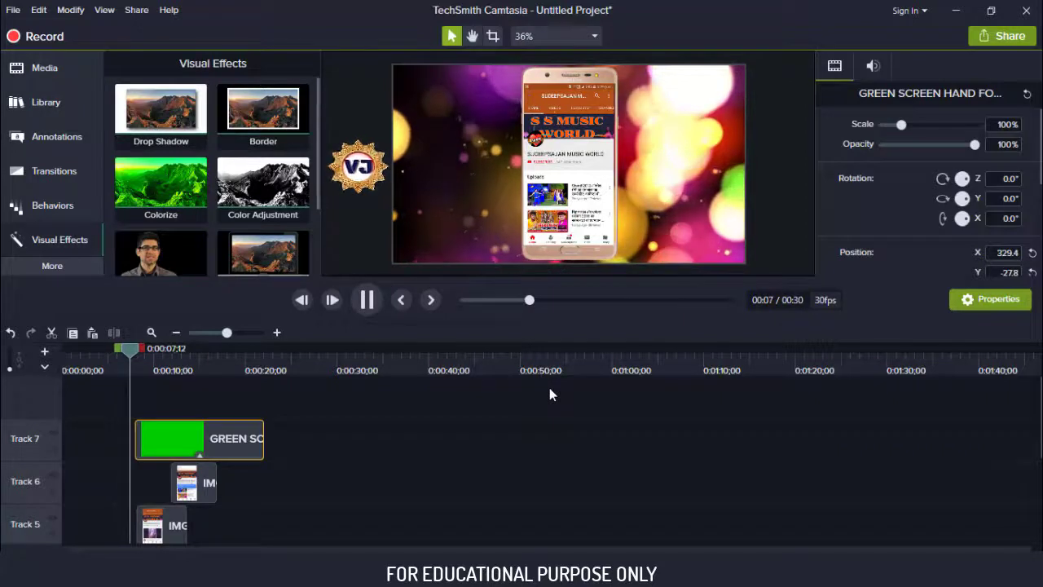
{"action": "key", "text": "space"}
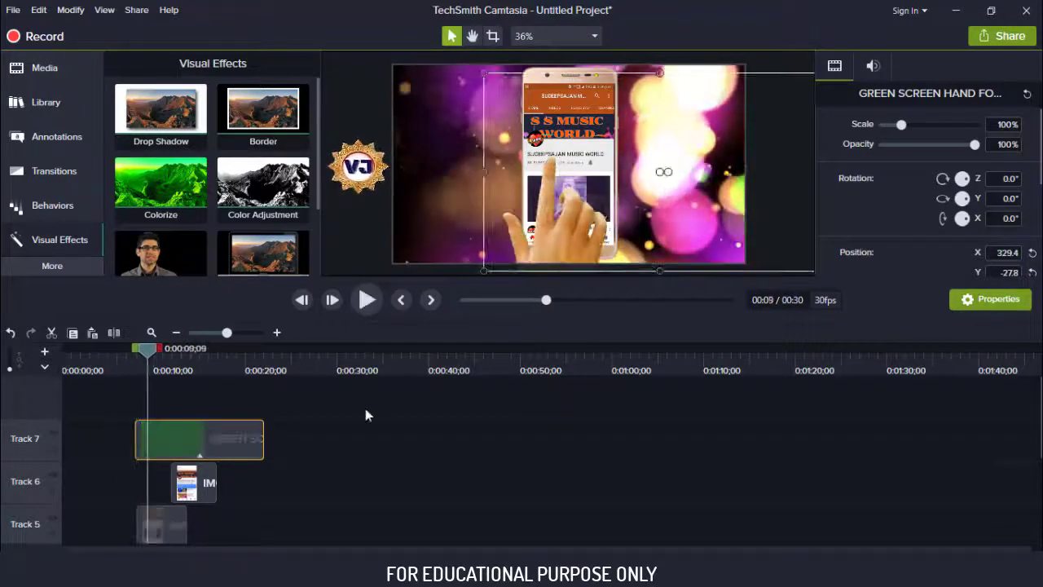
{"action": "left_click_drag", "start_coordinate": [173, 437], "coordinate": [161, 440]}
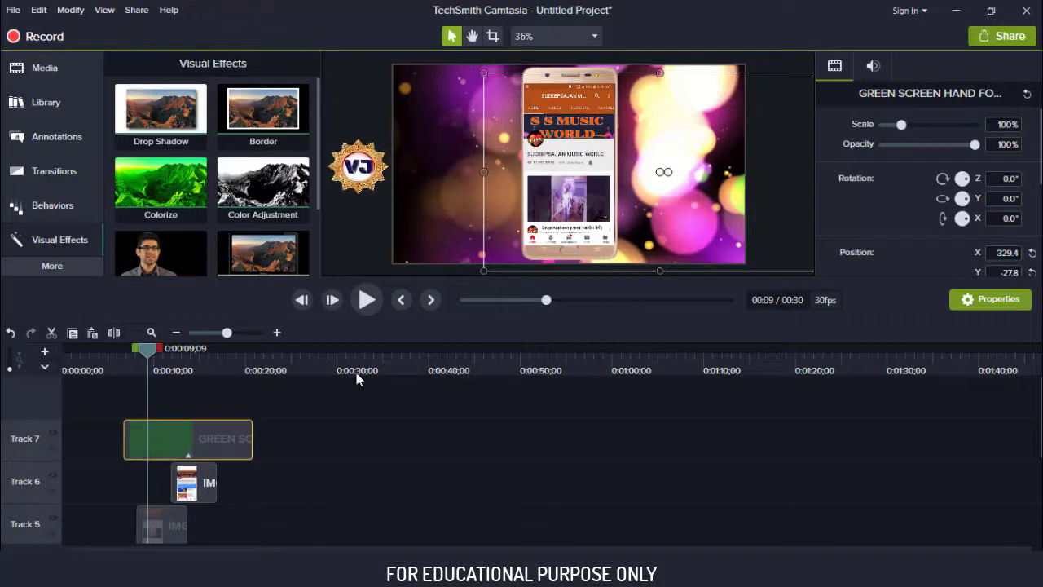
Play the hand clip from 0:00:04;02 and trim its end to 0:00:09;19, leaving a duration of 0:00:02;26.
{"action": "left_click", "coordinate": [501, 299]}
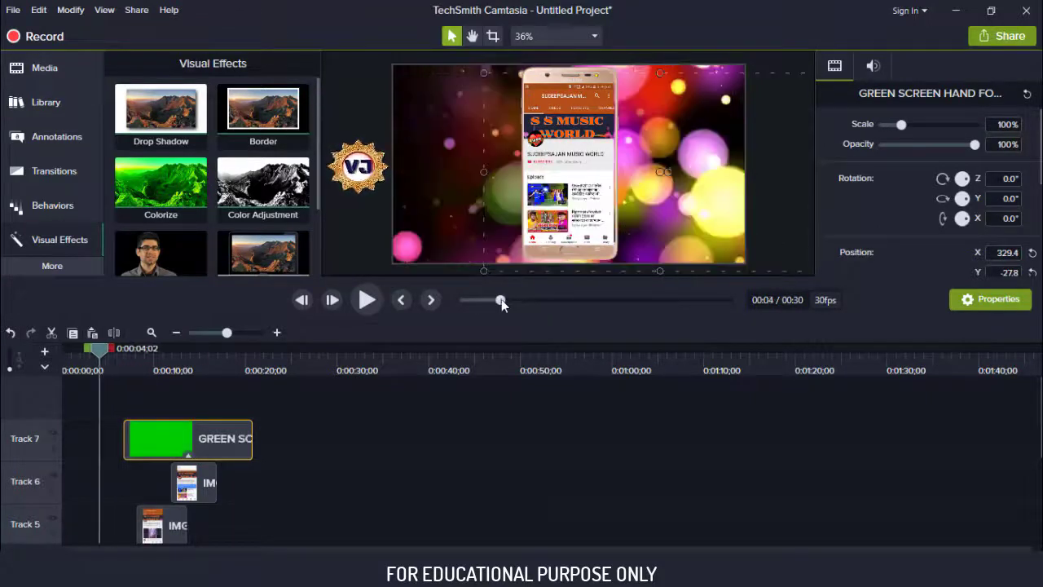
{"action": "key", "text": "space"}
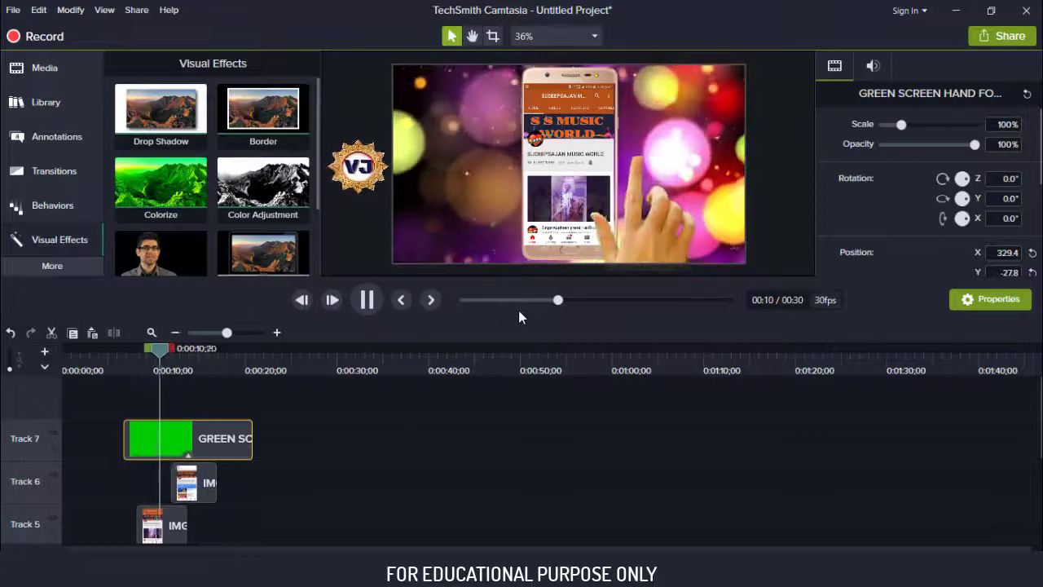
{"action": "key", "text": "space"}
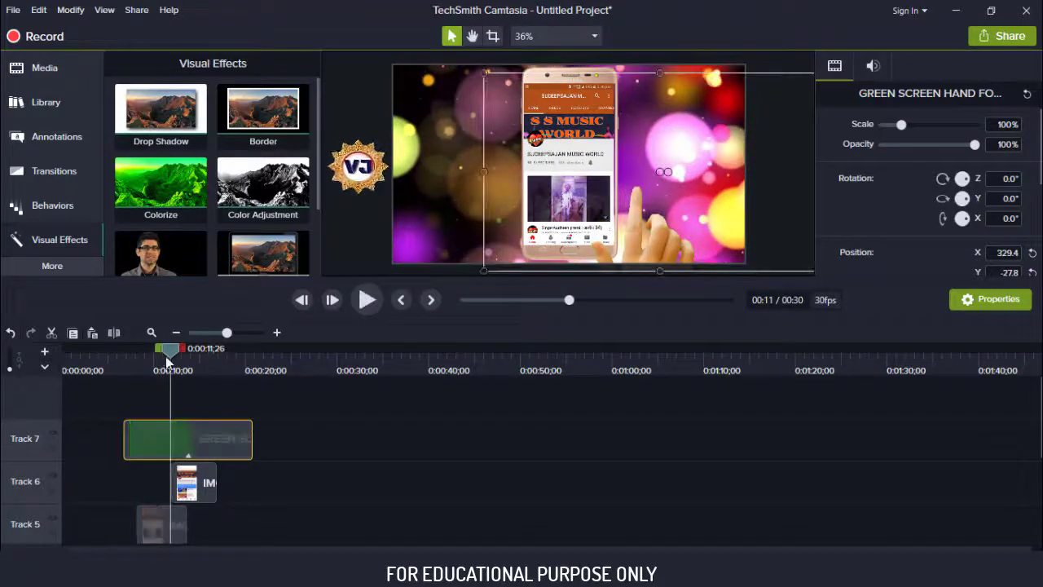
{"action": "left_click_drag", "start_coordinate": [171, 353], "coordinate": [153, 353]}
{"action": "left_click_drag", "start_coordinate": [252, 430], "coordinate": [141, 424]}
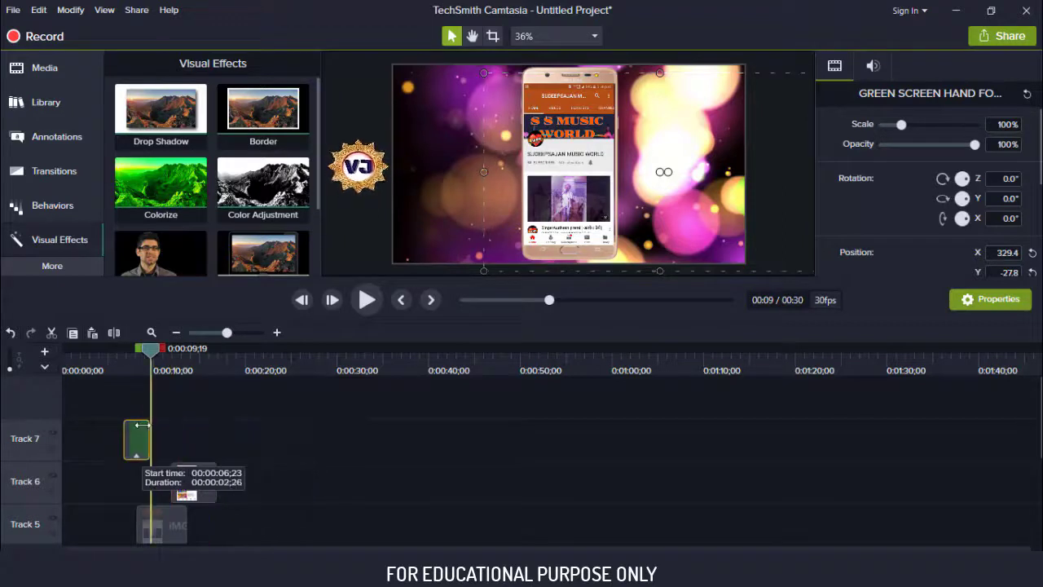
{"action": "left_click", "coordinate": [183, 433]}
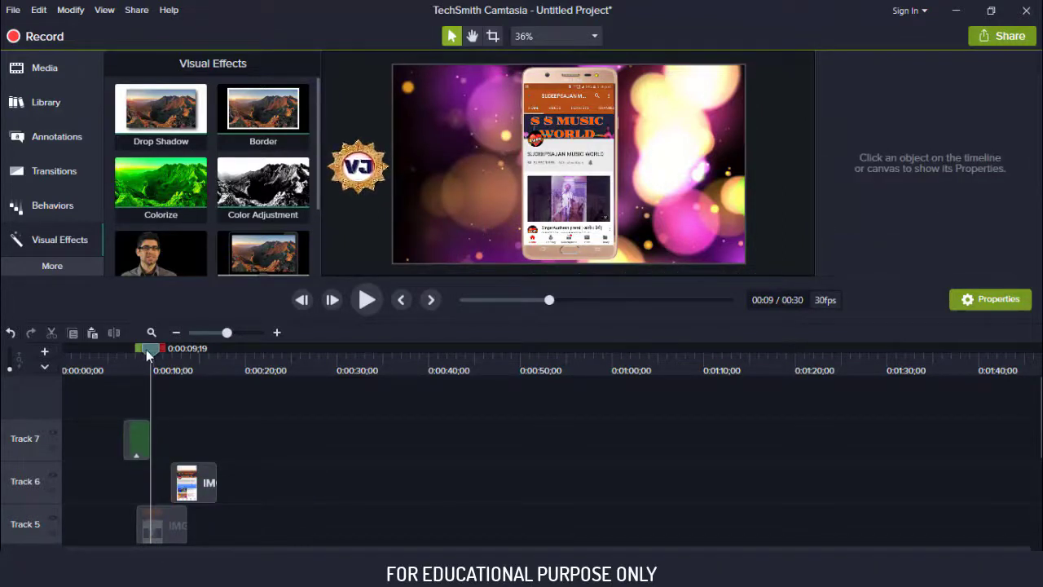
Play the timeline from 0:00:07;12 to 0:00:14;02 to review the trimmed hand clip and find the next tap cue.
{"action": "left_click_drag", "start_coordinate": [147, 352], "coordinate": [126, 354]}
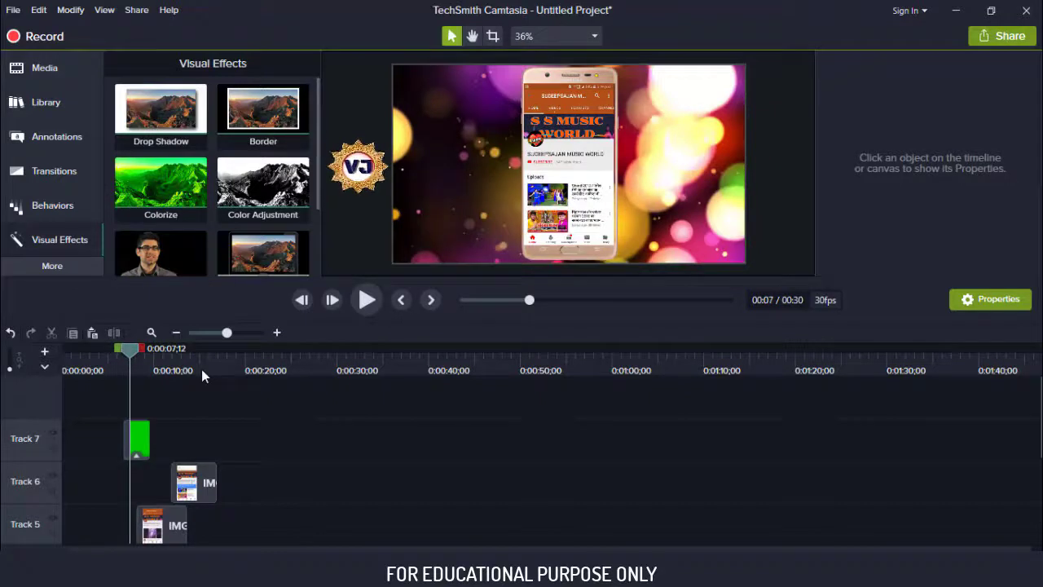
{"action": "key", "text": "space"}
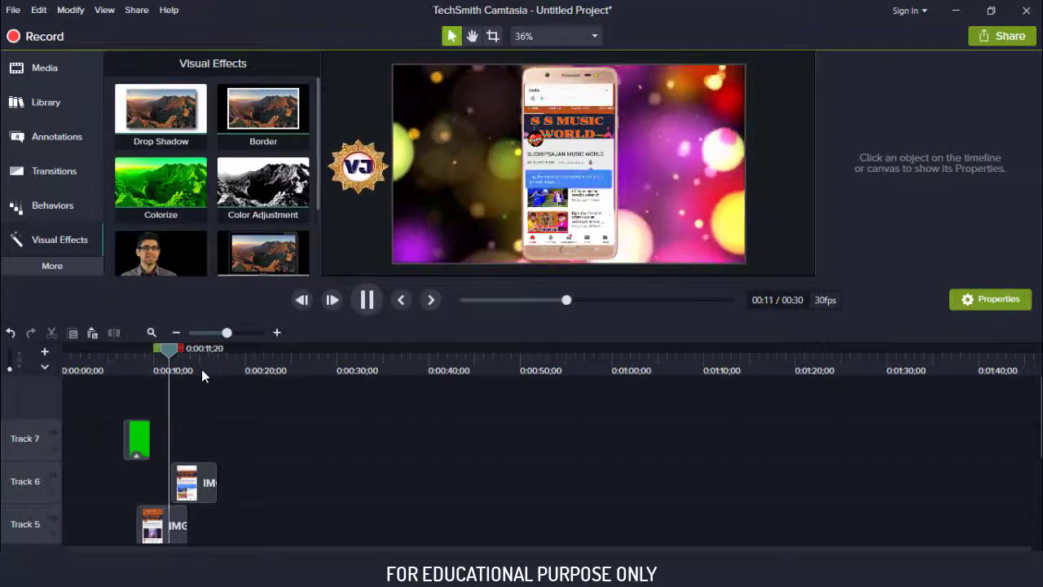
{"action": "key", "text": "space"}
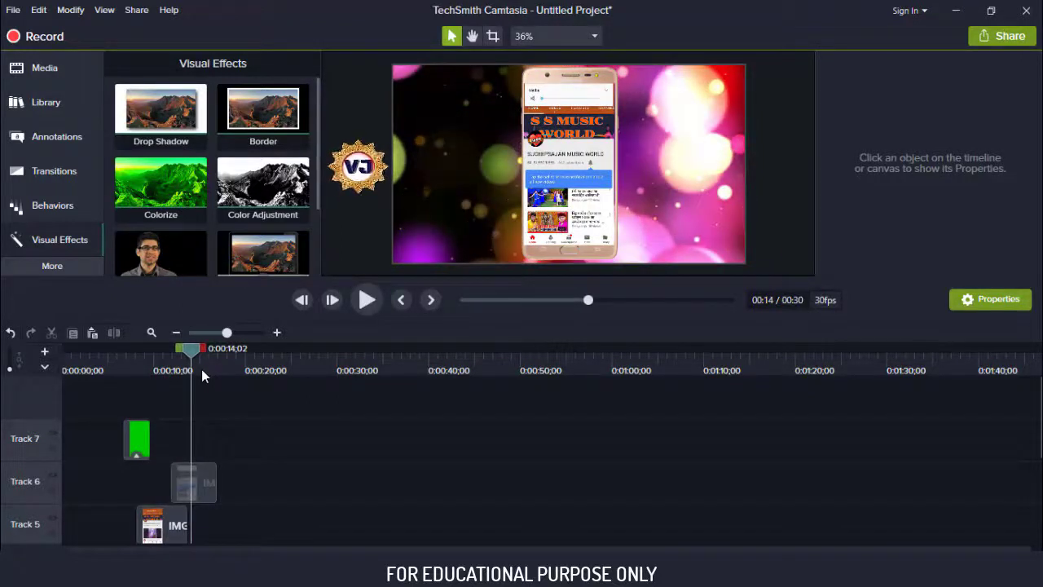
Copy the trimmed hand clip, paste it on Track 7 and align the copy's start with 0:00:14;02.
{"action": "left_click", "coordinate": [144, 438]}
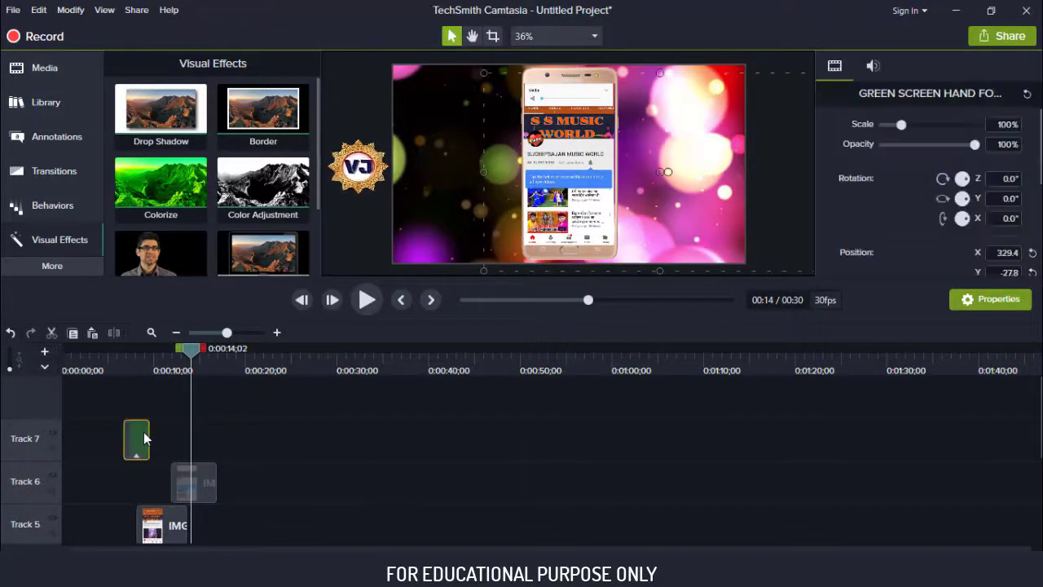
{"action": "right_click", "coordinate": [144, 438]}
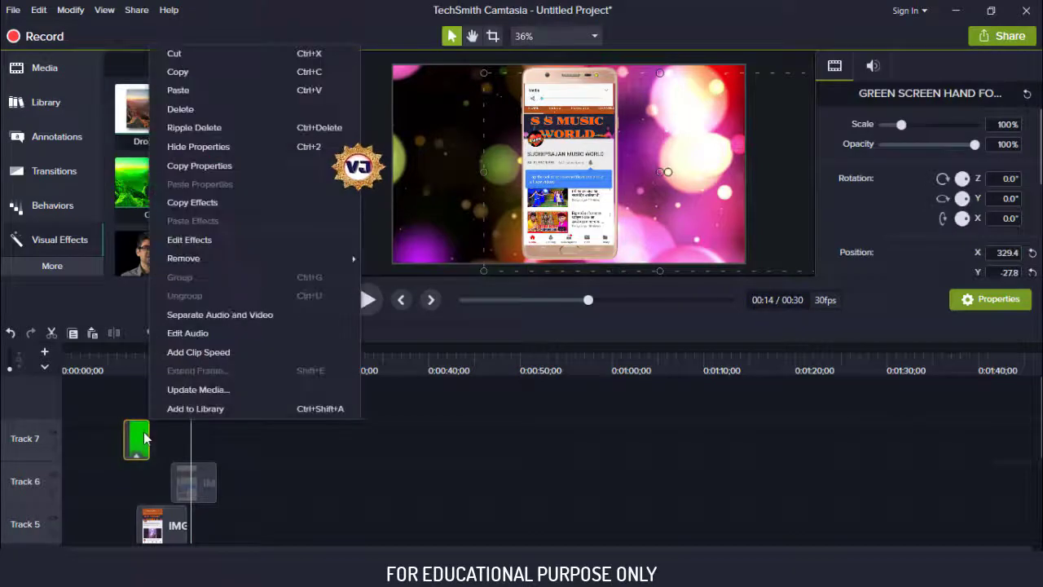
{"action": "left_click", "coordinate": [201, 74]}
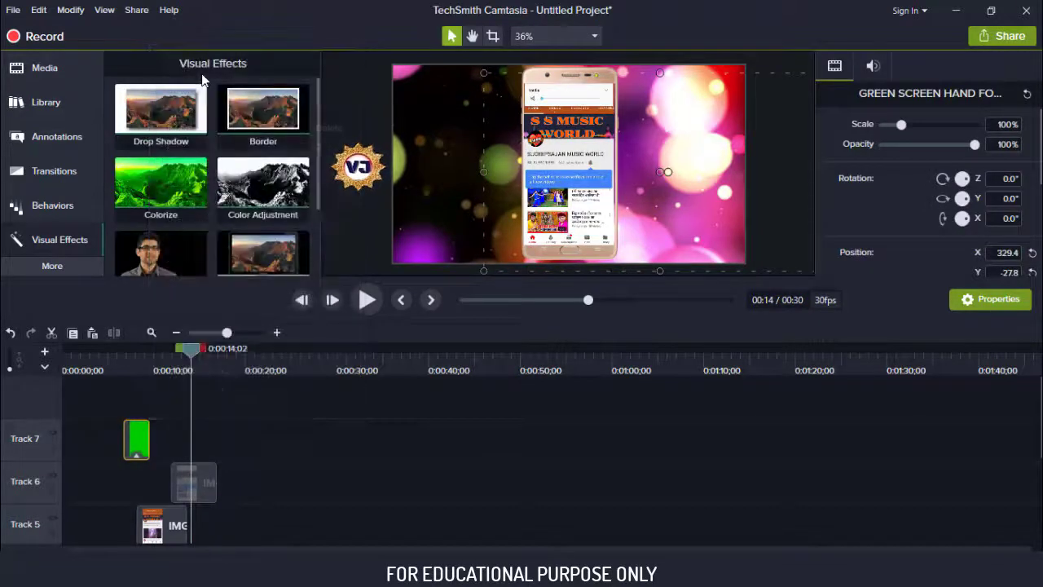
{"action": "left_click", "coordinate": [199, 398]}
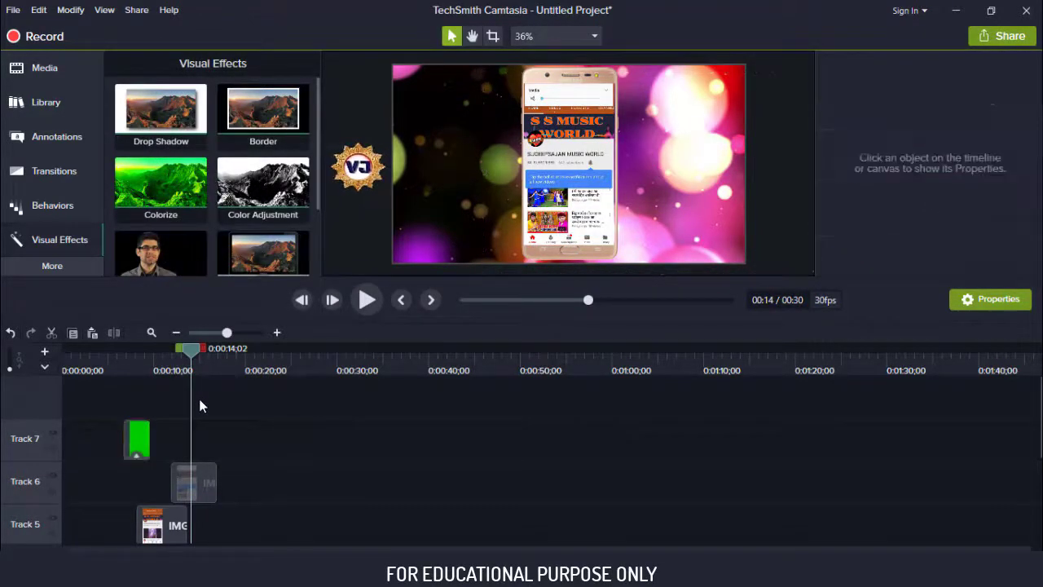
{"action": "right_click", "coordinate": [196, 441]}
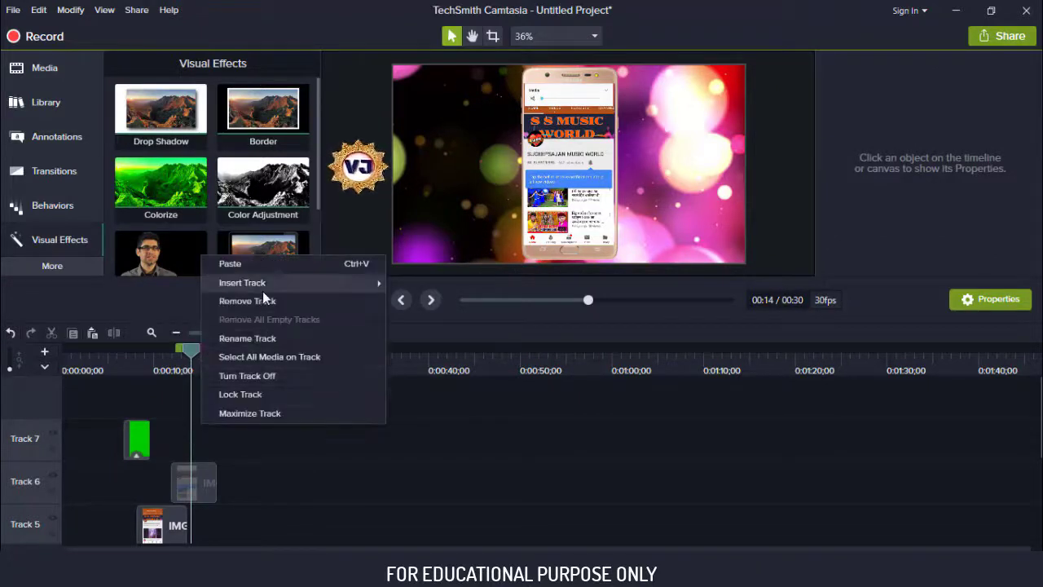
{"action": "left_click", "coordinate": [264, 269]}
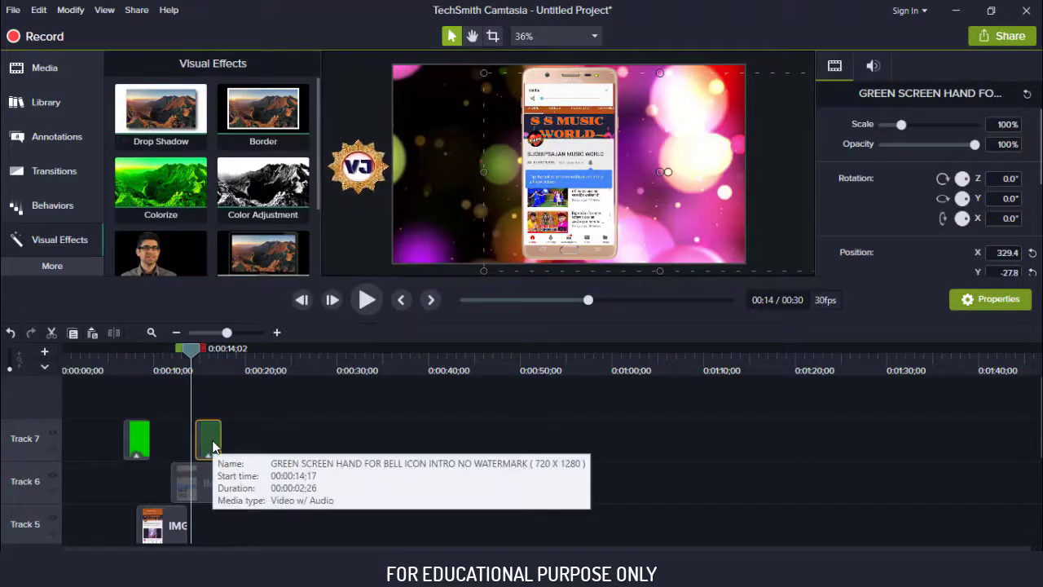
{"action": "left_click_drag", "start_coordinate": [212, 444], "coordinate": [208, 444]}
Play to 0:00:15;17 and move the copied hand clip on the canvas to X 475.0, Y 0.0.
{"action": "key", "text": "space"}
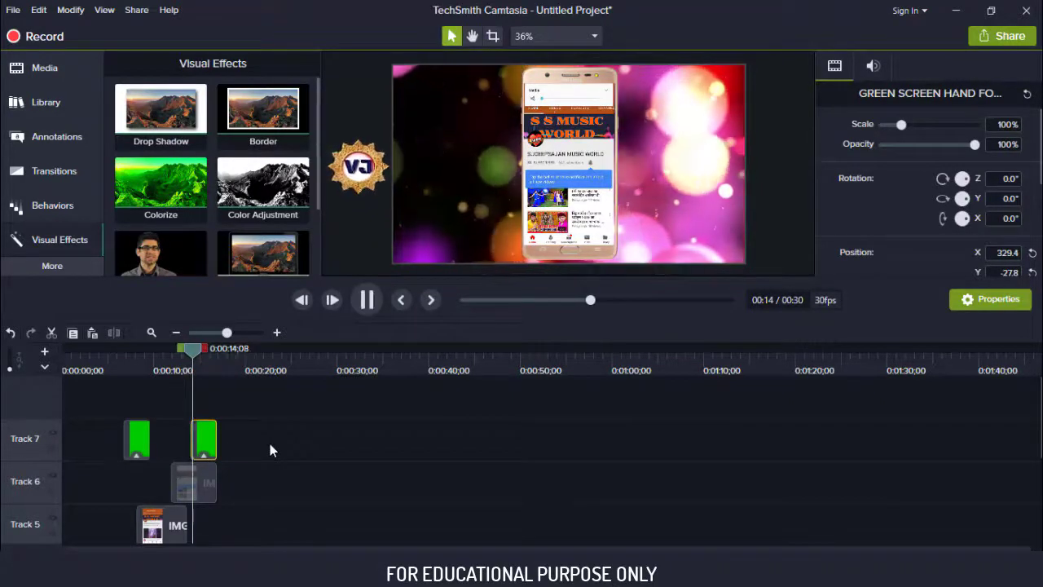
{"action": "key", "text": "space"}
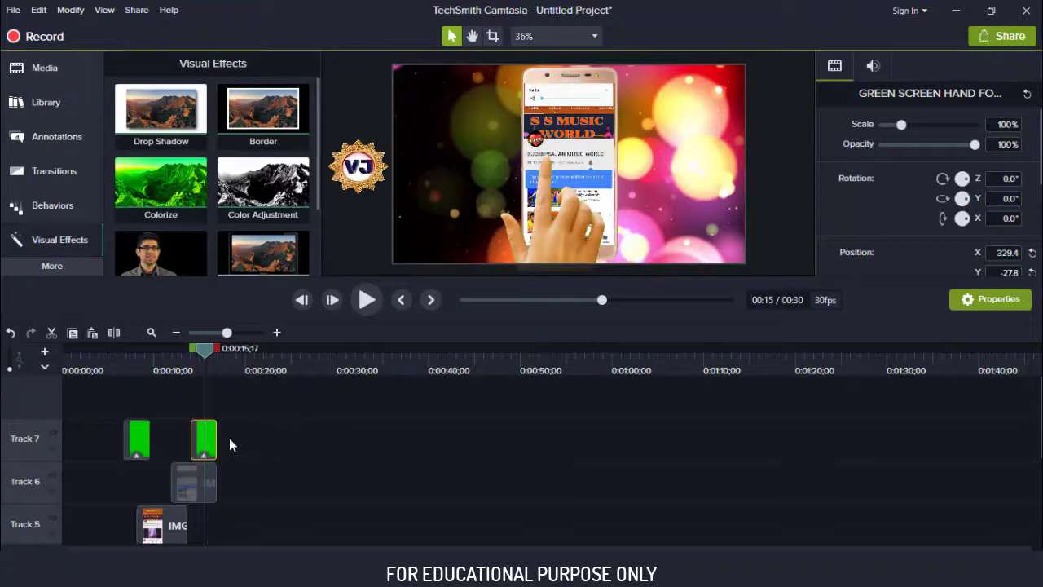
{"action": "left_click", "coordinate": [542, 236]}
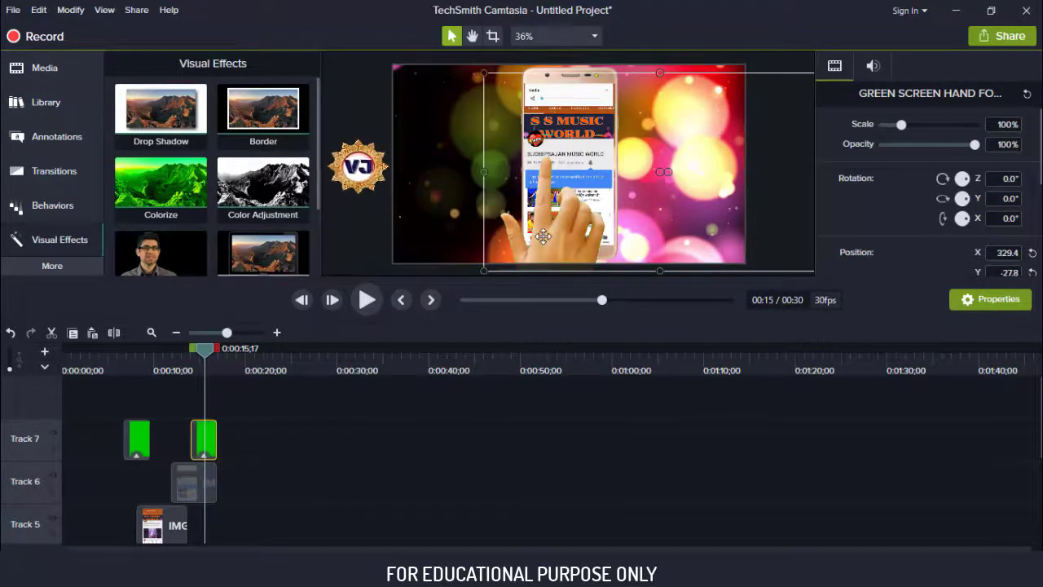
{"action": "left_click_drag", "start_coordinate": [557, 218], "coordinate": [608, 221]}
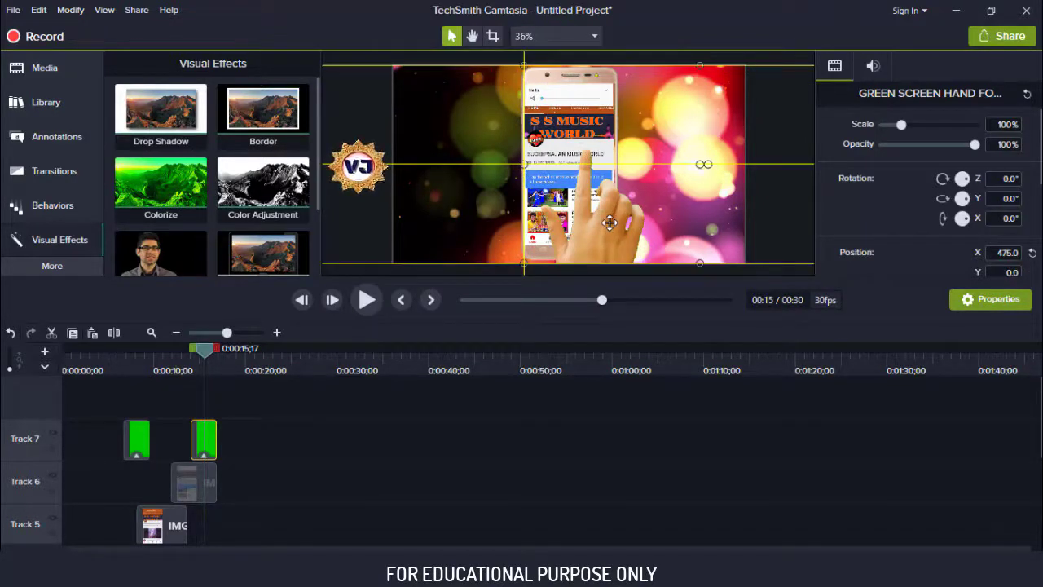
{"action": "left_click_drag", "start_coordinate": [609, 222], "coordinate": [610, 223]}
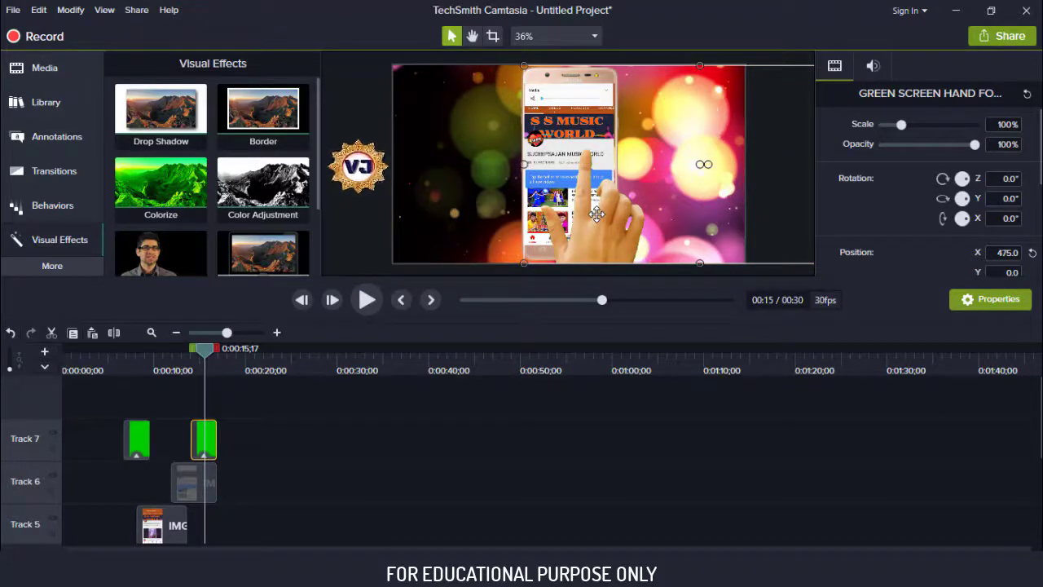
Nudge the copied hand clip down to Y -36.1, keeping X at 475.0, so the fingertip meets the bell icon.
{"action": "key", "text": "Down"}
{"action": "key", "text": "Down"}
{"action": "key", "text": "Down"}
{"action": "key", "text": "Down"}
{"action": "key", "text": "Down"}
{"action": "key", "text": "Down"}
{"action": "key", "text": "Down"}
{"action": "key", "text": "Down"}
{"action": "key", "text": "Down"}
{"action": "key", "text": "Down"}
{"action": "key", "text": "Down"}
{"action": "key", "text": "Down"}
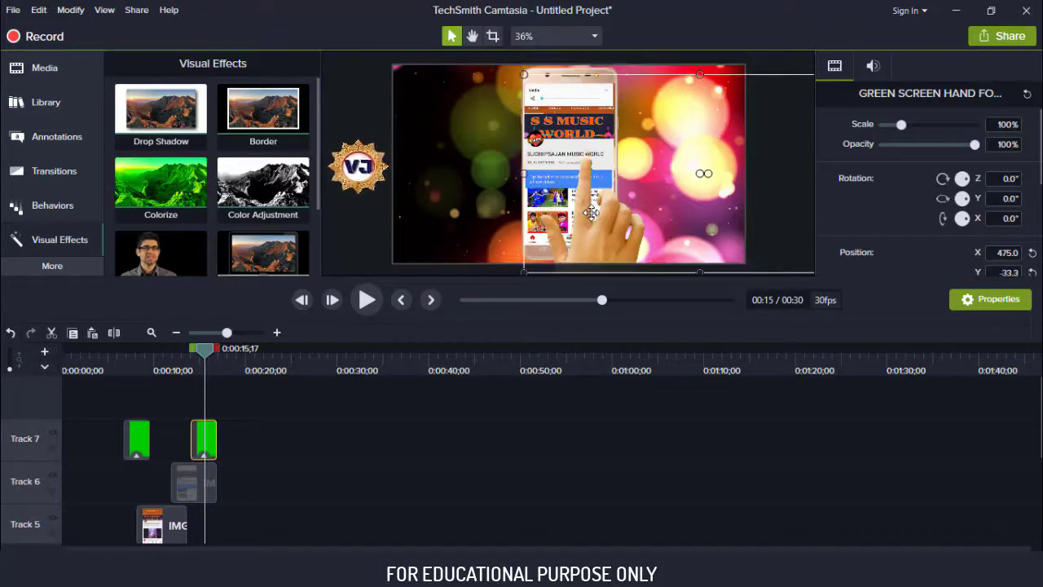
{"action": "key", "text": "Down"}
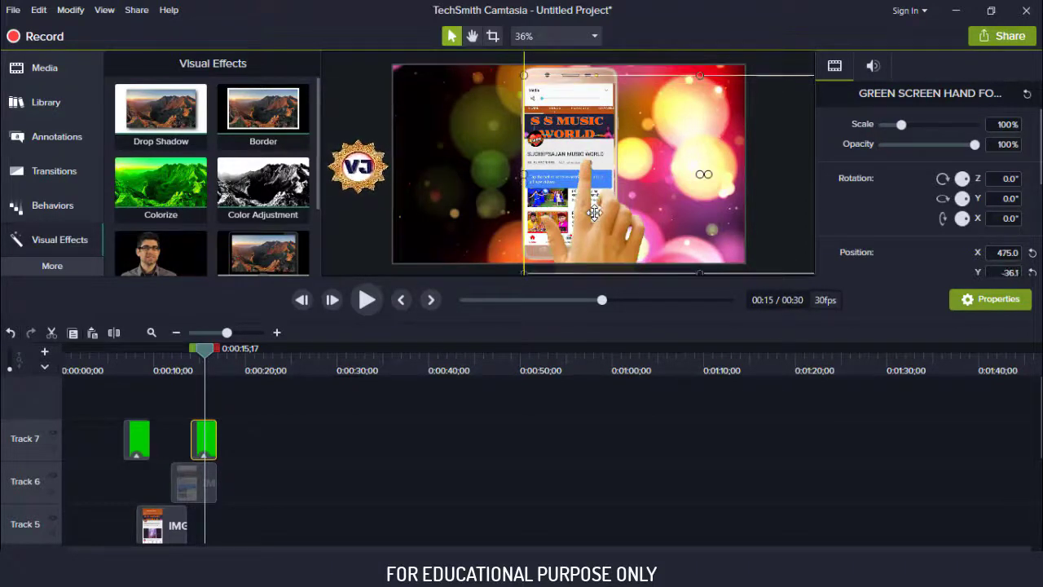
{"action": "left_click_drag", "start_coordinate": [595, 213], "coordinate": [596, 213]}
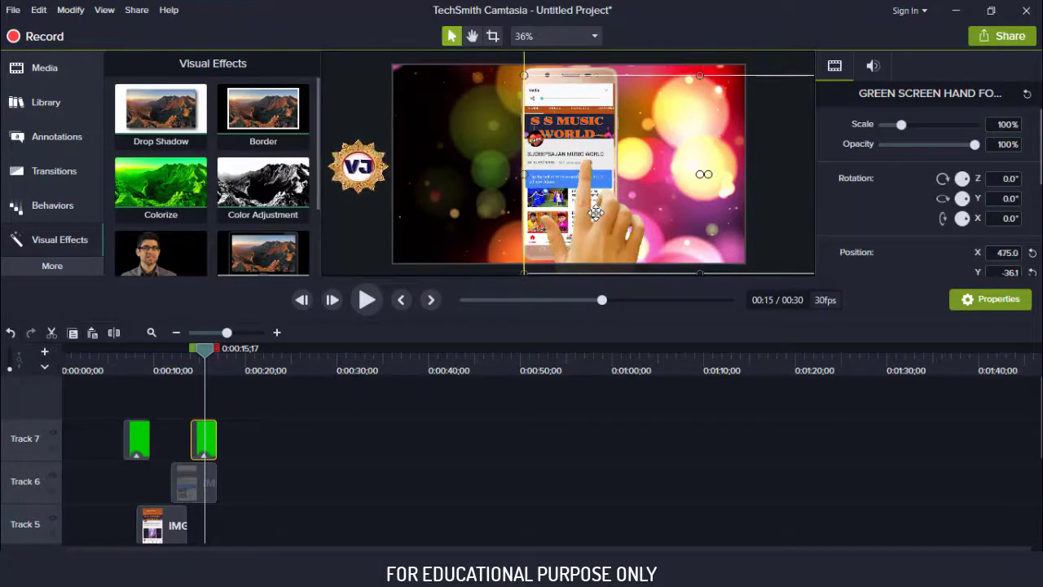
Deselect the hand clip and replay the animation from the start to check the repositioned second tap.
{"action": "left_click", "coordinate": [456, 193]}
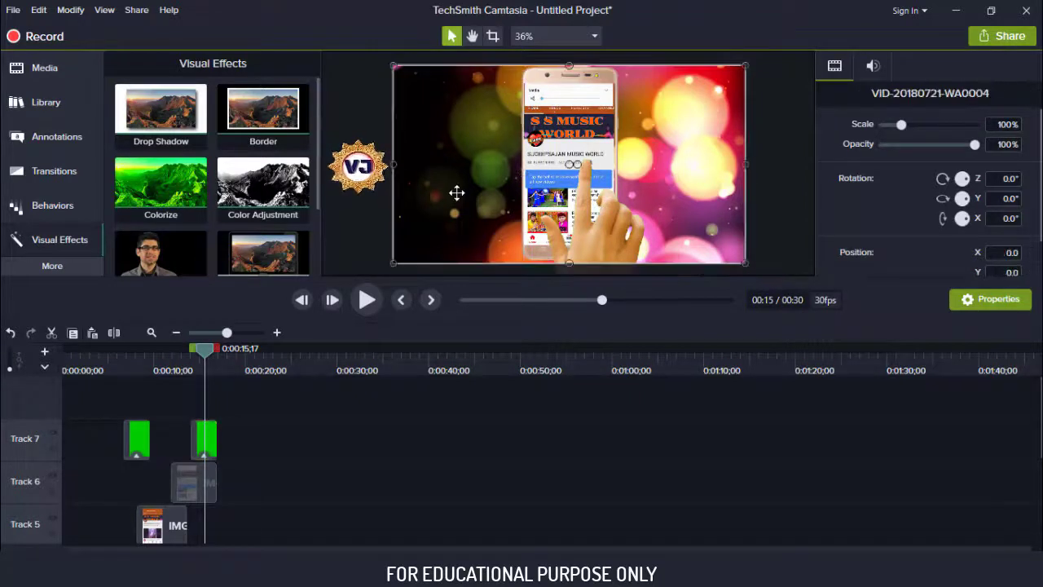
{"action": "left_click", "coordinate": [466, 300]}
{"action": "key", "text": "space"}
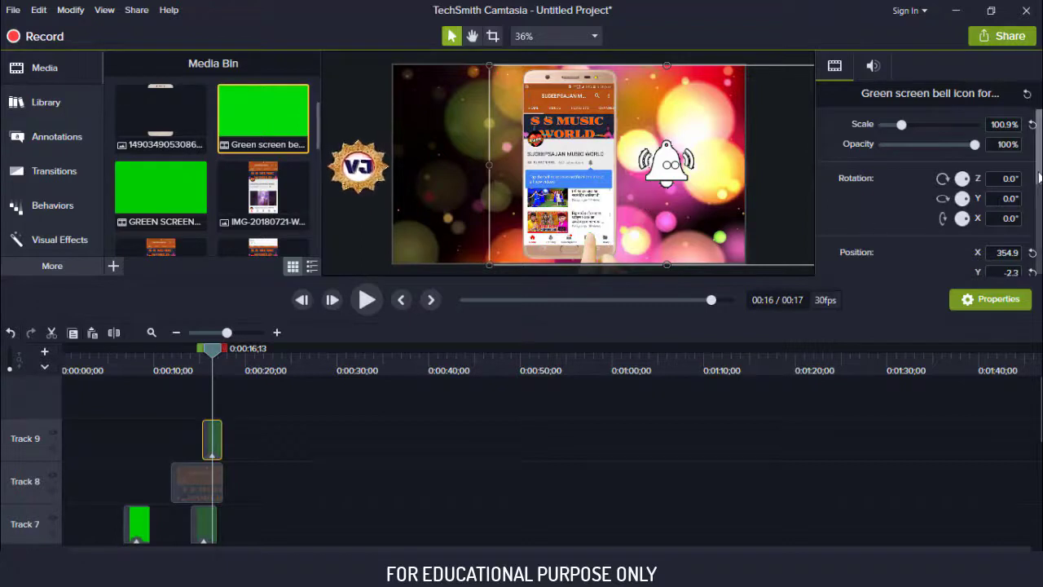
Try different removal colors on the Track 9 bell icon clip and set its Remove a Color value to #08EA08.
{"action": "scroll", "coordinate": [1034, 170], "scroll_direction": "down", "scroll_amount": 5}
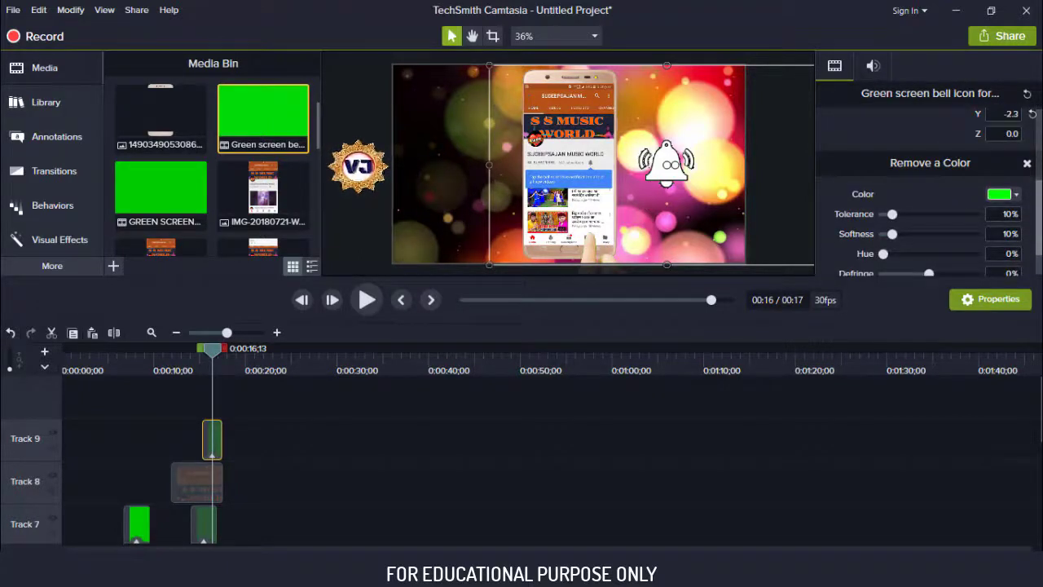
{"action": "left_click", "coordinate": [1013, 197]}
{"action": "left_click", "coordinate": [958, 281]}
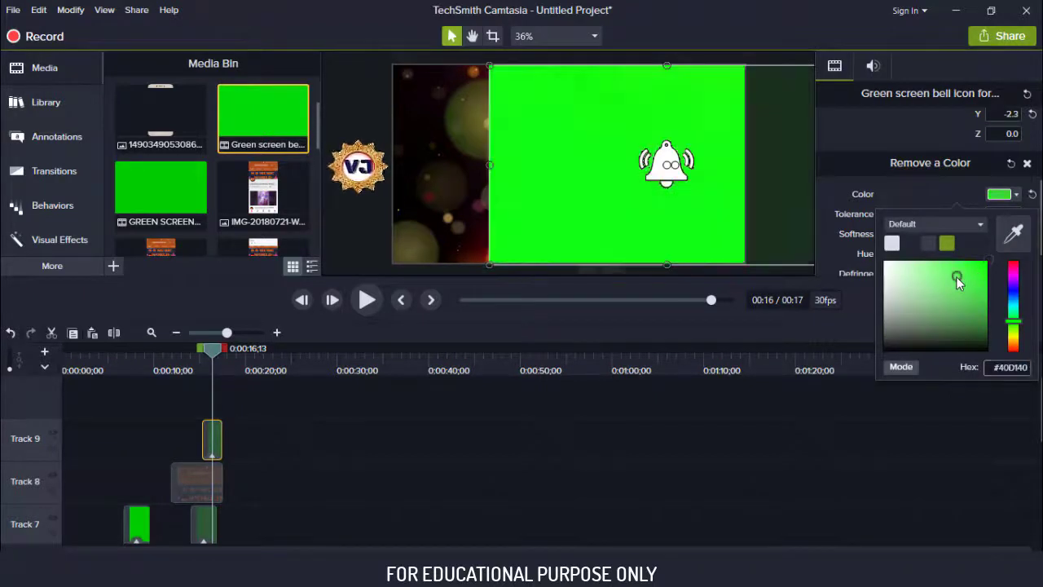
{"action": "left_click", "coordinate": [915, 283]}
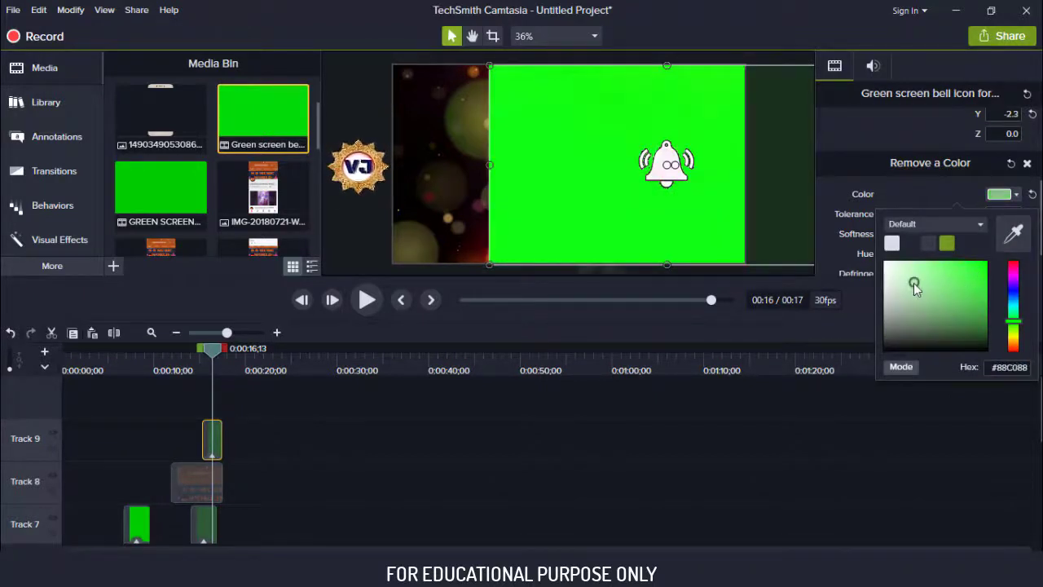
{"action": "left_click", "coordinate": [980, 269]}
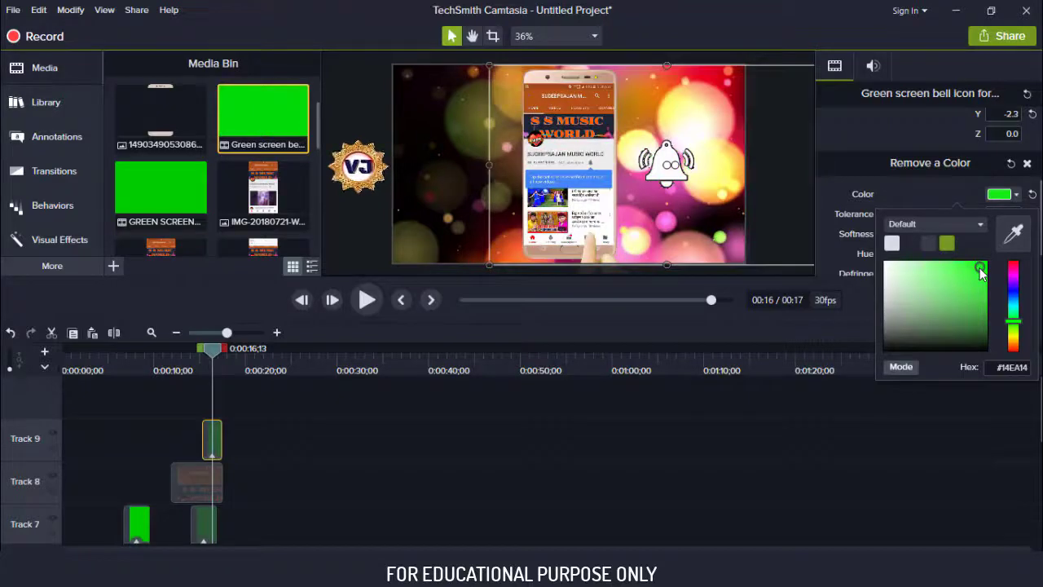
{"action": "left_click", "coordinate": [984, 268]}
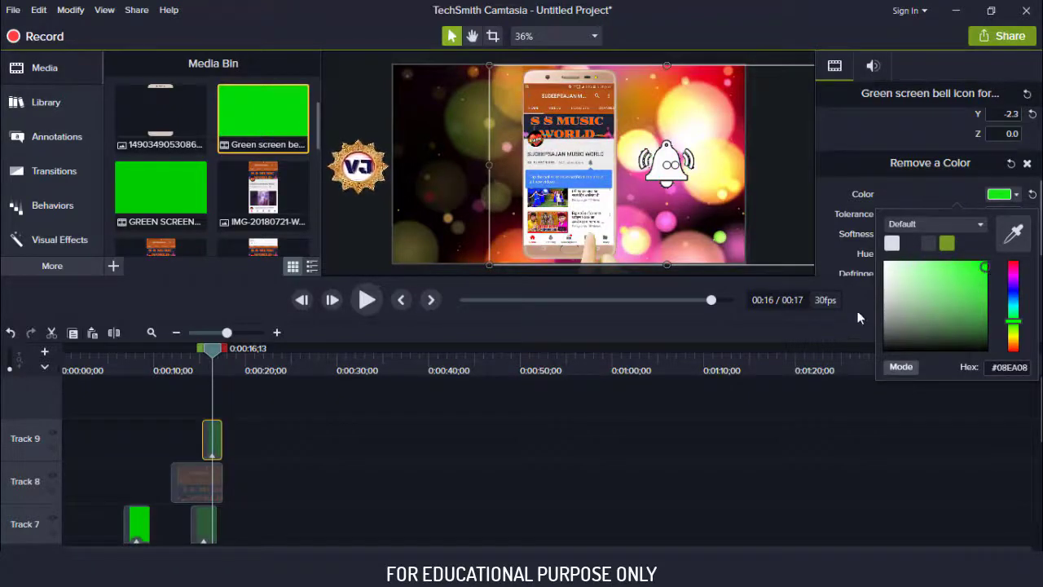
{"action": "left_click", "coordinate": [695, 421]}
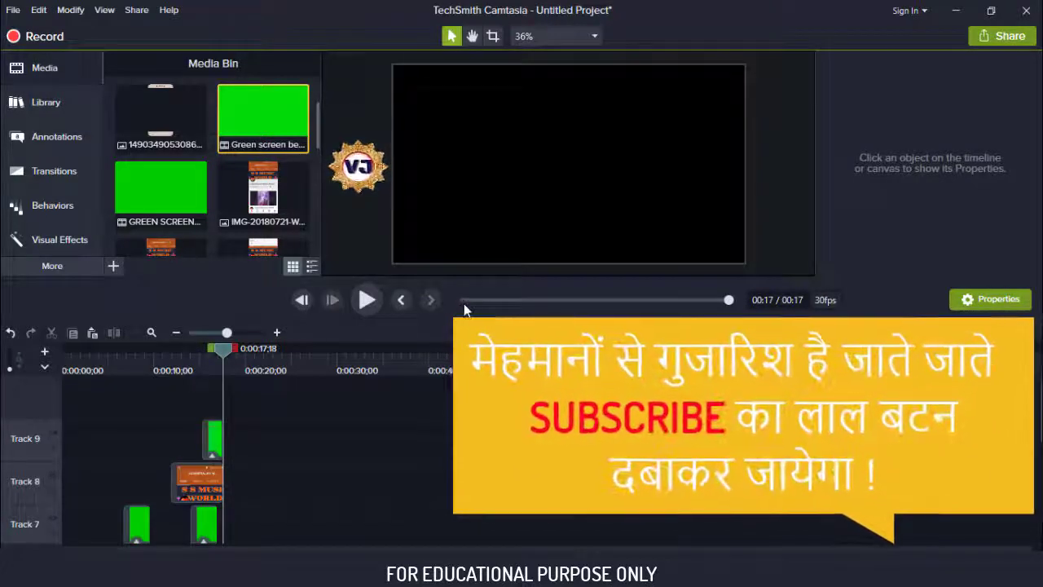
Play the whole composition from 0:00:00;00 to review the finished subscribe and bell animation.
{"action": "left_click", "coordinate": [463, 303]}
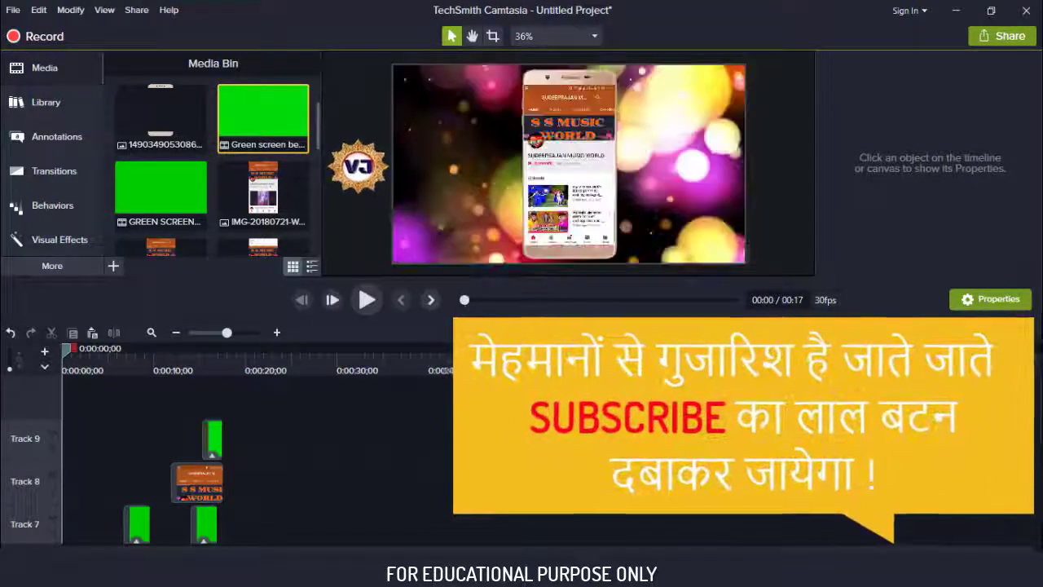
{"action": "left_click", "coordinate": [370, 297]}
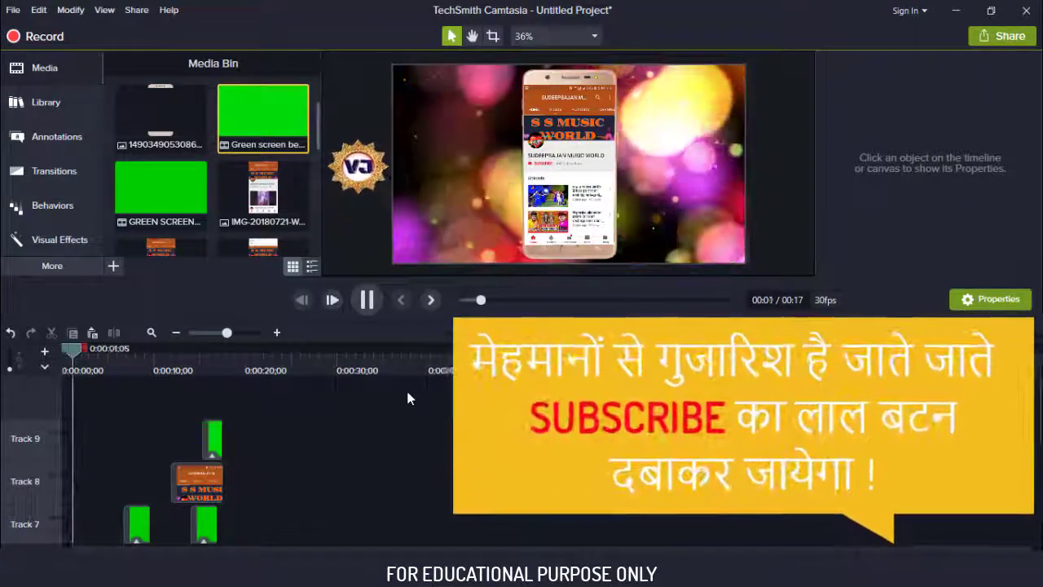